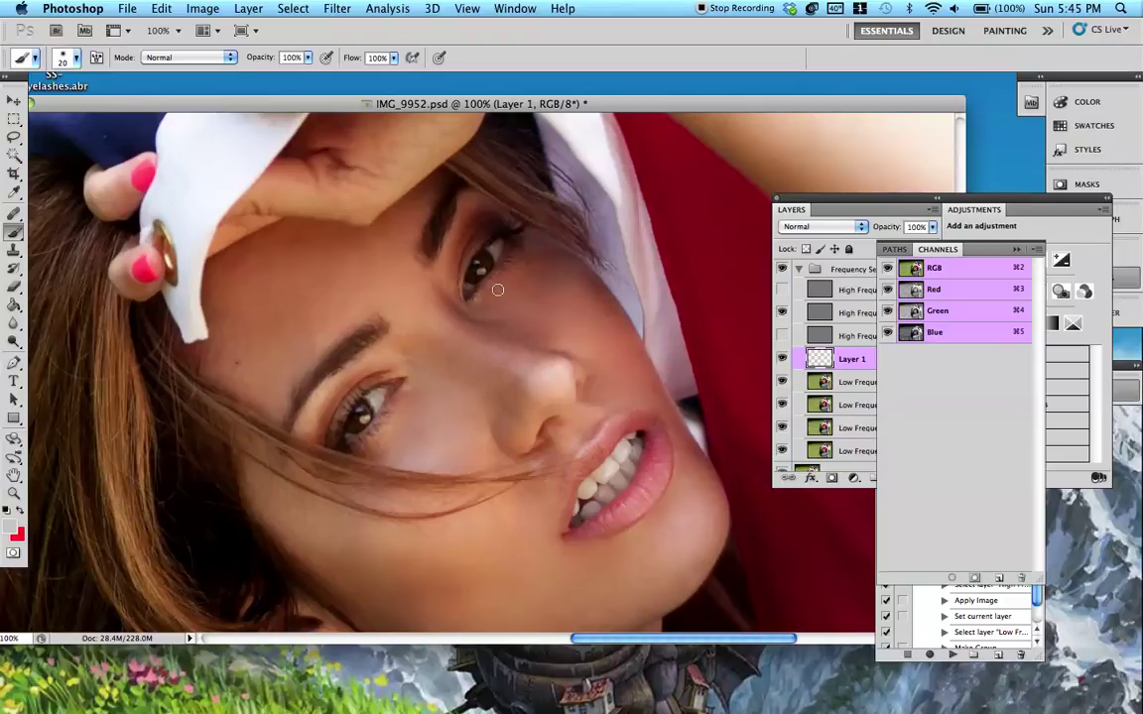
Set the foreground colour to white and make the empty Layer 1 the active layer for retouching the eyes
key(super+plus)
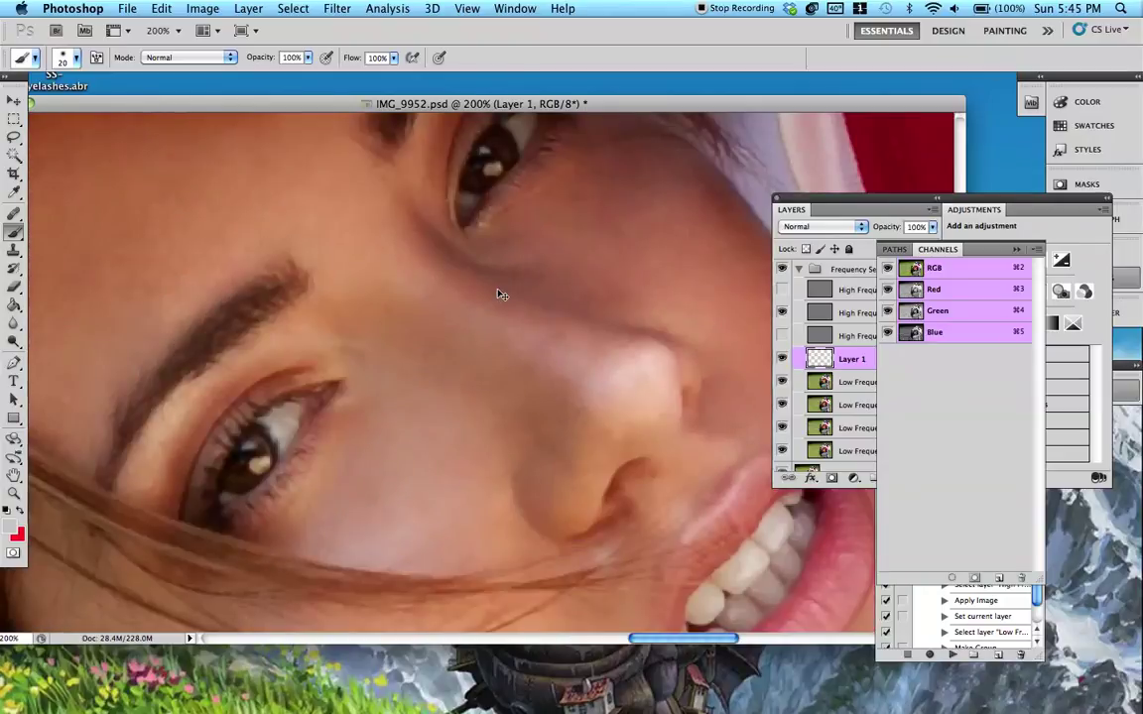
mouse_move(401, 325)
mouse_down()
mouse_move(426, 255)
mouse_move(370, 324)
mouse_move(355, 368)
mouse_up()
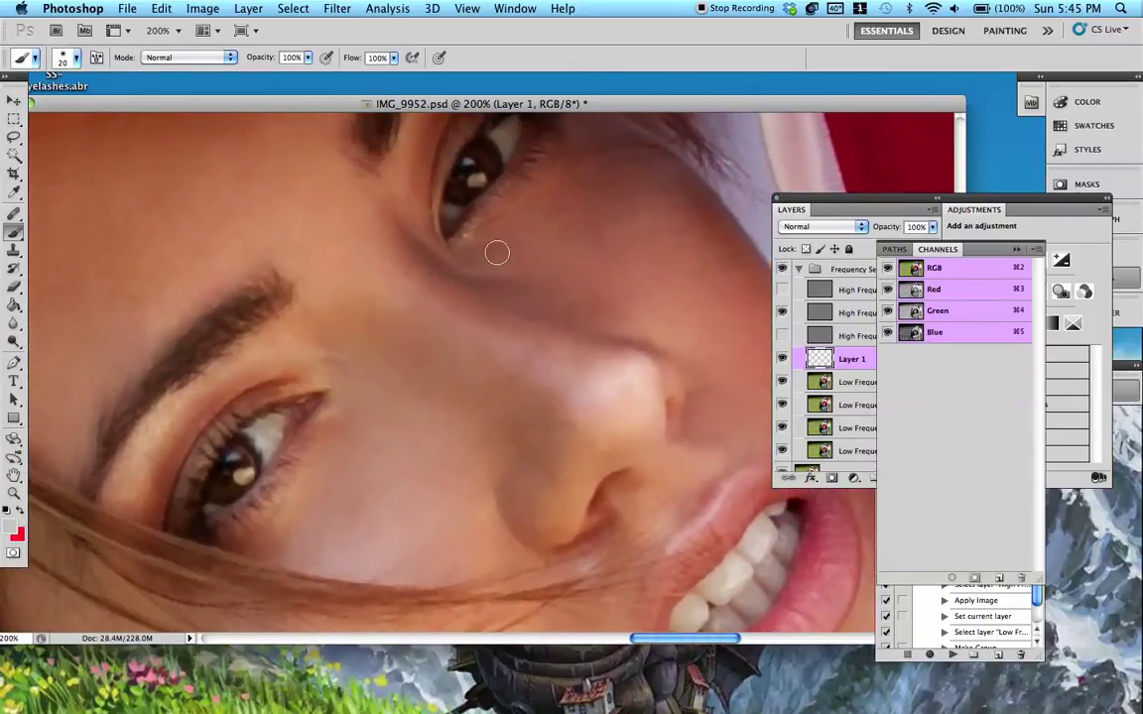
key(d)
key(x)
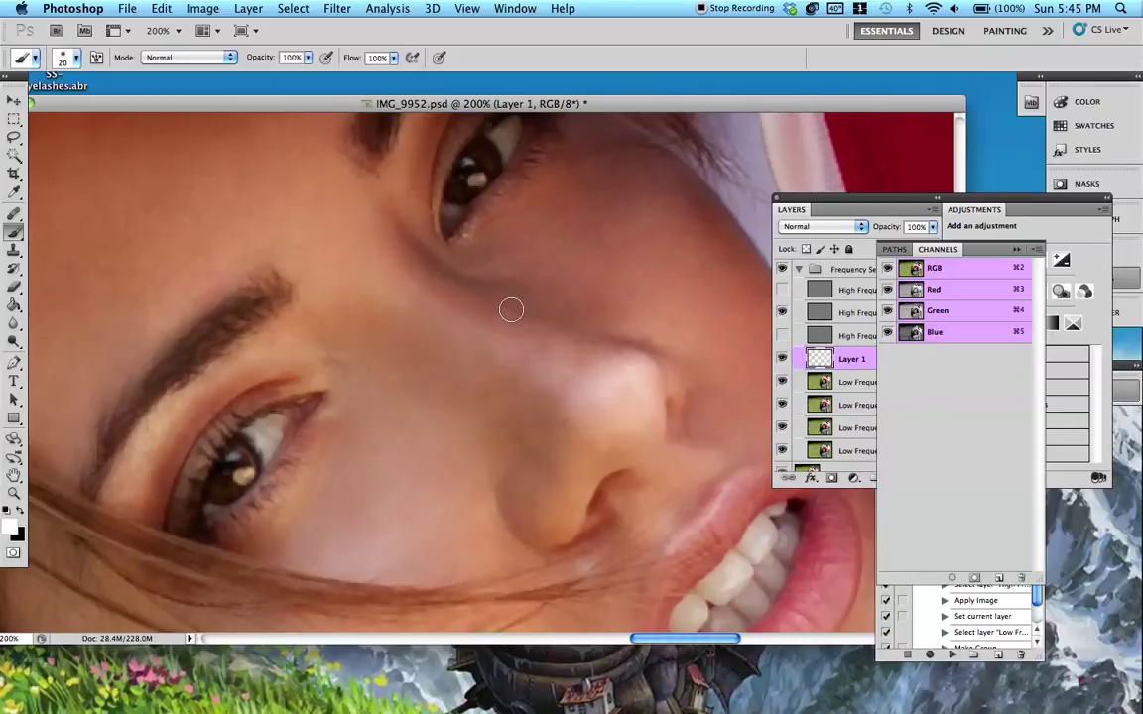
drag(485, 194, 491, 213)
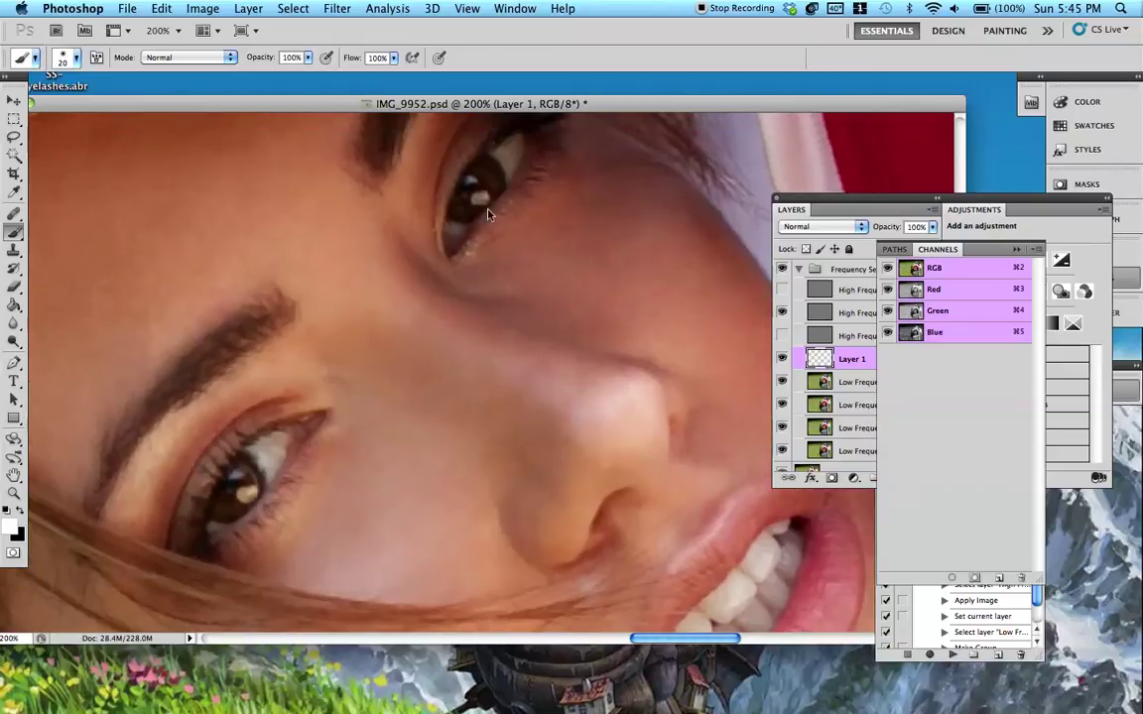
click(846, 360)
drag(866, 209, 778, 189)
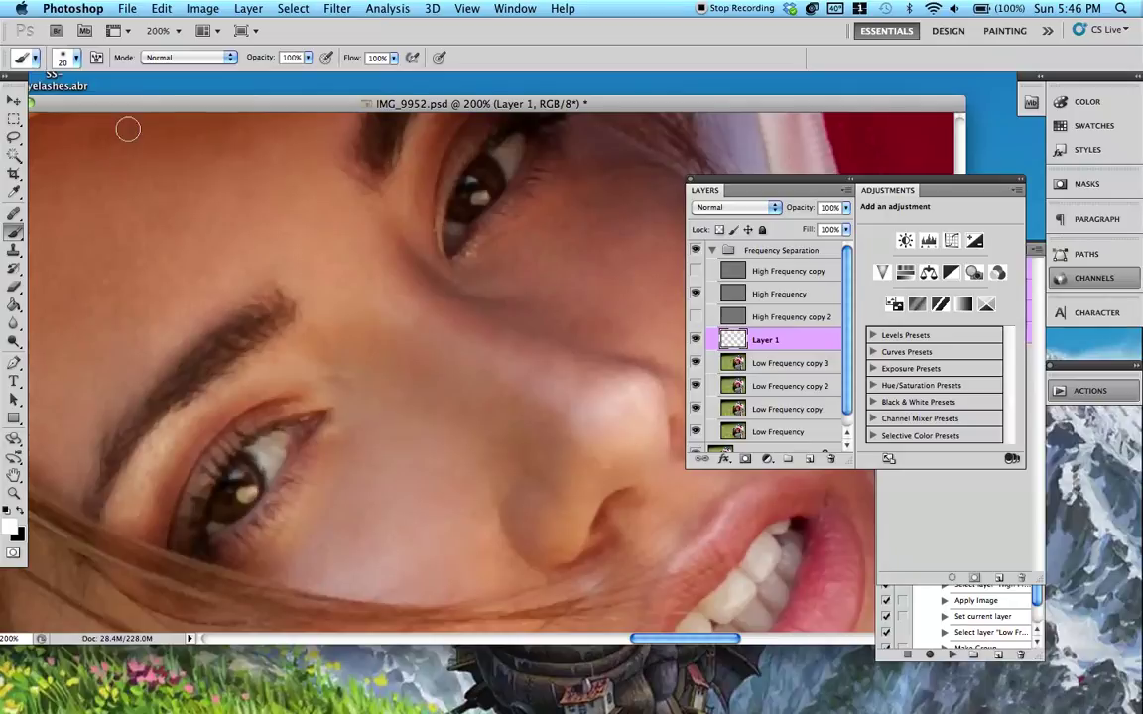
Paint the whites of the lower eye solid white on both sides of the iris with a soft 7 px brush
click(65, 57)
scroll(169, 159, up, 10)
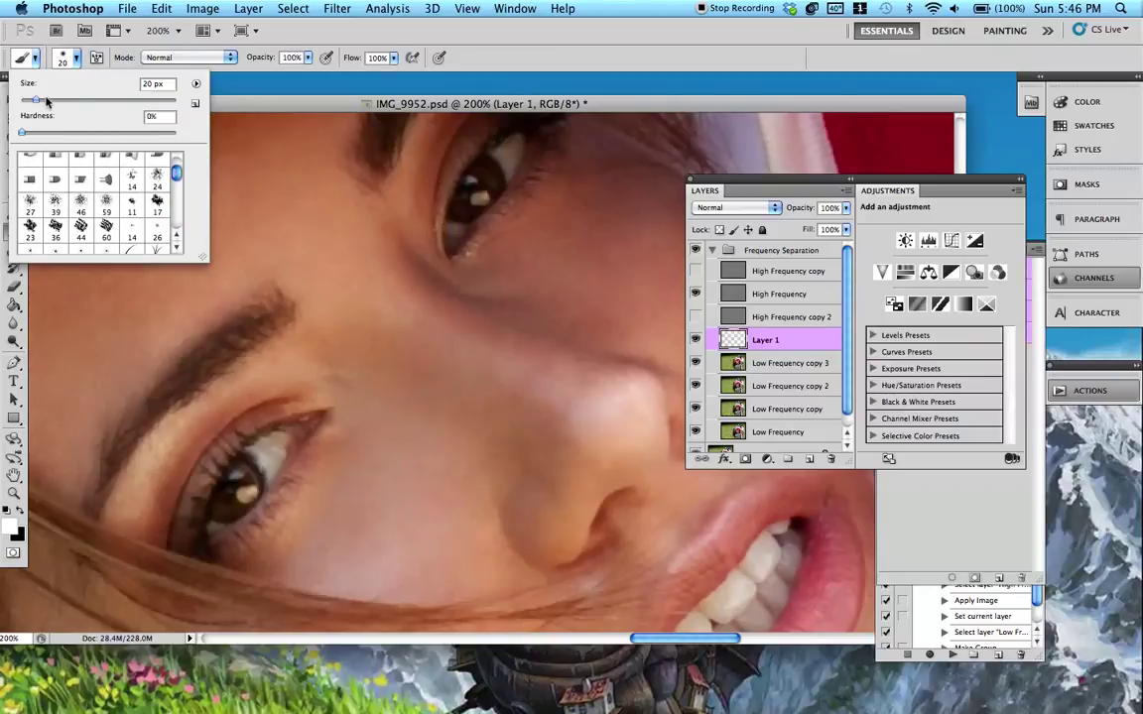
click(332, 98)
drag(323, 368, 393, 284)
key(super+plus)
drag(294, 320, 460, 226)
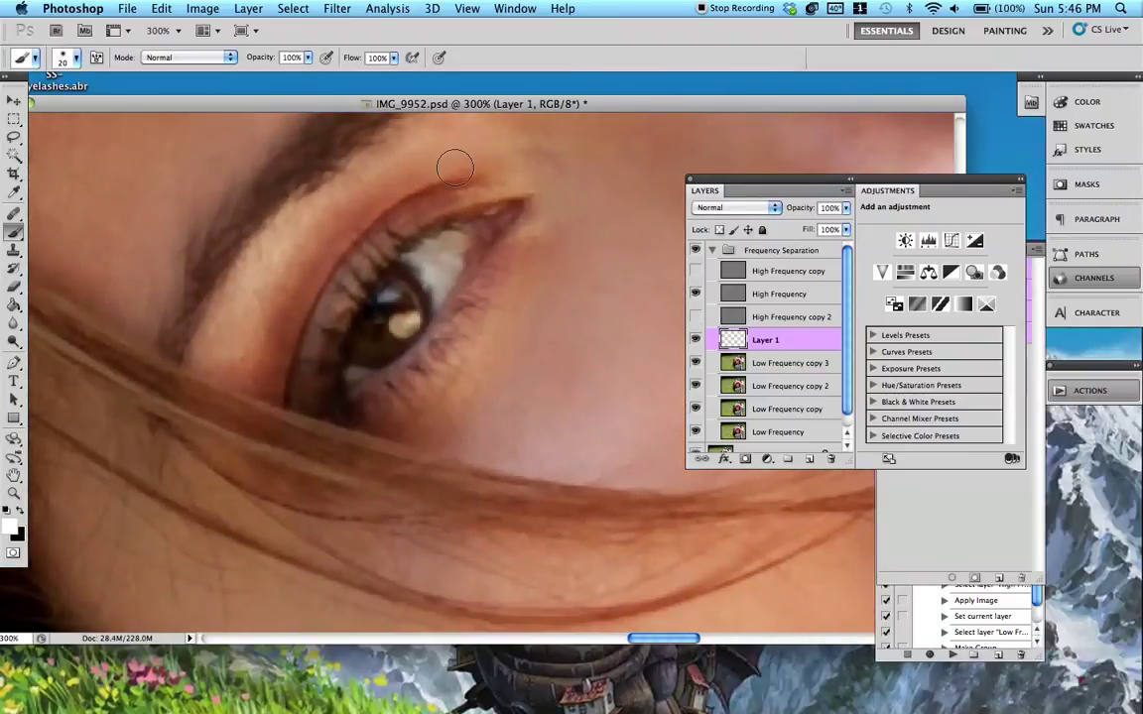
key(bracketleft)
mouse_move(415, 255)
mouse_down()
mouse_move(465, 241)
mouse_move(439, 294)
mouse_move(427, 274)
mouse_move(460, 256)
mouse_move(469, 233)
mouse_move(426, 275)
mouse_up()
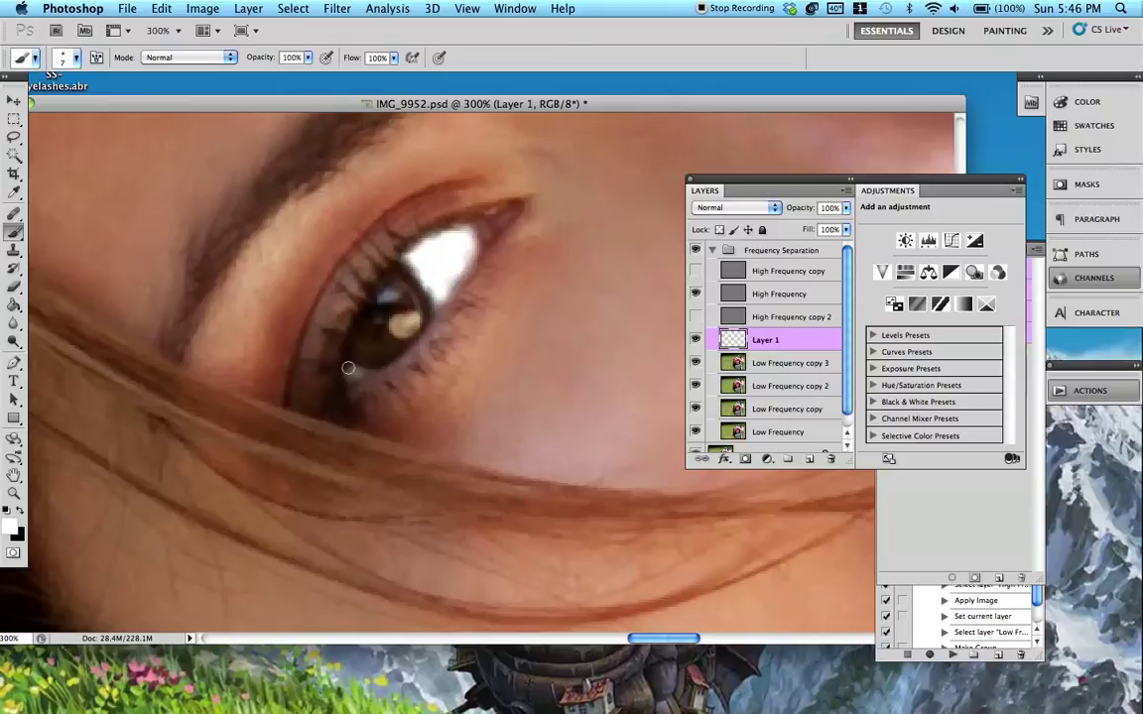
mouse_move(352, 375)
mouse_down()
mouse_move(364, 373)
mouse_move(354, 381)
mouse_up()
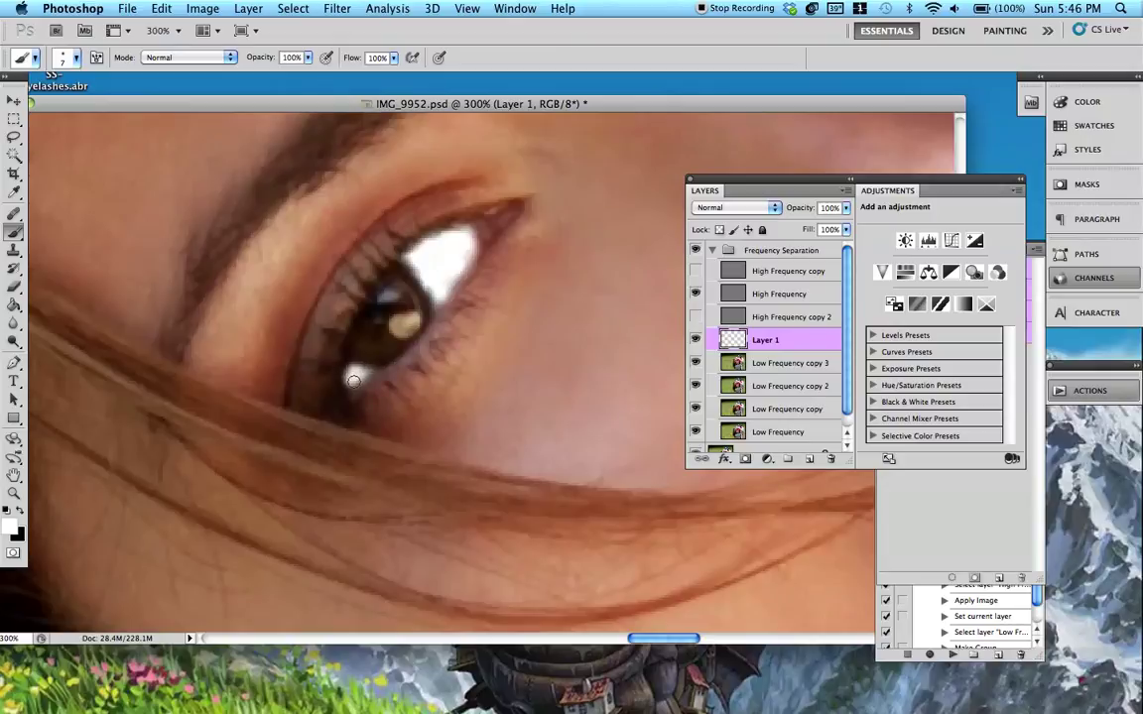
Trim the excess white paint around the lower eye's edges with a 15 px eraser
click(14, 285)
key(bracketleft)
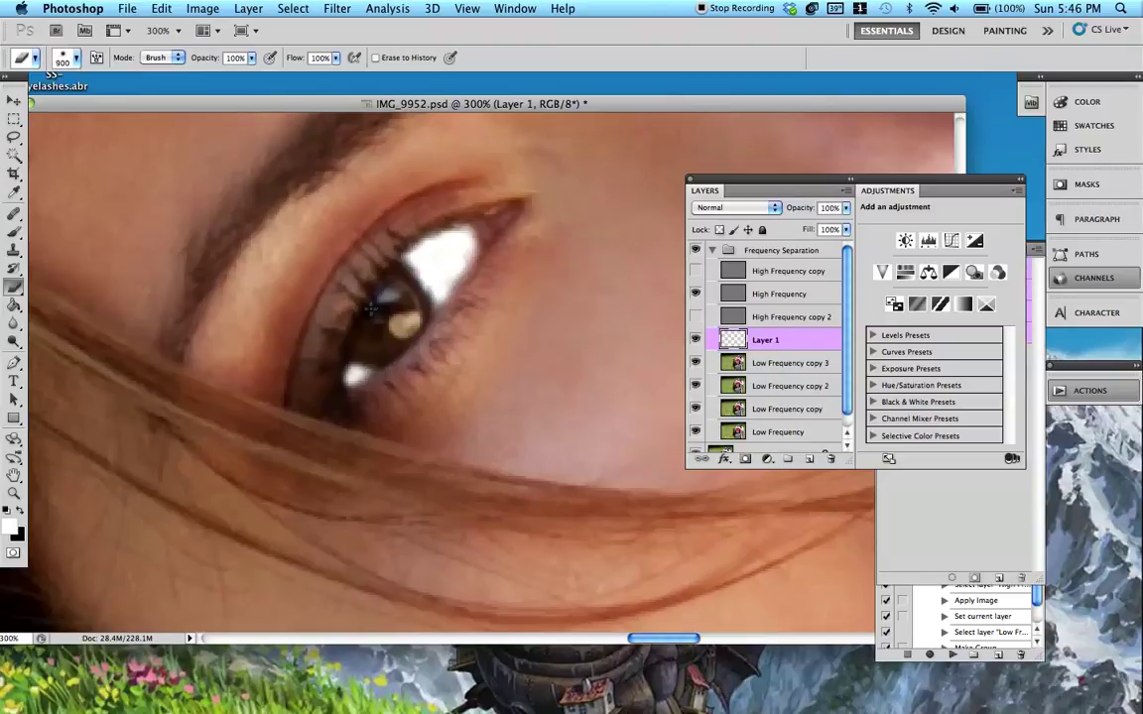
key(bracketleft)
key(bracketleft)
key(bracketleft)
key(bracketleft)
key(bracketleft)
key(bracketleft)
key(bracketleft)
key(bracketleft)
key(bracketleft)
key(bracketleft)
key(bracketleft)
key(bracketleft)
key(bracketleft)
key(bracketleft)
key(bracketleft)
key(bracketleft)
key(bracketleft)
key(bracketleft)
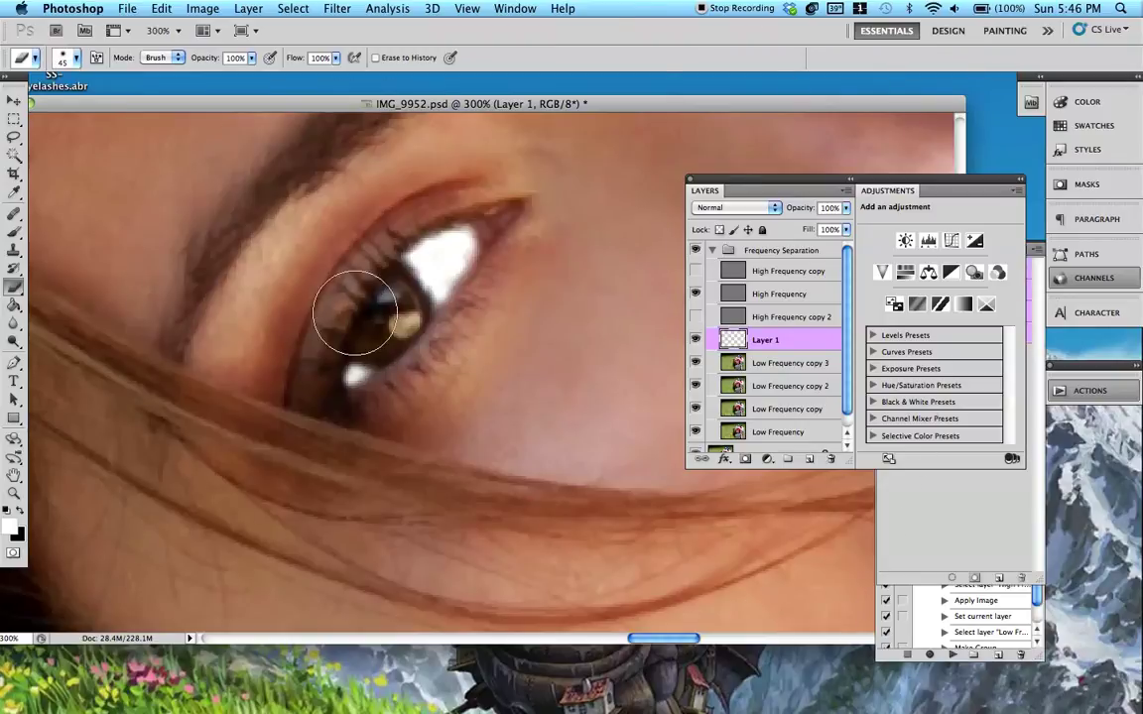
key(bracketleft)
key(bracketleft)
key(bracketleft)
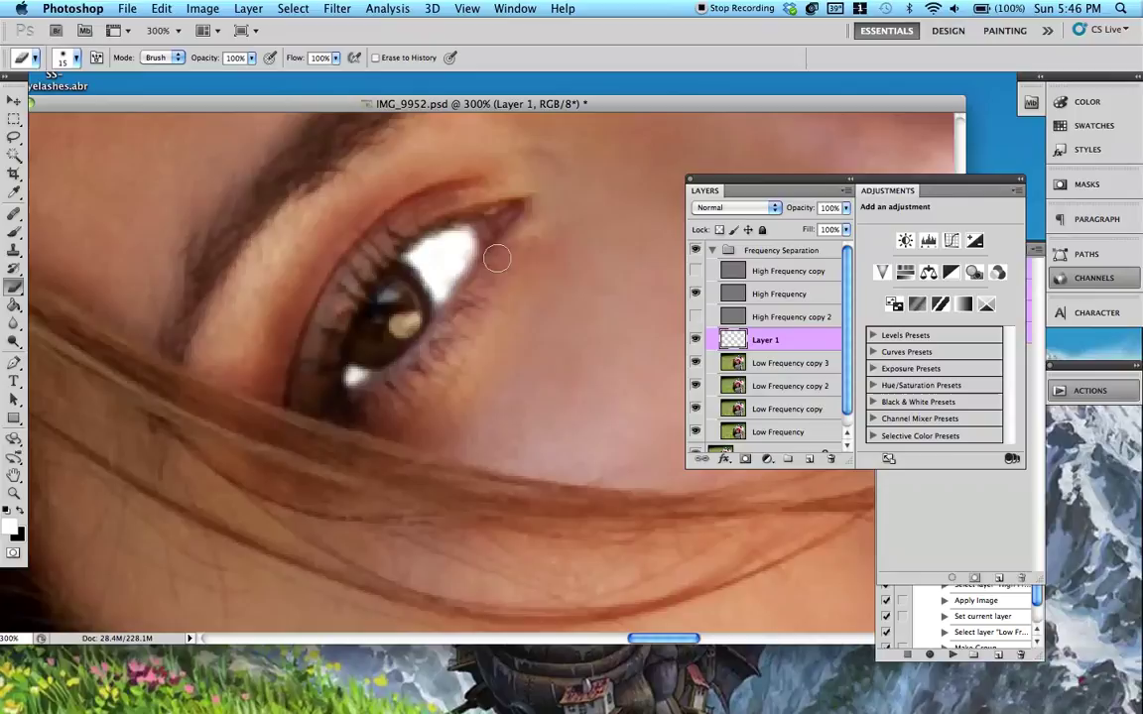
Change the blend mode of Layer 1 to Soft Light
click(745, 212)
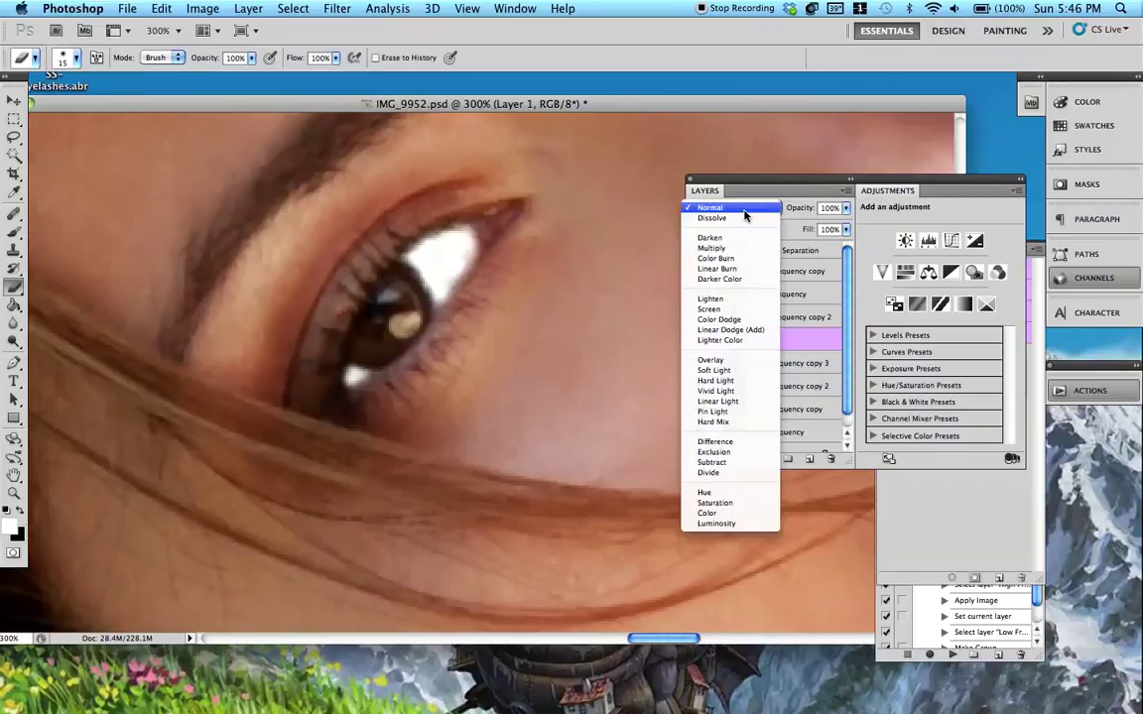
click(765, 185)
drag(839, 180, 780, 171)
click(690, 202)
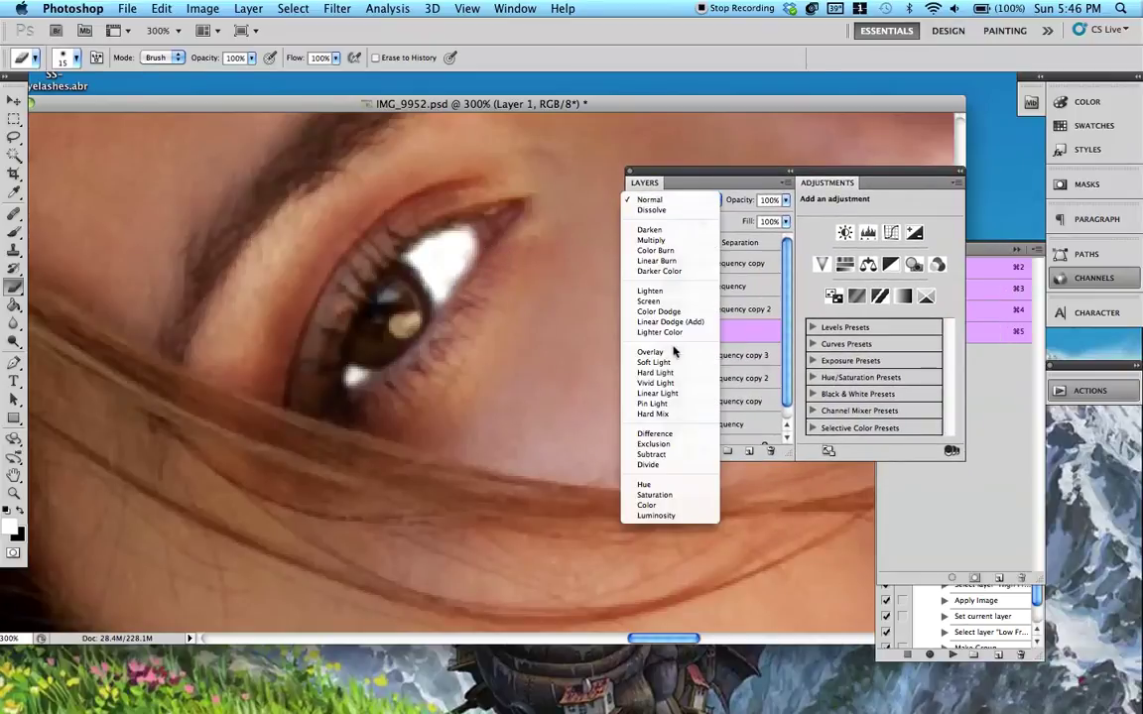
click(608, 335)
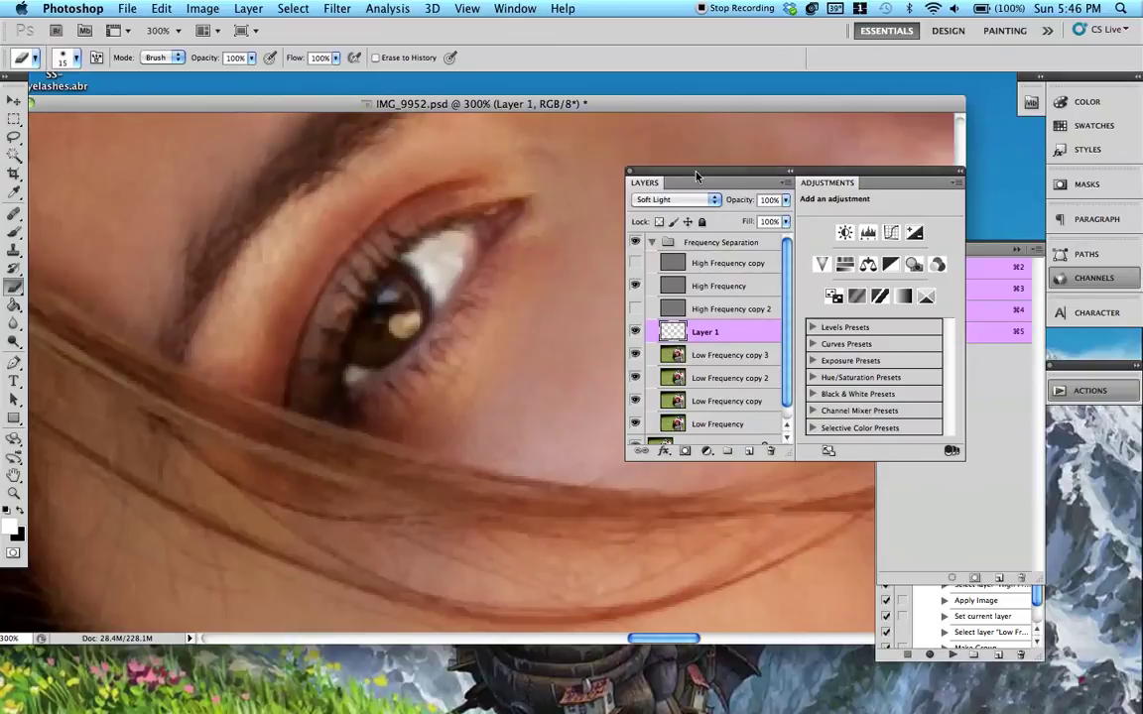
Compare the lower eye with Layer 1 hidden and shown
drag(687, 170, 808, 205)
drag(526, 238, 401, 313)
click(756, 366)
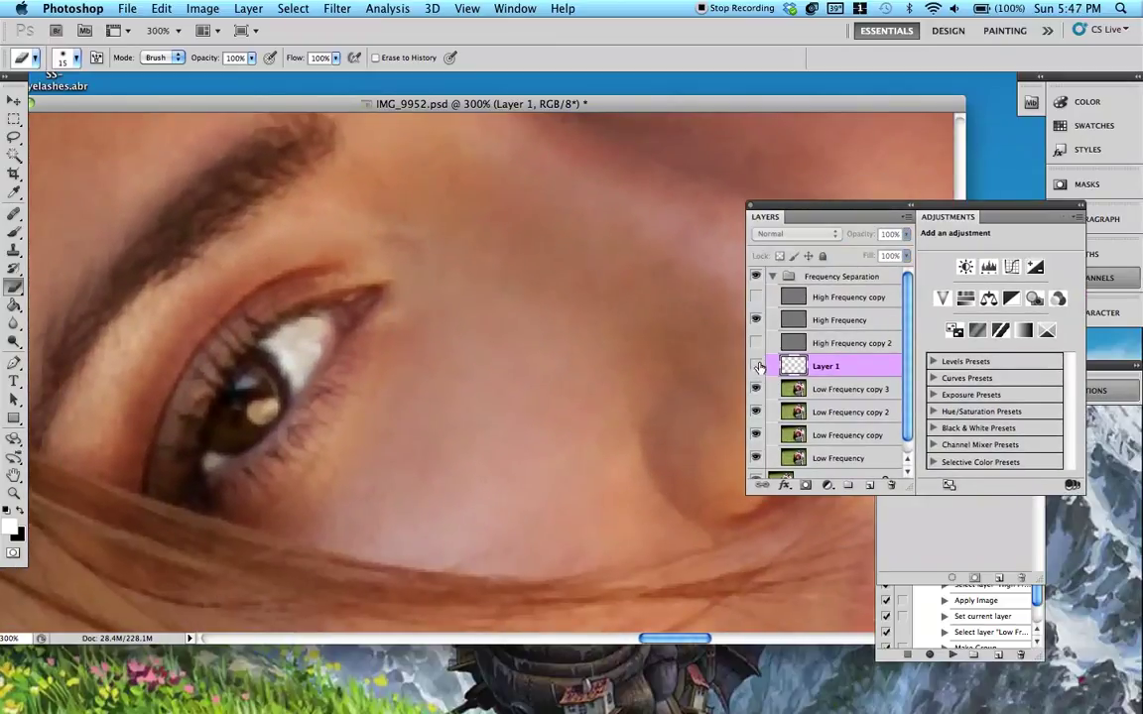
click(756, 366)
click(756, 366)
click(756, 366)
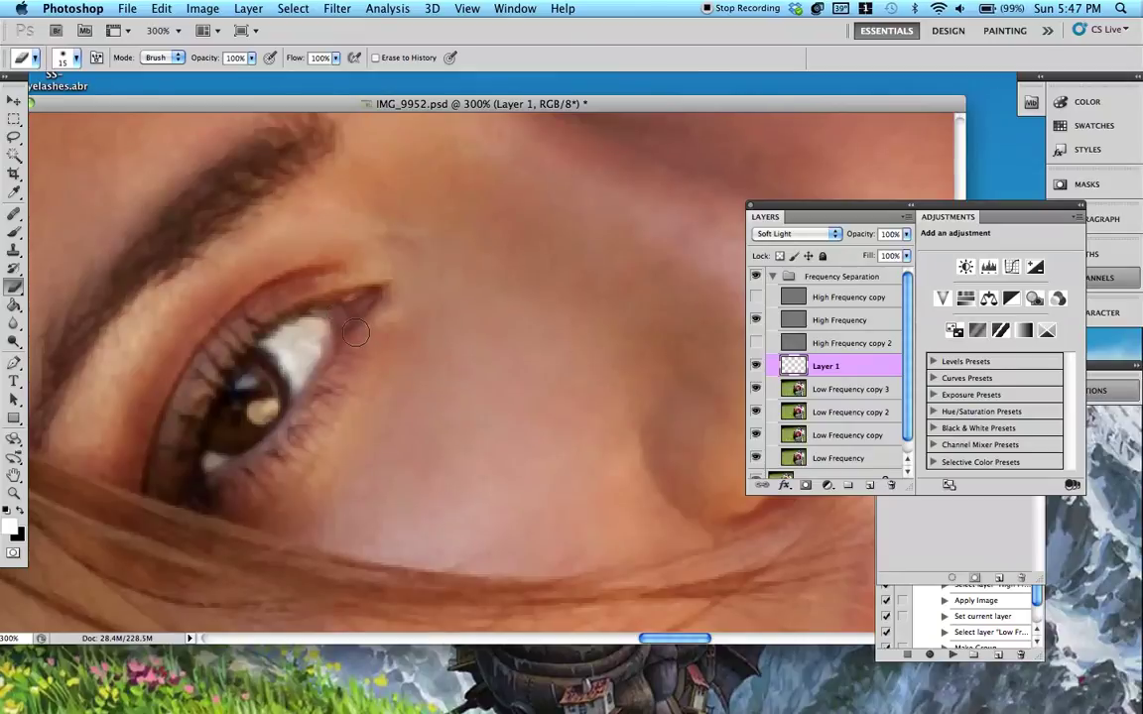
Soften the white at the lower eye's inner corner with a soft 30 px eraser at 61% opacity
click(77, 57)
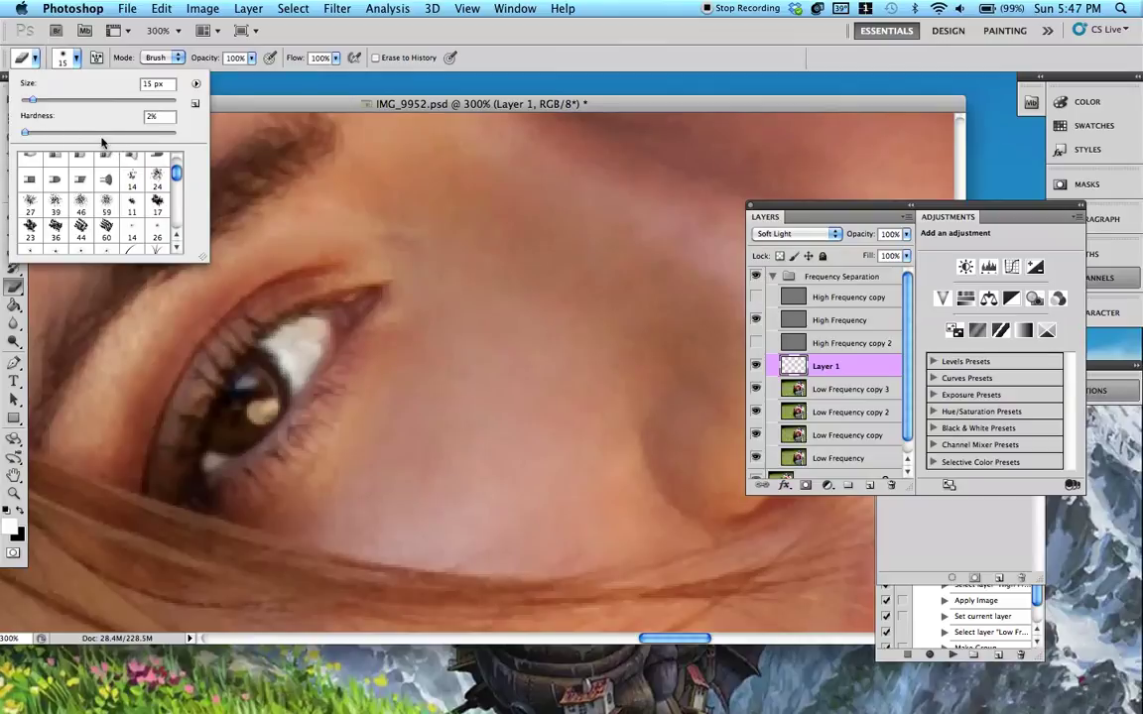
drag(41, 115, 25, 121)
key(Return)
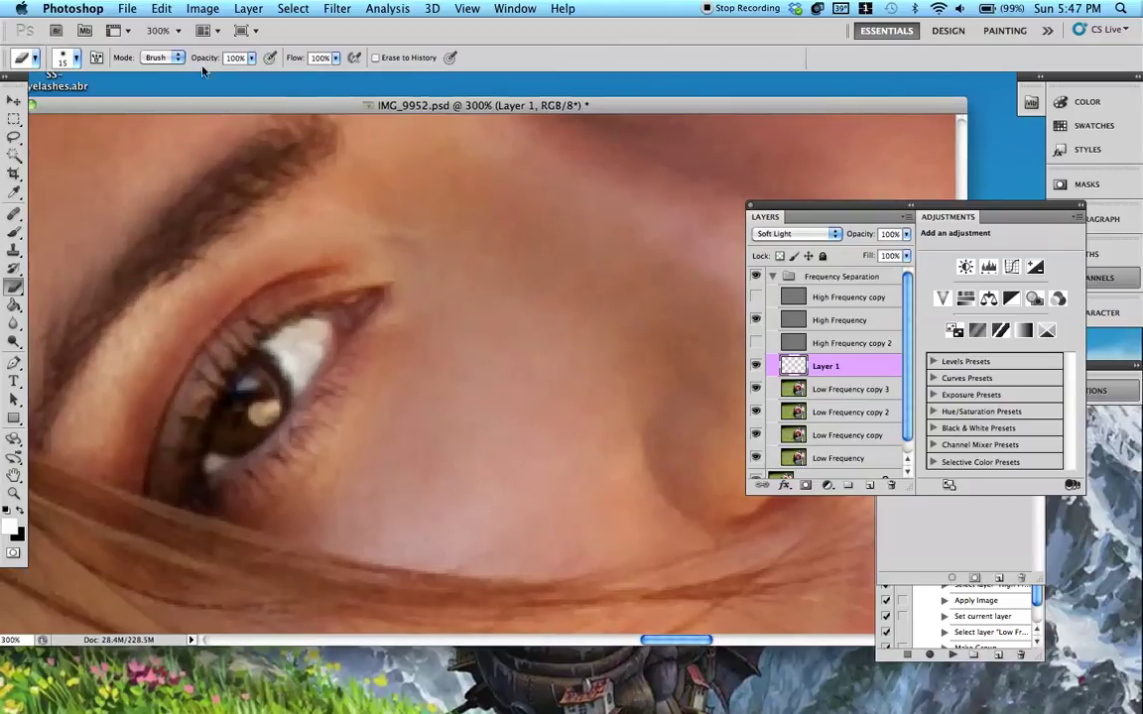
click(253, 57)
drag(229, 77, 225, 77)
key(Return)
key(])
key(])
key(])
drag(318, 309, 309, 331)
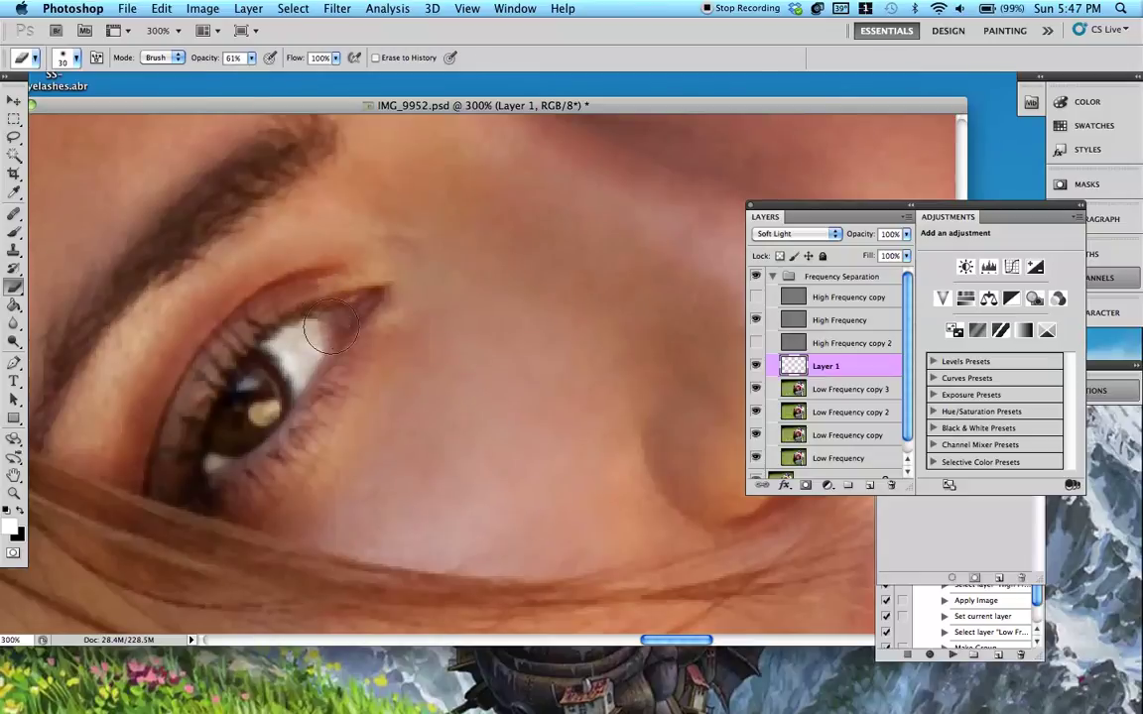
Brush white back over the inner part of the lower eye's white at 40% brush opacity
click(15, 229)
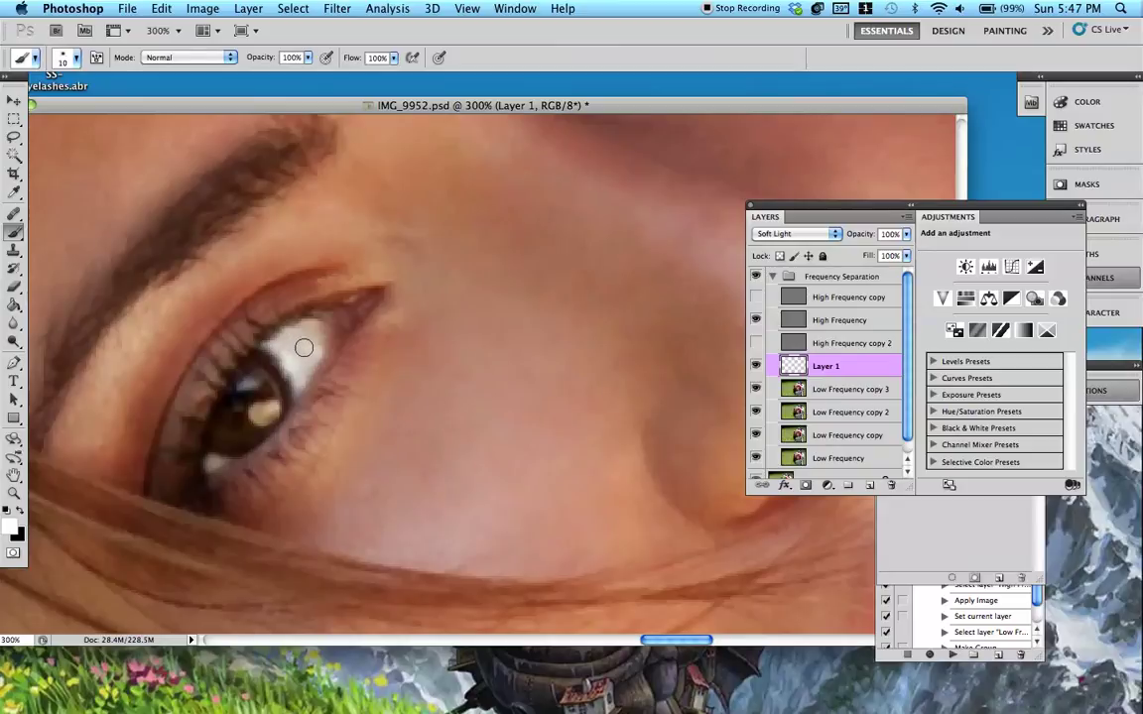
key(4)
mouse_move(320, 364)
mouse_down()
mouse_move(301, 343)
mouse_move(303, 365)
mouse_up()
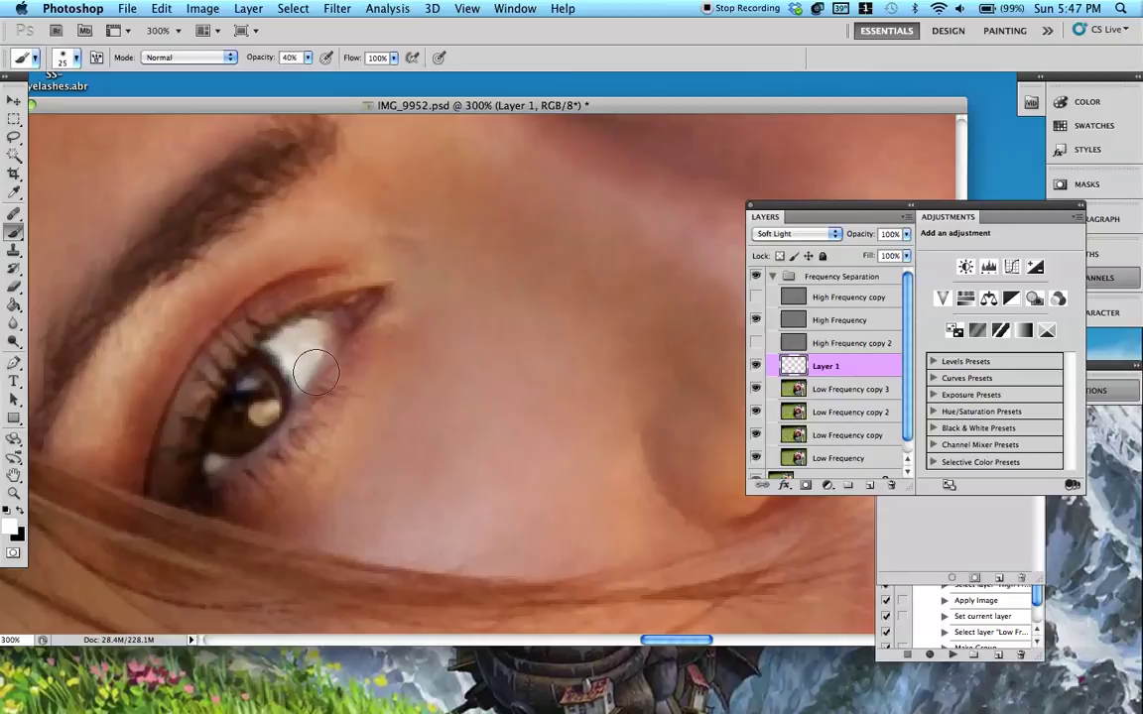
Brighten the whites of the upper eye on both sides of the iris with a 10 px white brush at 77% opacity
key(space)
mouse_move(512, 266)
mouse_down()
mouse_move(453, 344)
mouse_move(429, 449)
mouse_up()
key(bracketleft)
key(bracketleft)
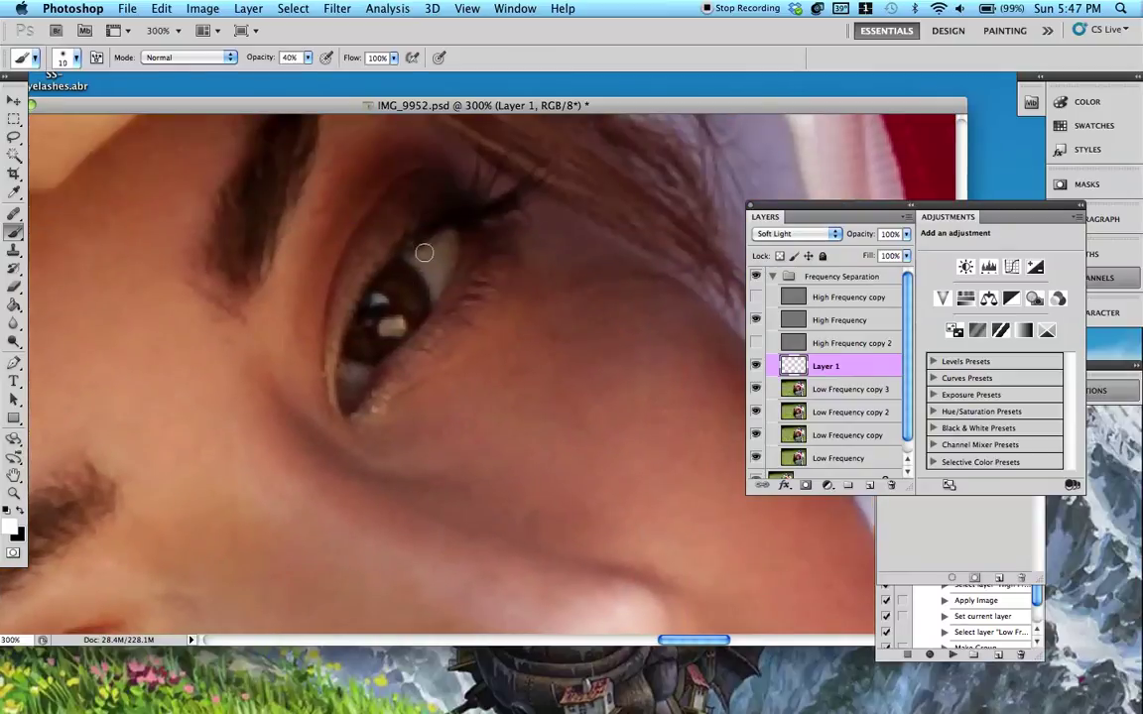
key(7)
key(7)
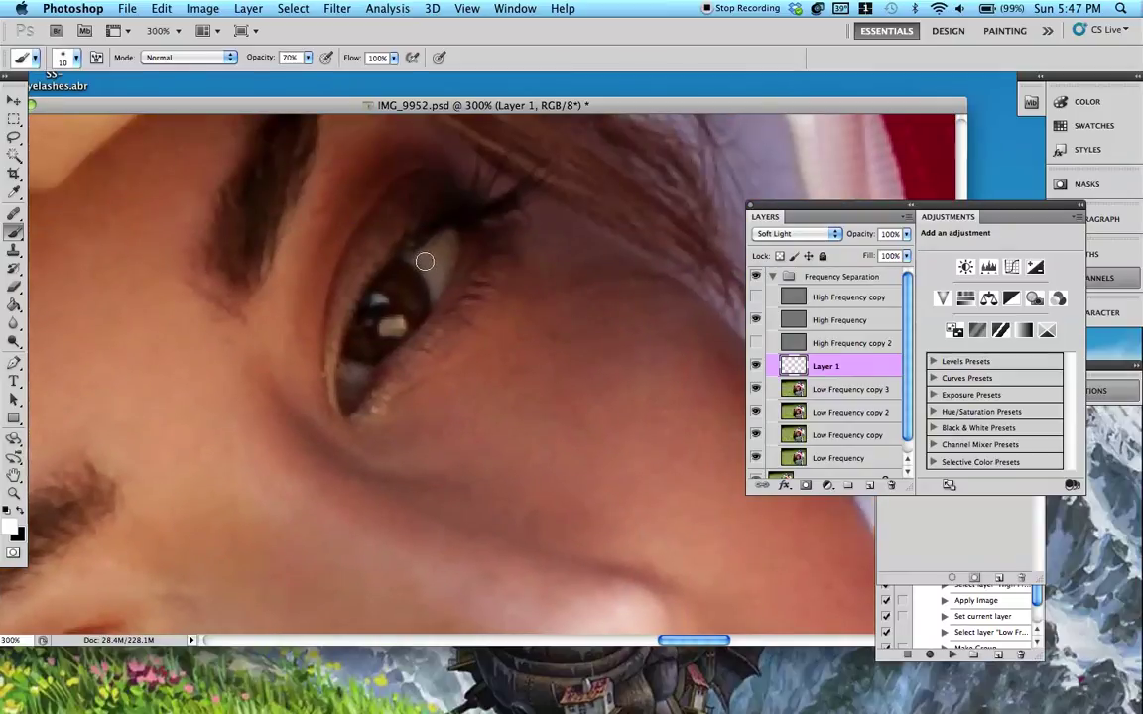
drag(433, 243, 442, 271)
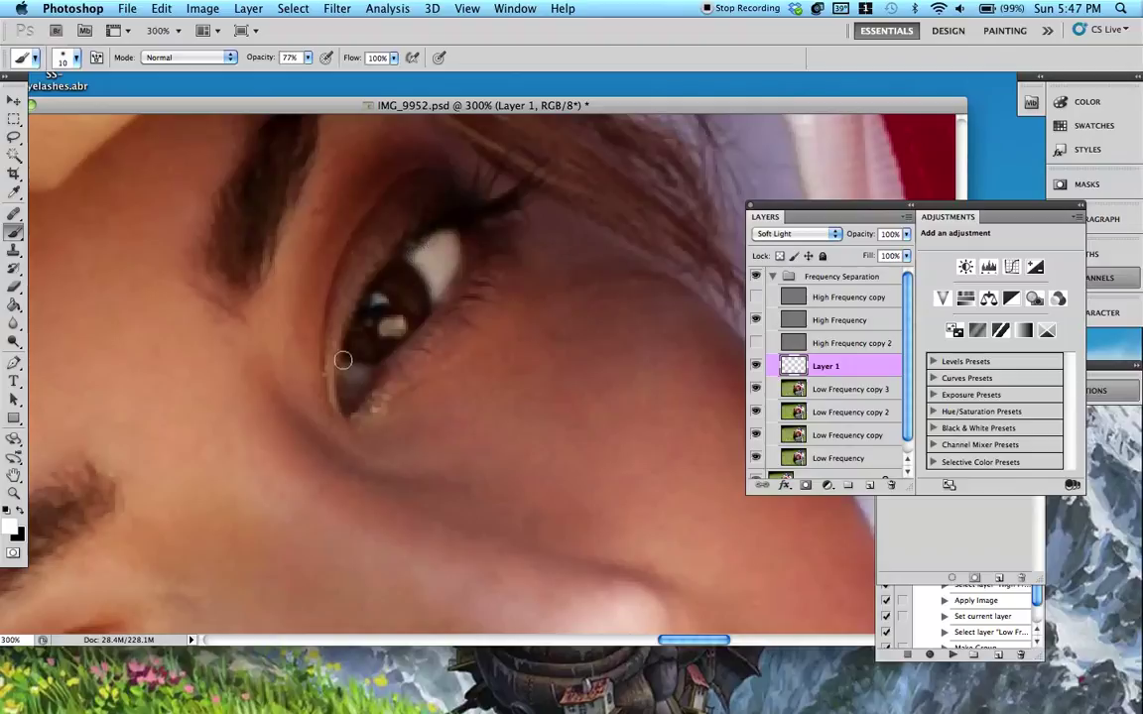
drag(351, 371, 355, 380)
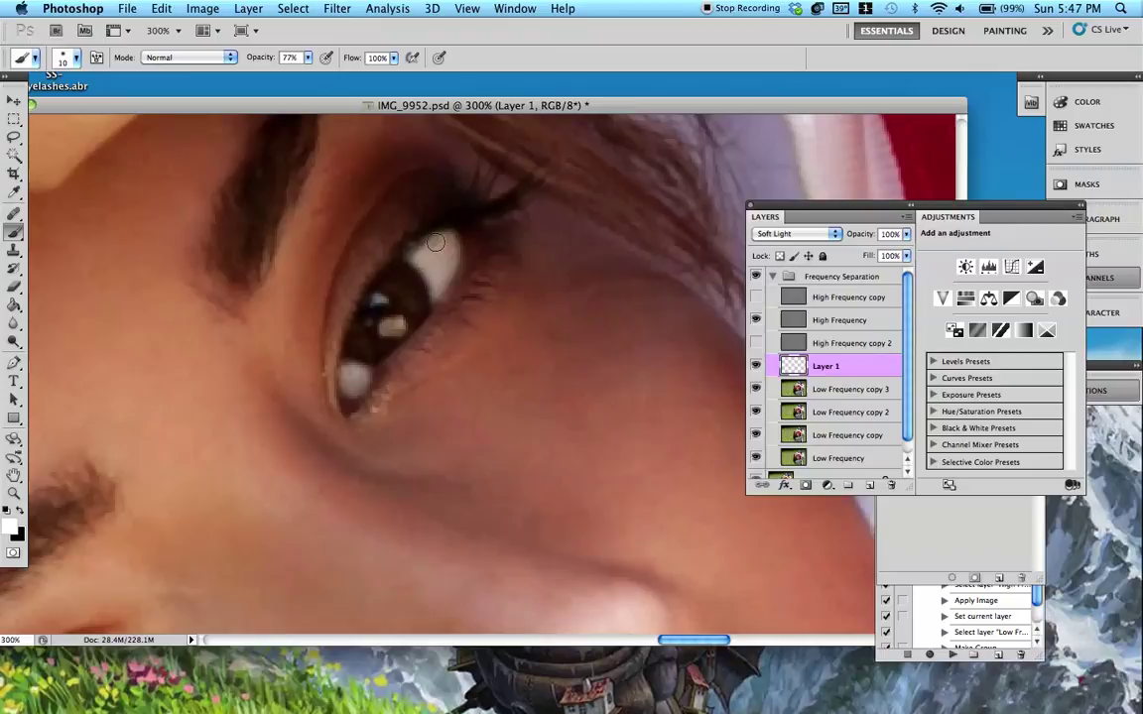
Erase the excess white at the upper eye's inner corner with a 30 px eraser at 61% opacity
click(802, 234)
drag(815, 209, 695, 188)
key(super+1)
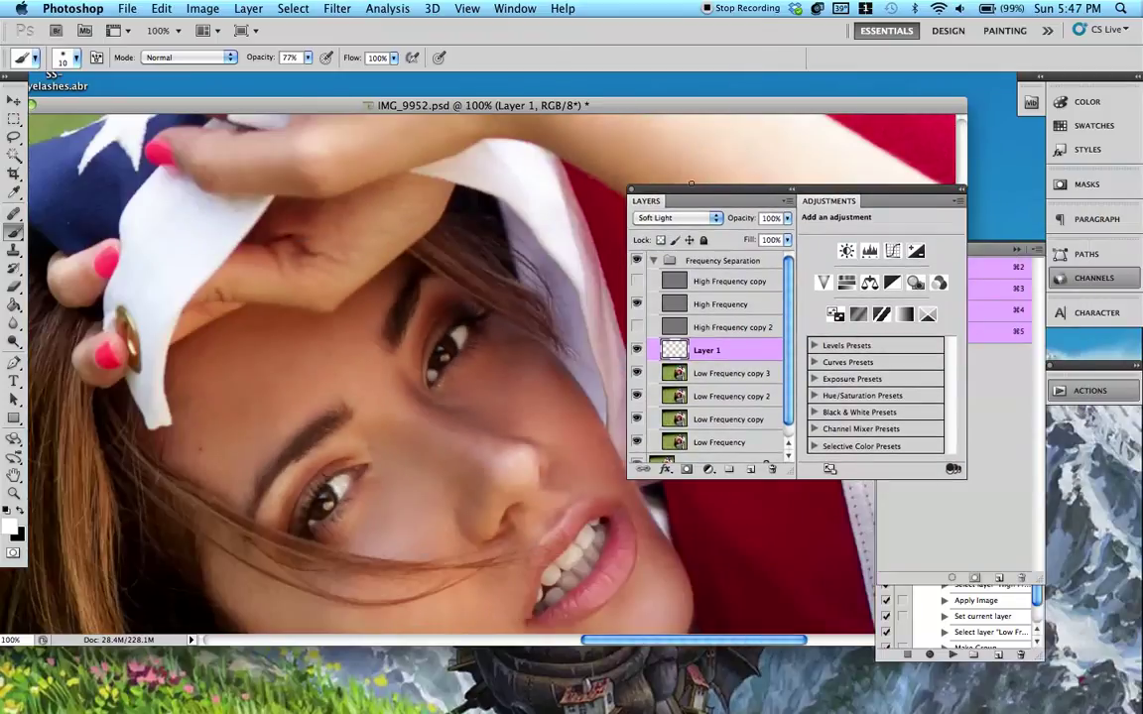
key(super+equal)
key(super+equal)
key(e)
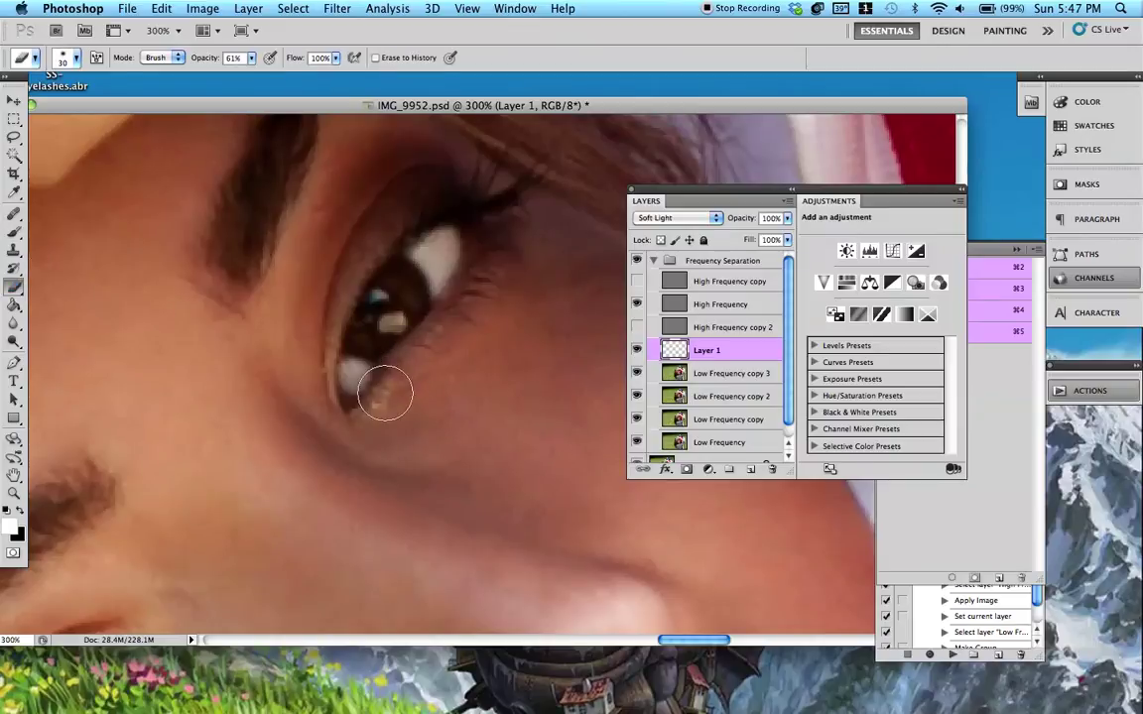
mouse_move(346, 415)
mouse_down()
mouse_move(312, 355)
mouse_move(320, 365)
mouse_move(323, 355)
mouse_move(326, 399)
mouse_up()
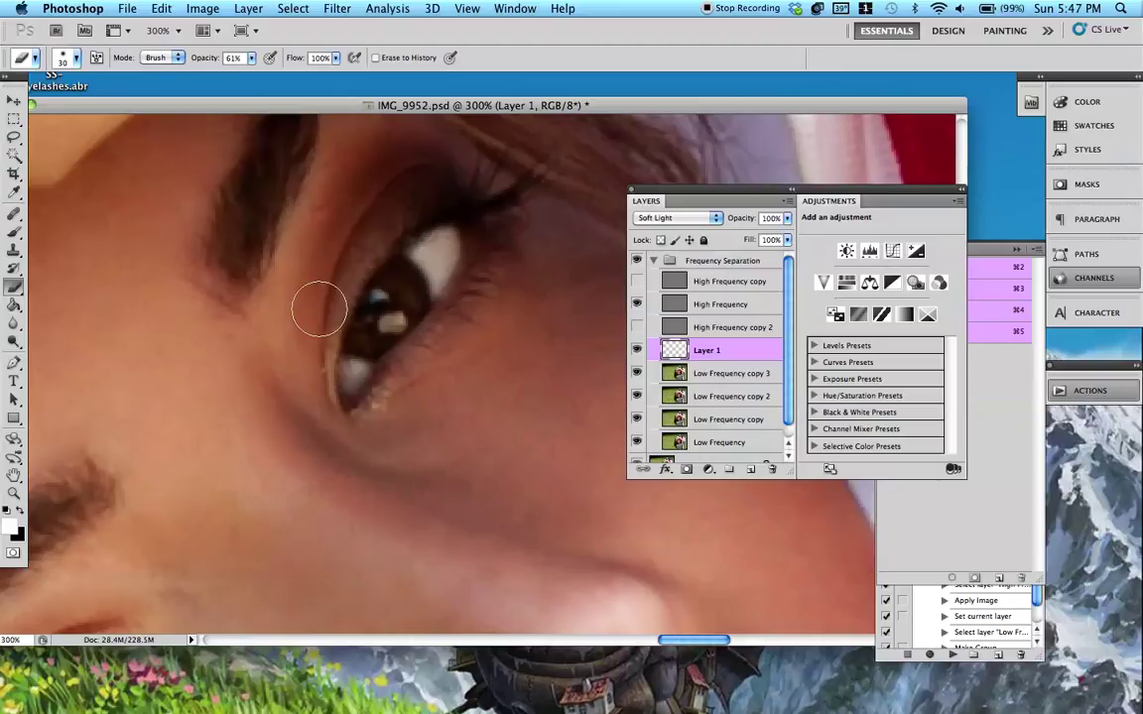
Lower the opacity of Layer 1 to 48%, comparing the eyes with the layer hidden and shown
key(super+minus)
key(super+minus)
drag(398, 377, 366, 317)
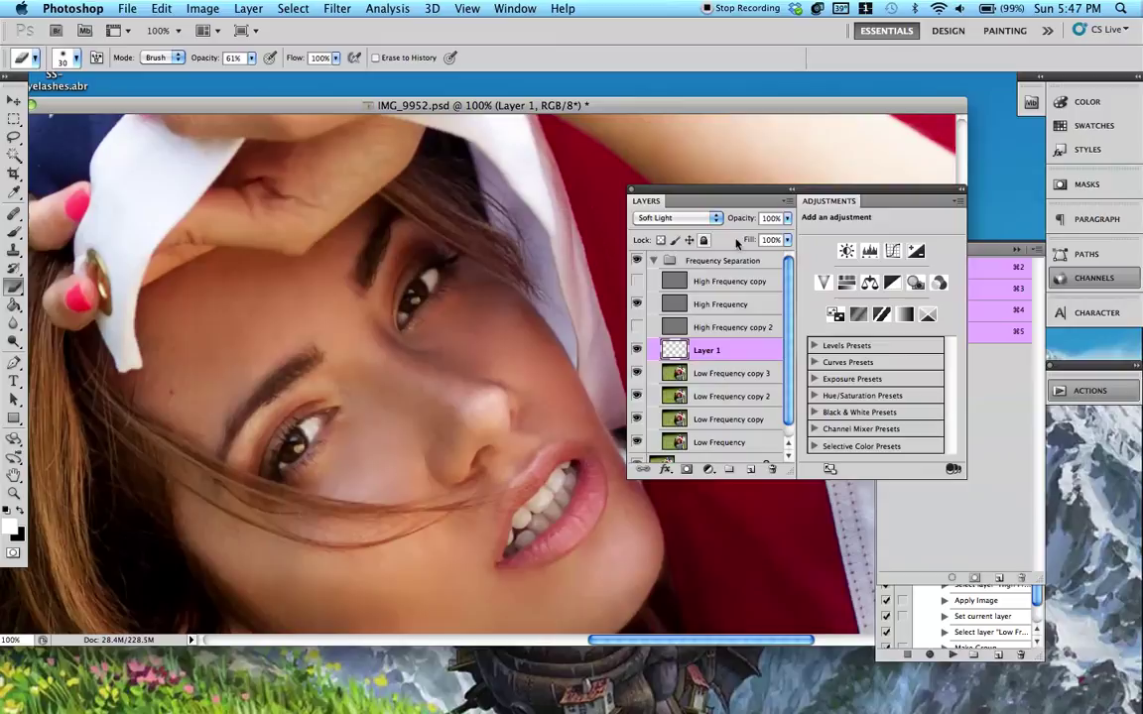
drag(741, 225, 711, 226)
click(637, 350)
click(637, 351)
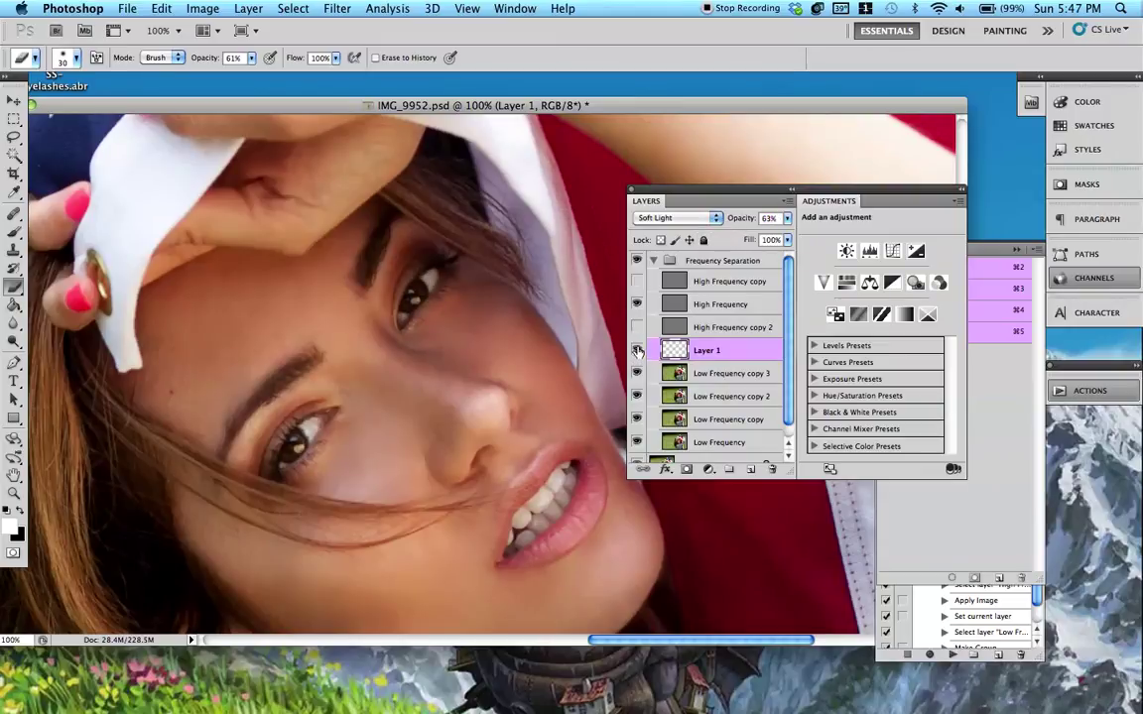
key(super+minus)
key(super+minus)
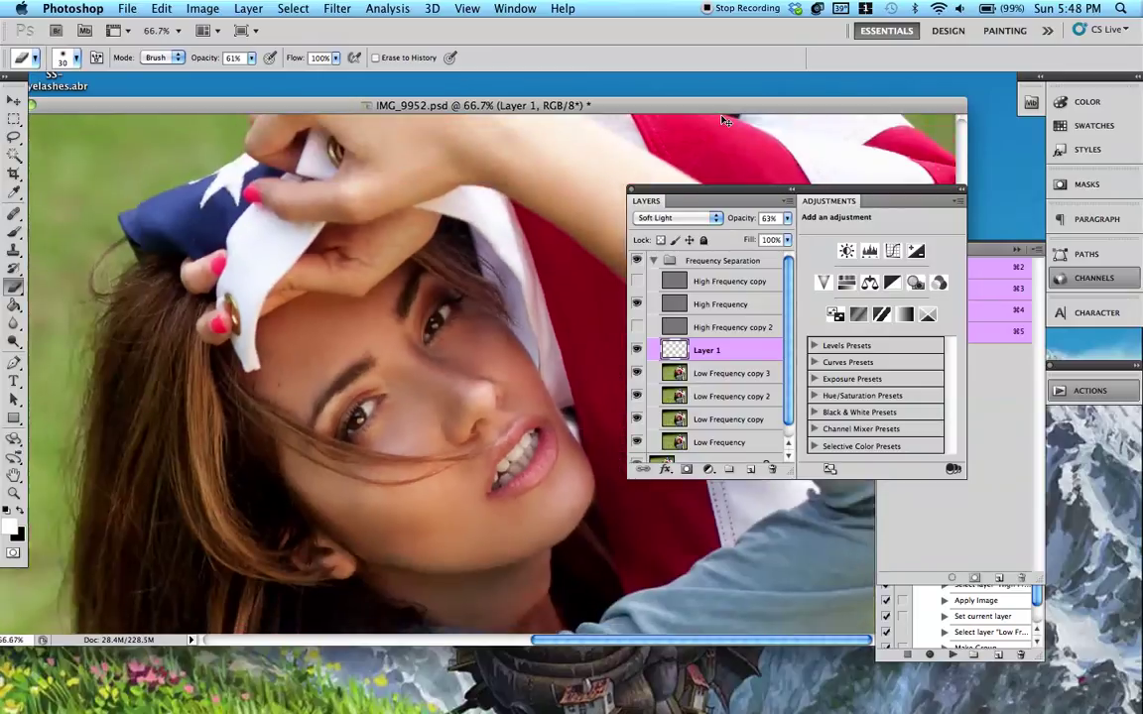
drag(741, 220, 724, 221)
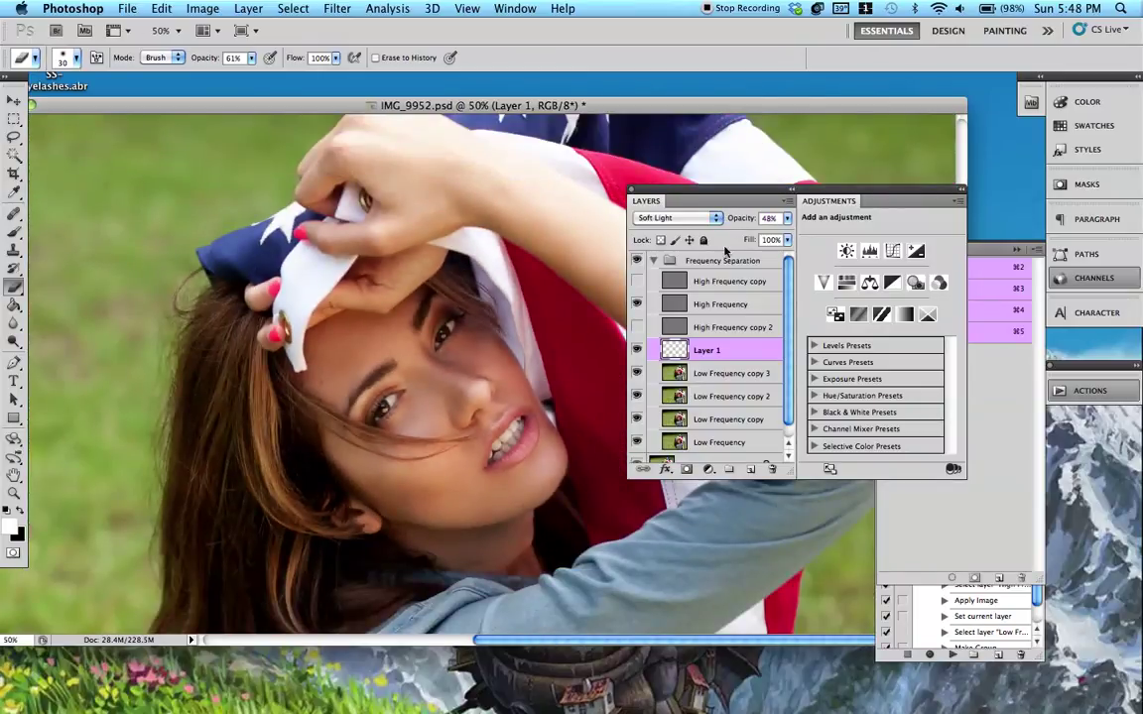
Add a new layer named pupils above Layer 1 and set its blend mode to Overlay
key(super+plus)
key(super+plus)
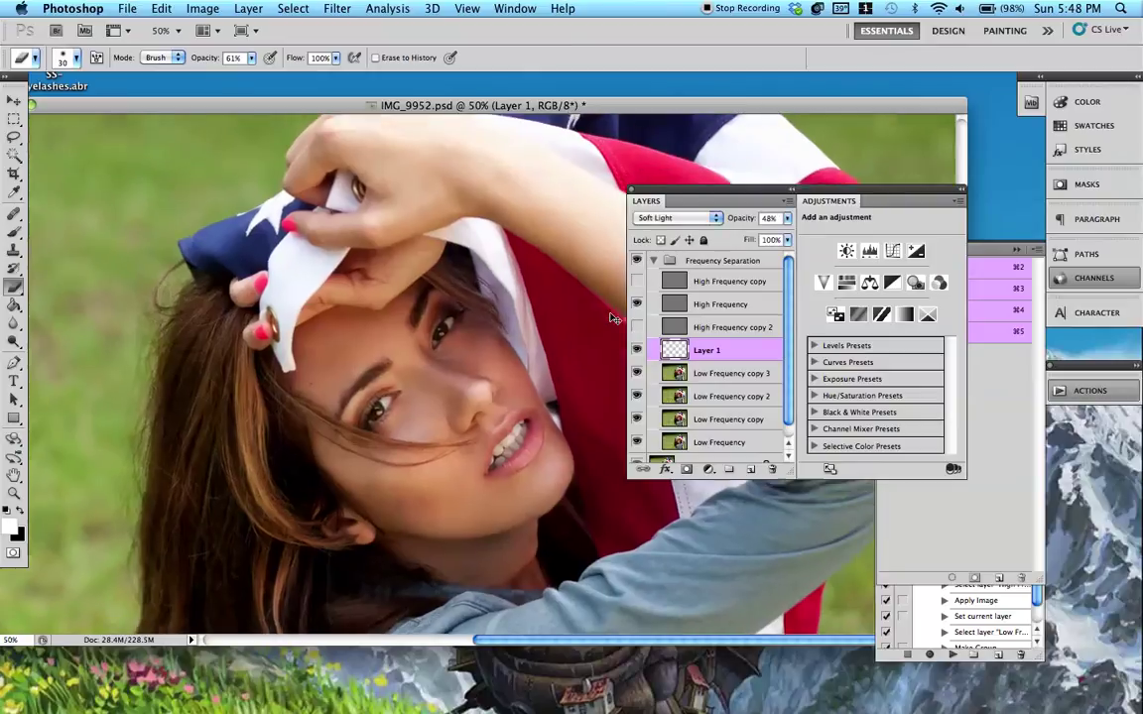
key(super+plus)
key(super+plus)
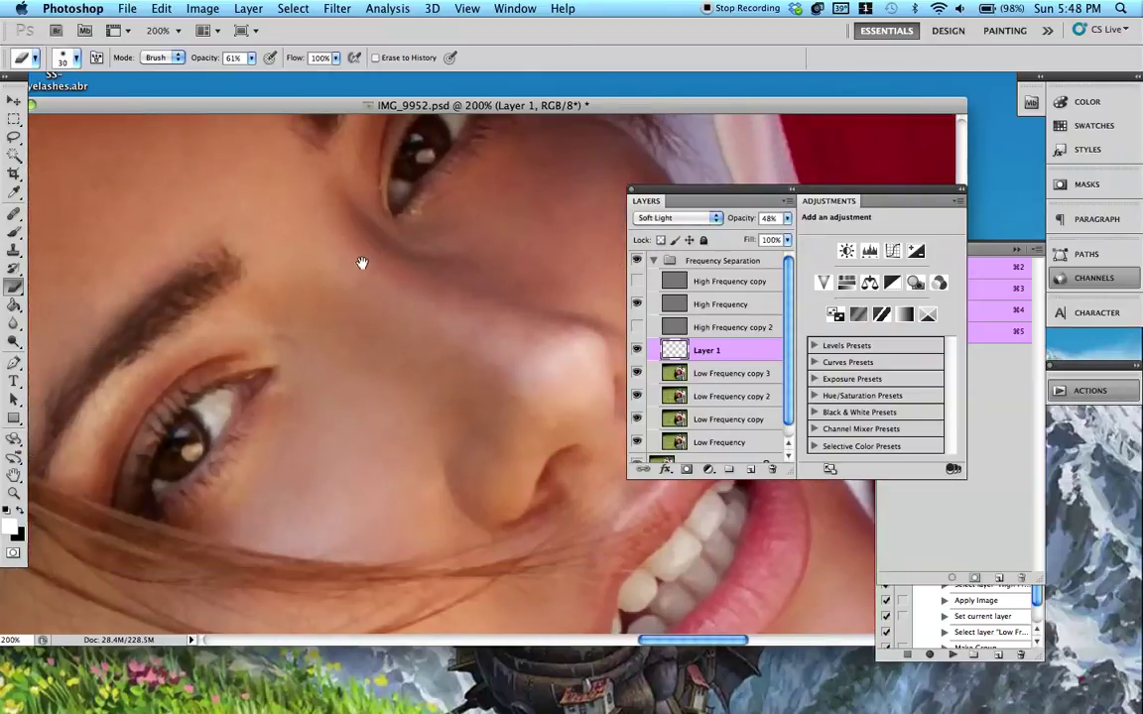
drag(343, 299, 317, 290)
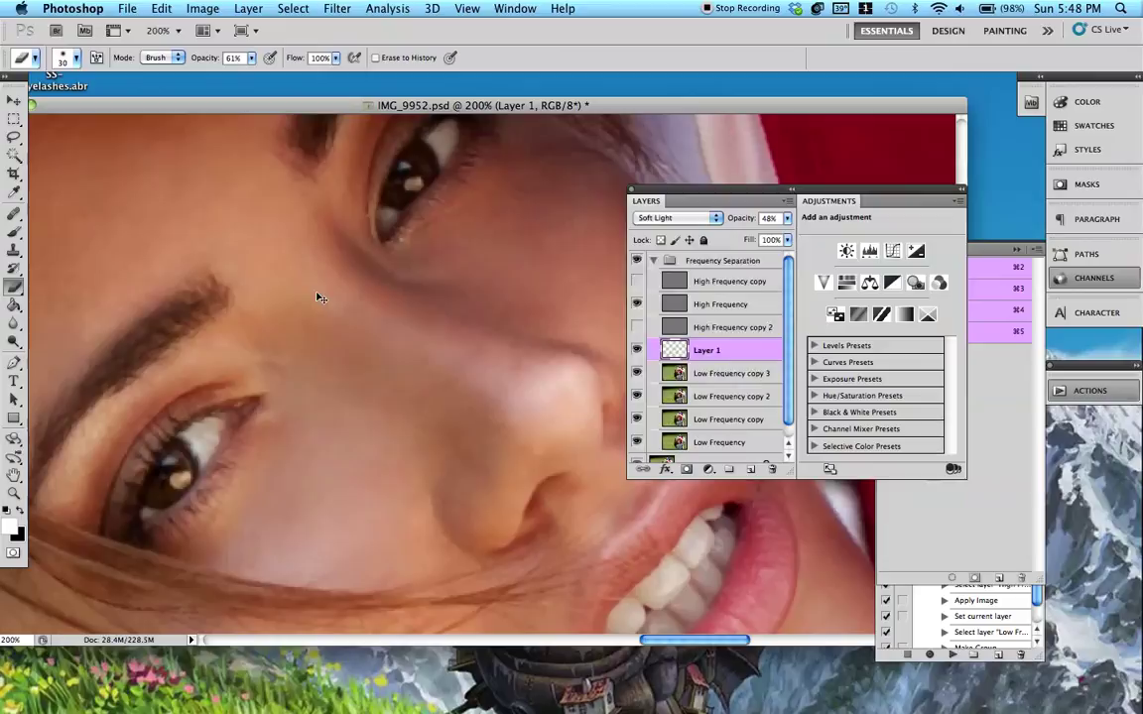
key(super+shift+n)
text(pupils)
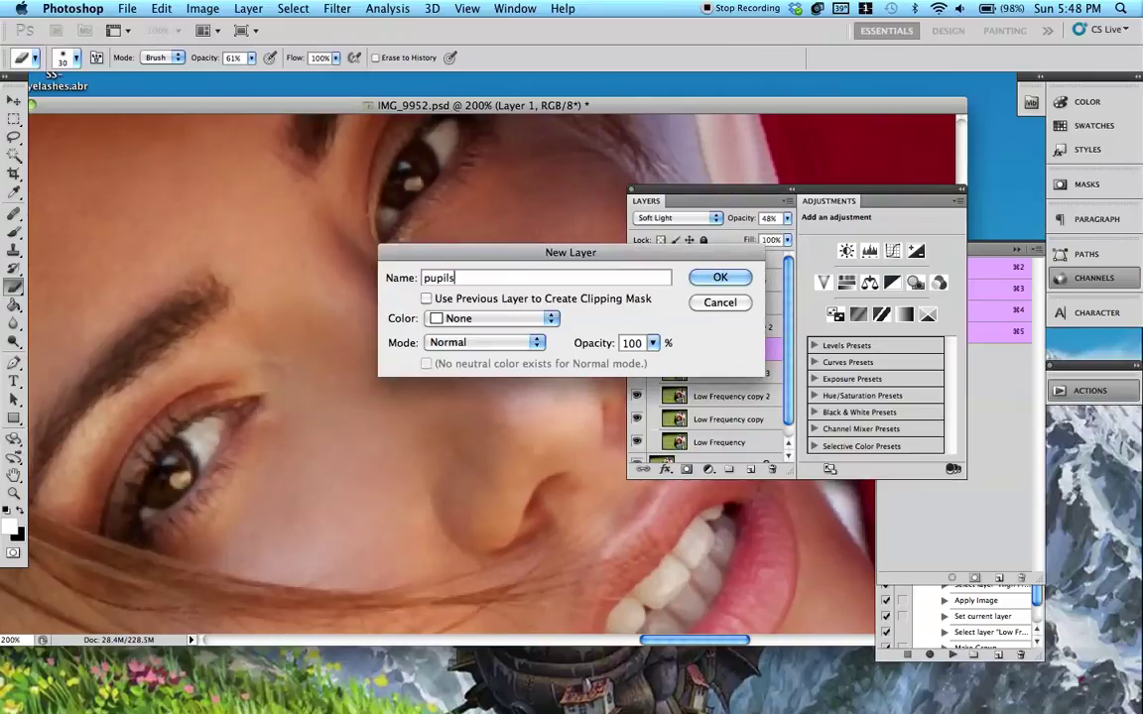
key(Return)
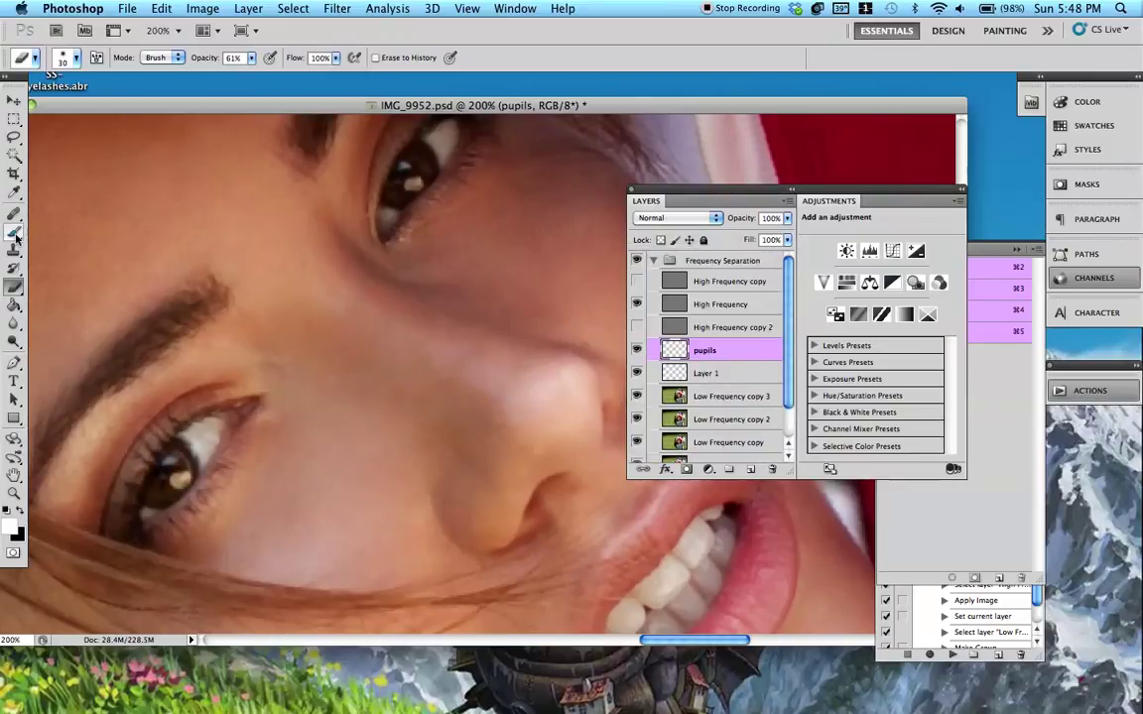
key(b)
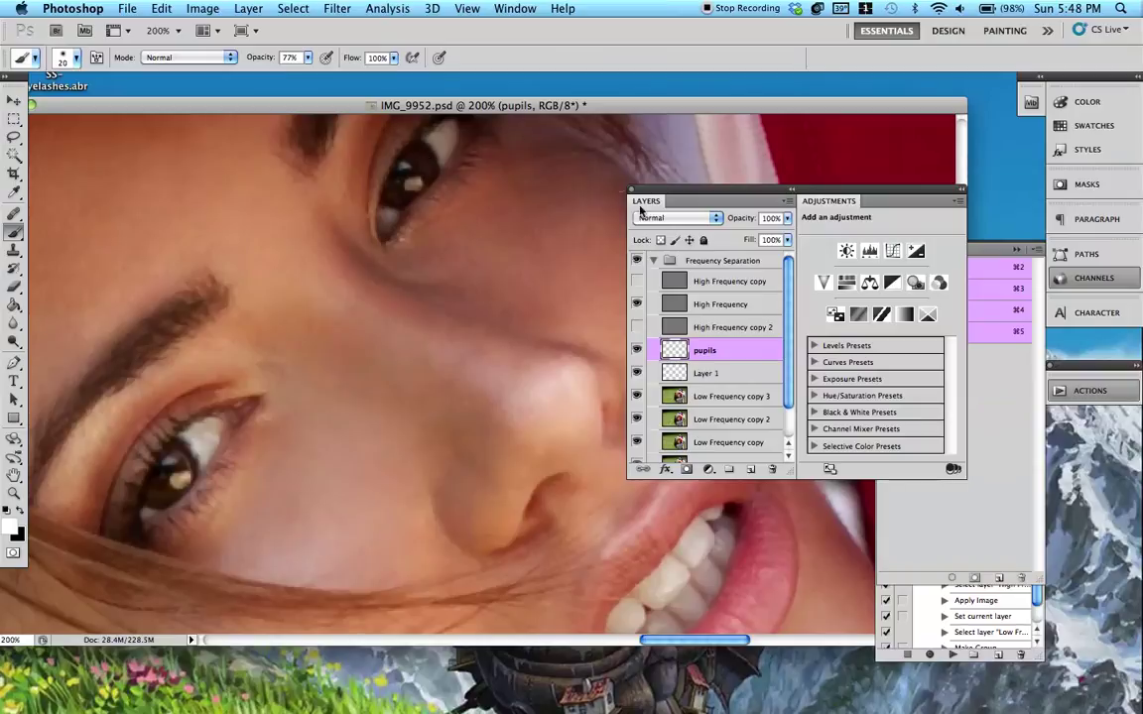
click(661, 218)
click(671, 371)
Brighten the irises of both eyes on the pupils layer with a white brush at 77% opacity, reducing the brush from 20 to 15 px
mouse_move(417, 156)
mouse_down()
mouse_move(405, 170)
mouse_move(416, 184)
mouse_move(402, 168)
mouse_move(395, 194)
mouse_up()
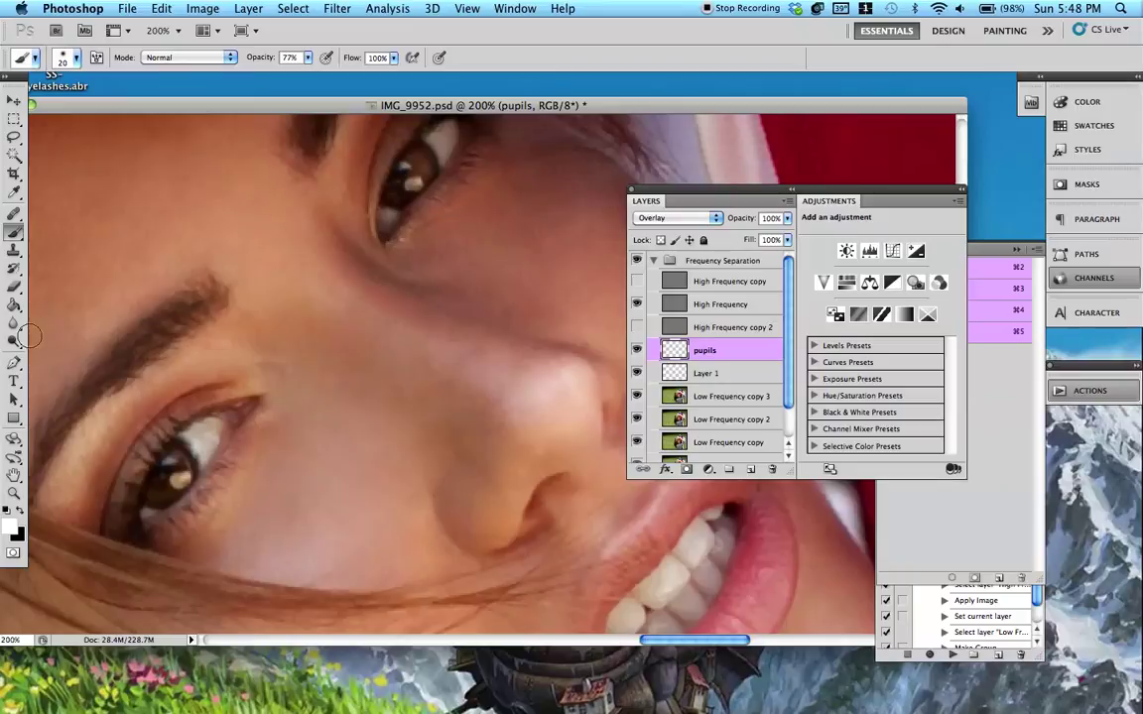
click(680, 218)
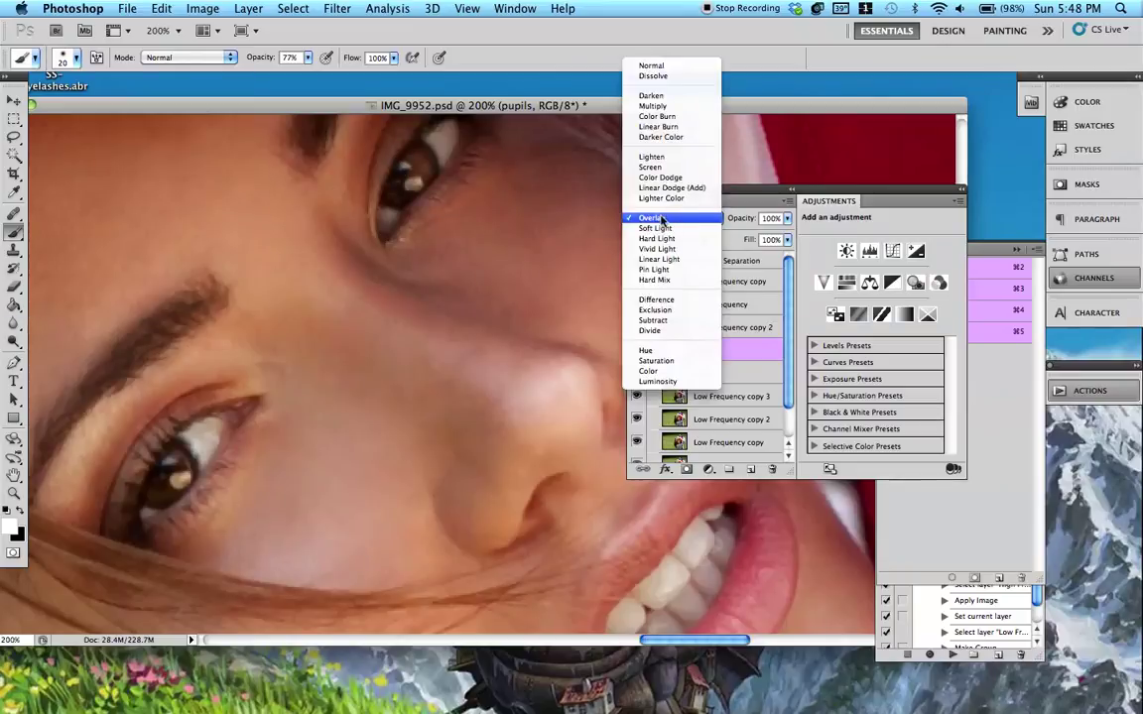
click(655, 218)
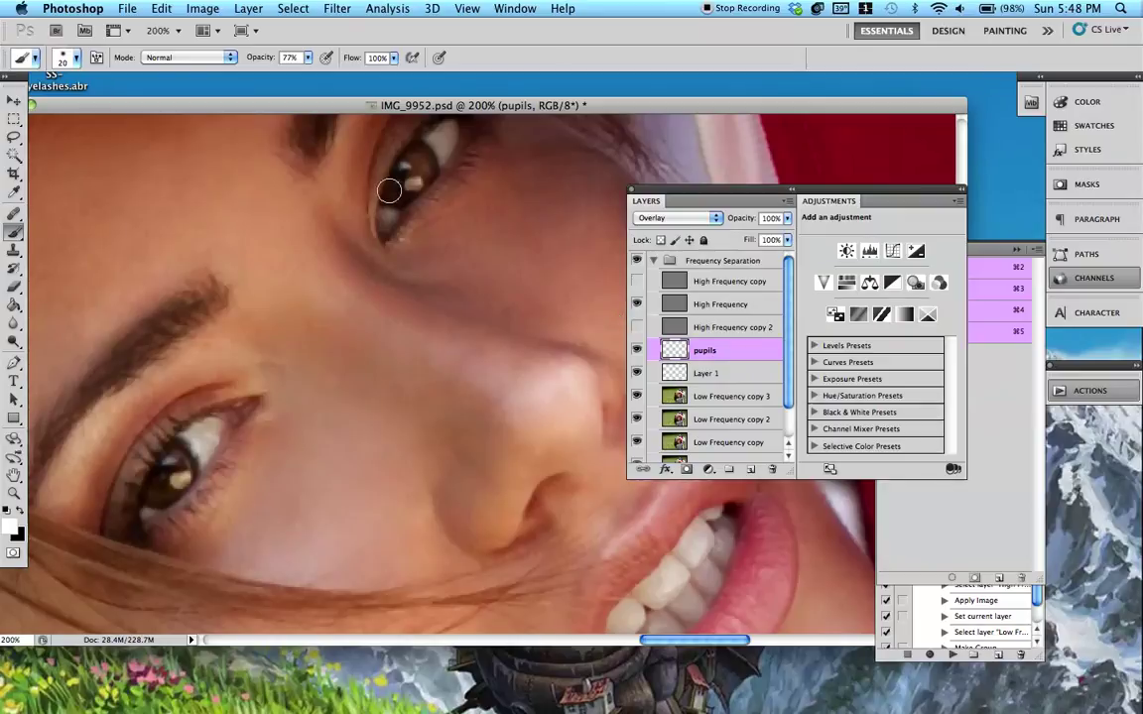
mouse_move(173, 465)
mouse_down()
mouse_move(181, 475)
mouse_move(162, 492)
mouse_up()
key(bracketleft)
key(bracketleft)
key(bracketleft)
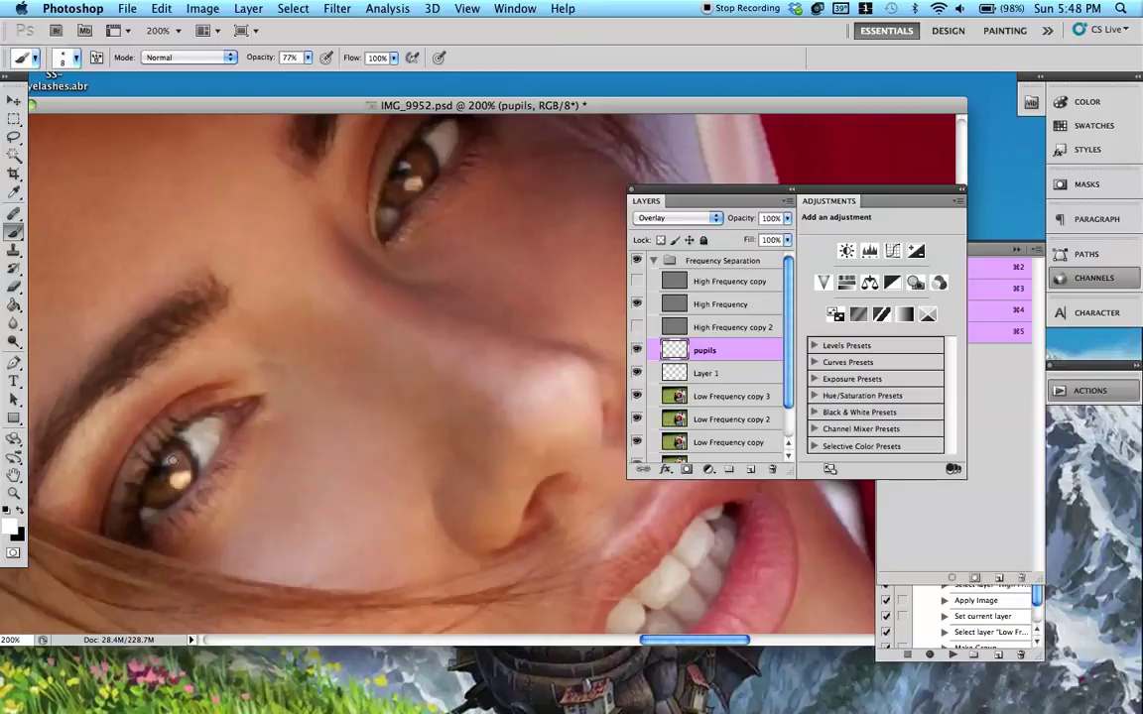
key(bracketright)
drag(416, 160, 393, 211)
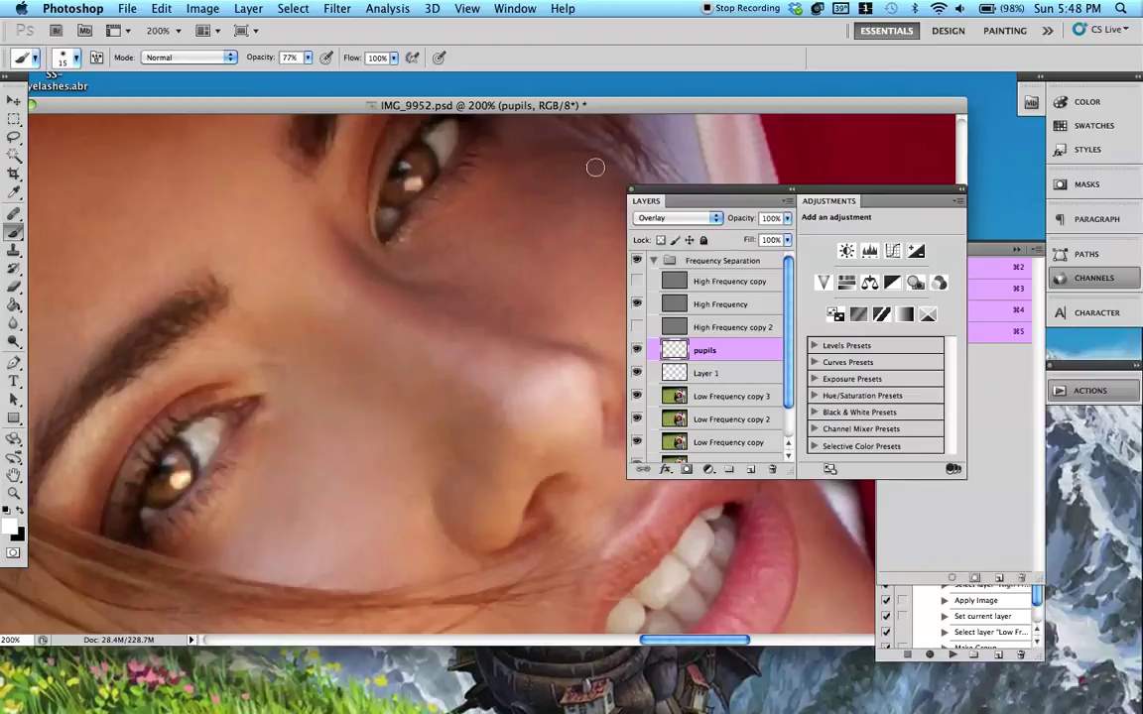
Lower the opacity of the pupils layer to 31%, checking the brightened irises at several magnifications
key(super+minus)
key(super+minus)
key(super+minus)
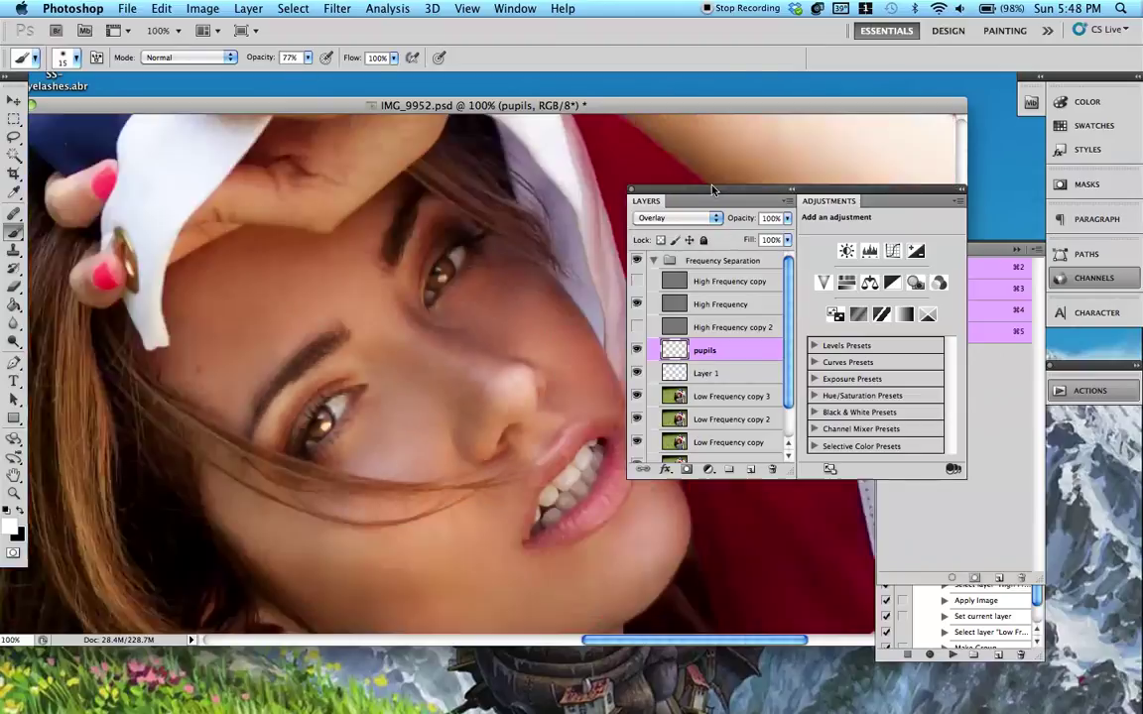
key(super+equal)
key(super+equal)
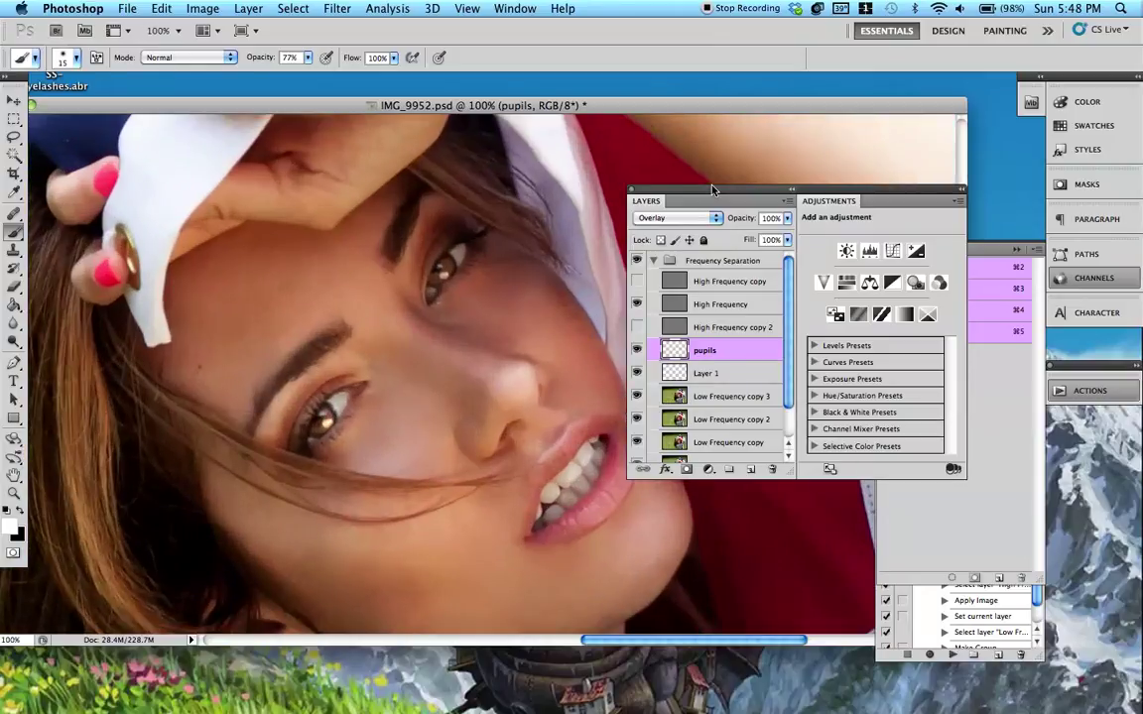
key(super+plus)
key(super+plus)
drag(329, 284, 350, 298)
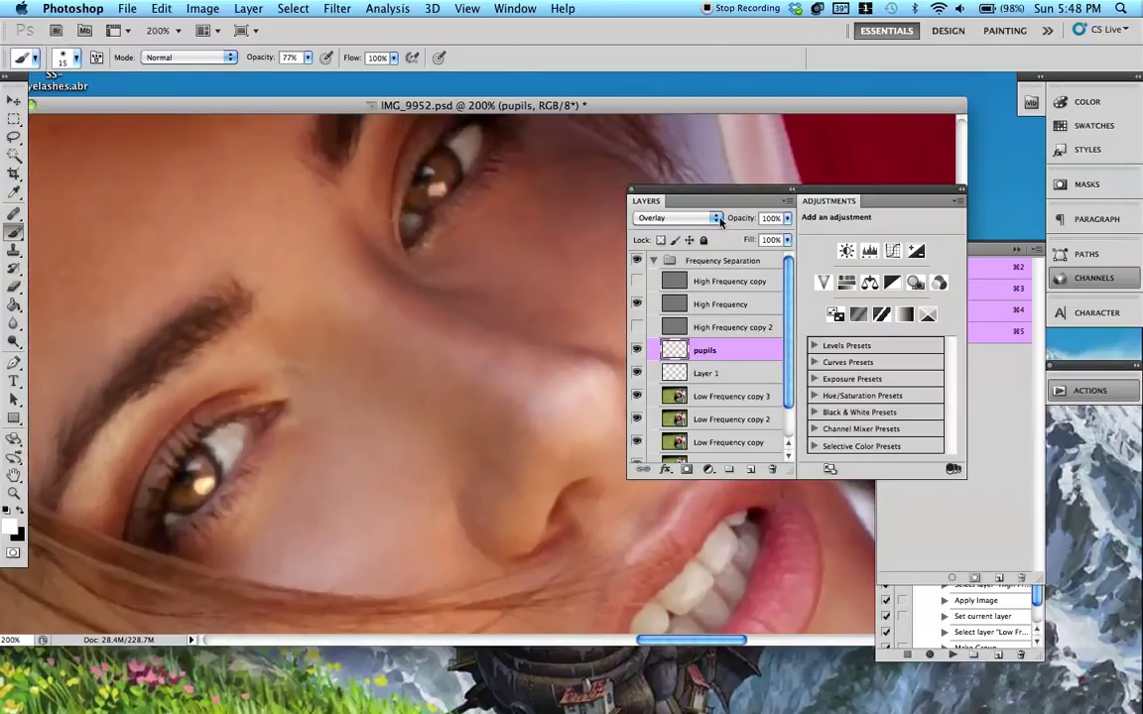
drag(741, 227, 677, 220)
key(super+minus)
key(super+minus)
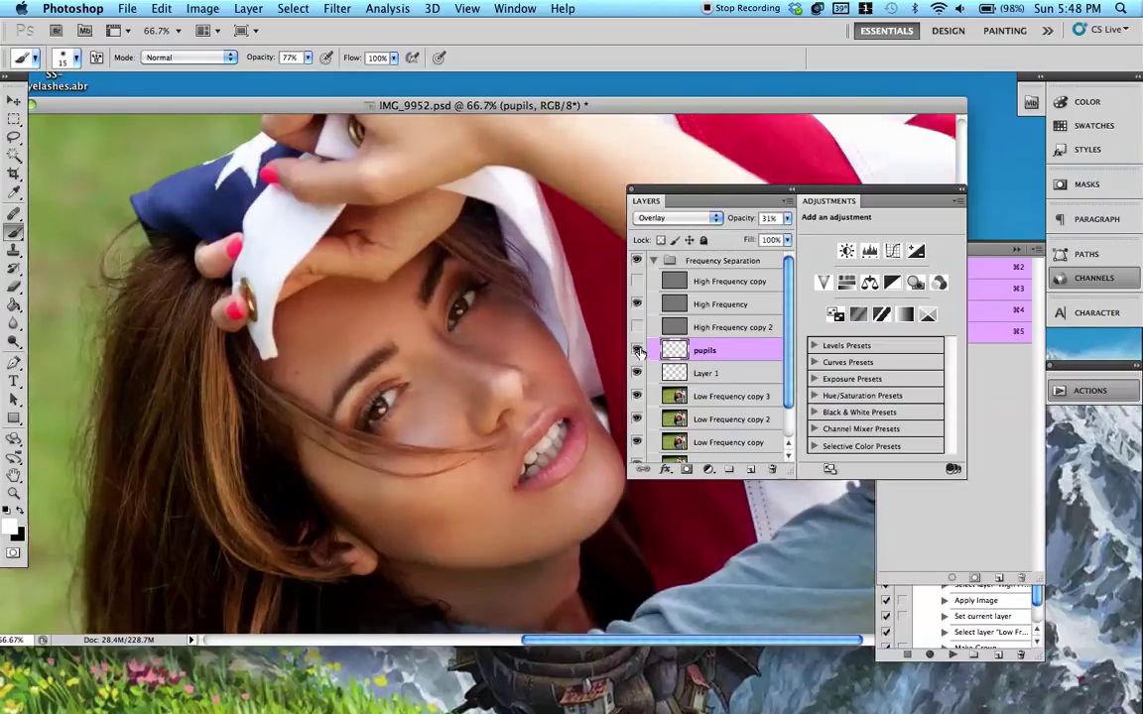
Choose yellow (#f9d615) as the foreground color and tint both irises with a 20 px brush at 22% opacity
key(super+plus)
key(super+plus)
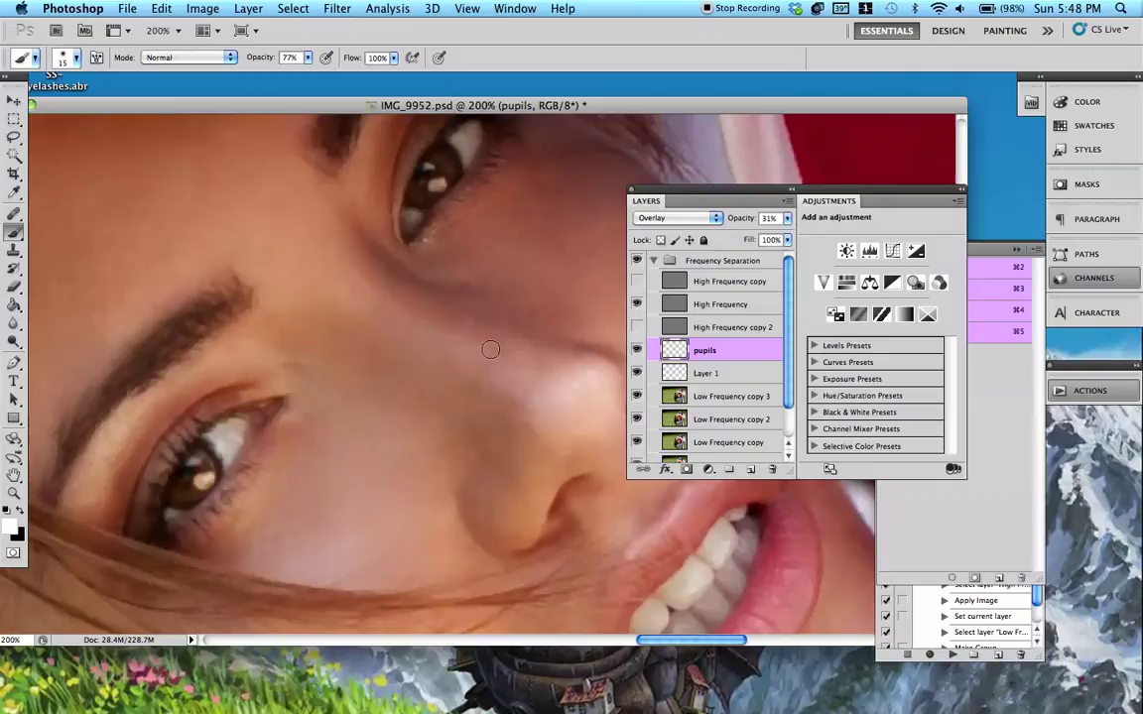
click(8, 527)
drag(389, 546, 389, 552)
click(354, 383)
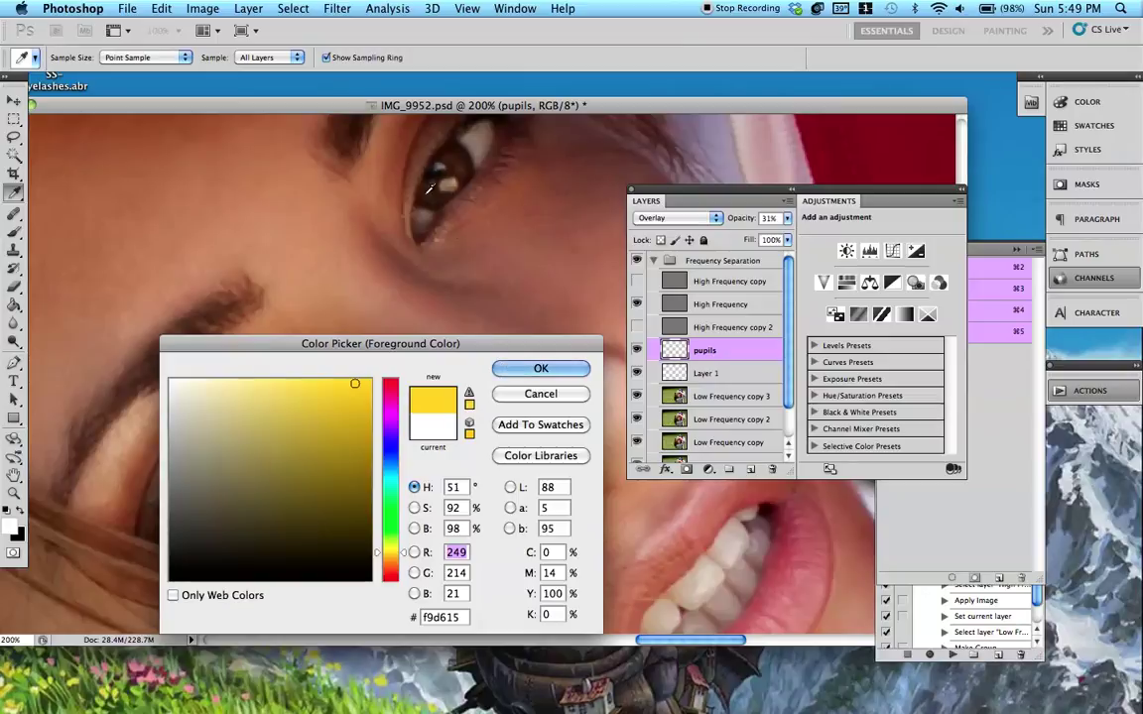
click(541, 368)
key(b)
key(bracketright)
key(2)
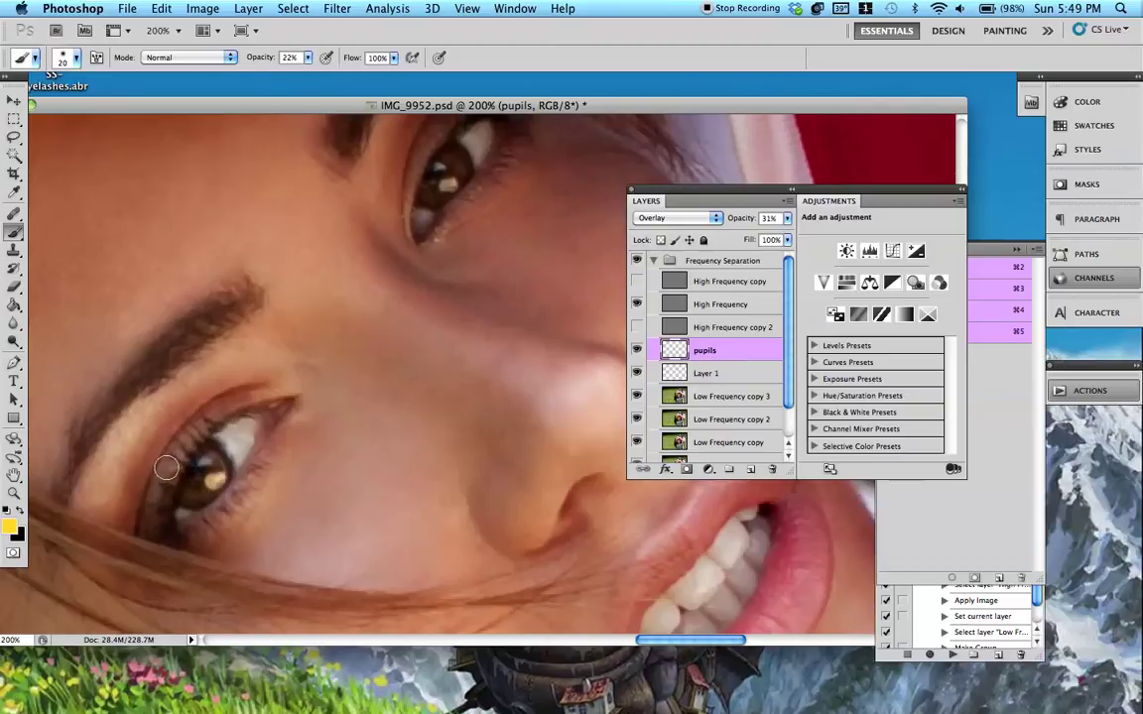
Switch to a smaller black brush of 9 px and add a layer named outer pupil in Soft Light mode
key(x)
key(bracketleft)
key(super+shift+n)
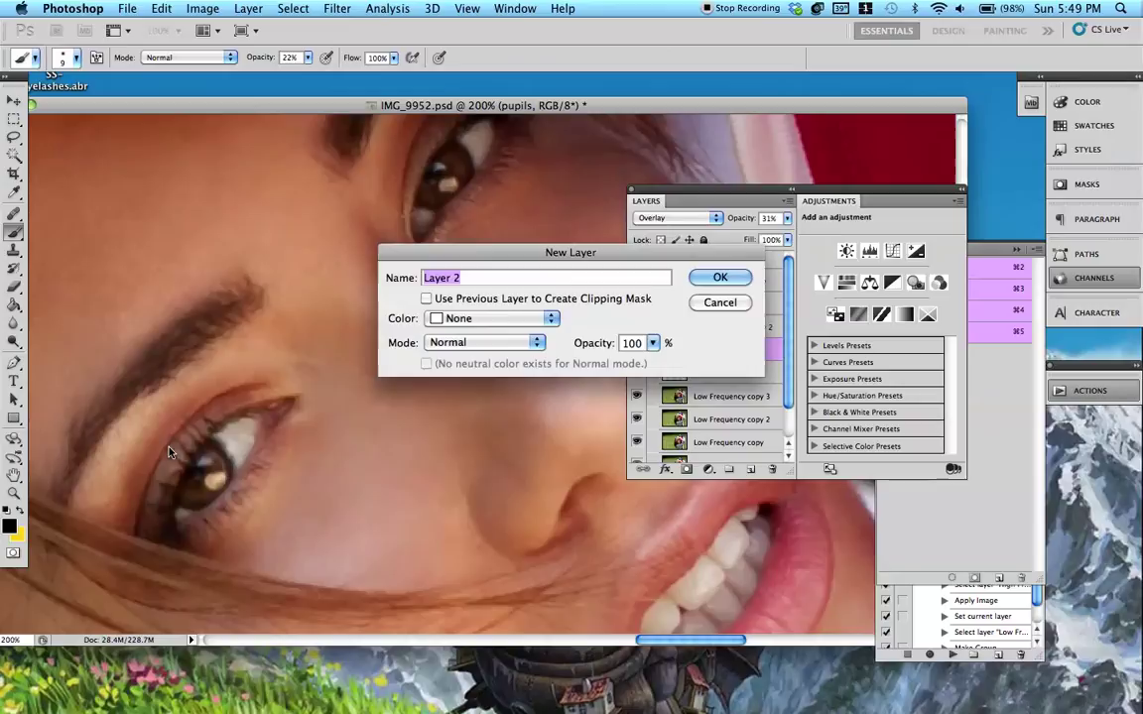
text(outer)
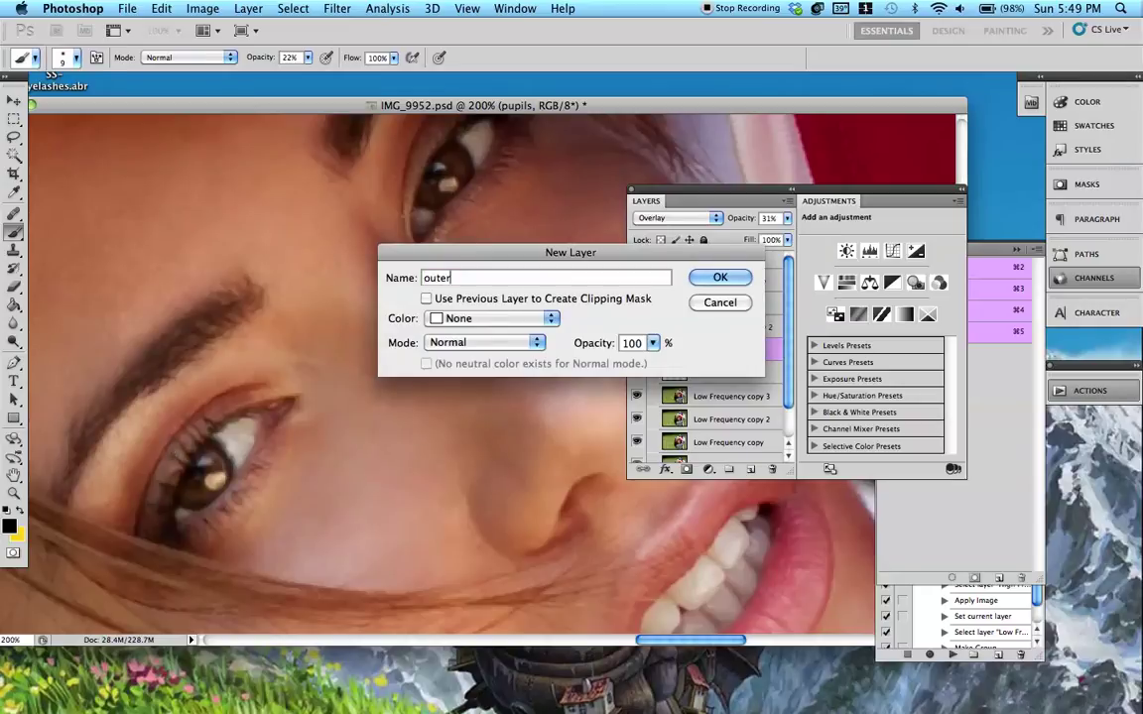
text( pupil)
key(Return)
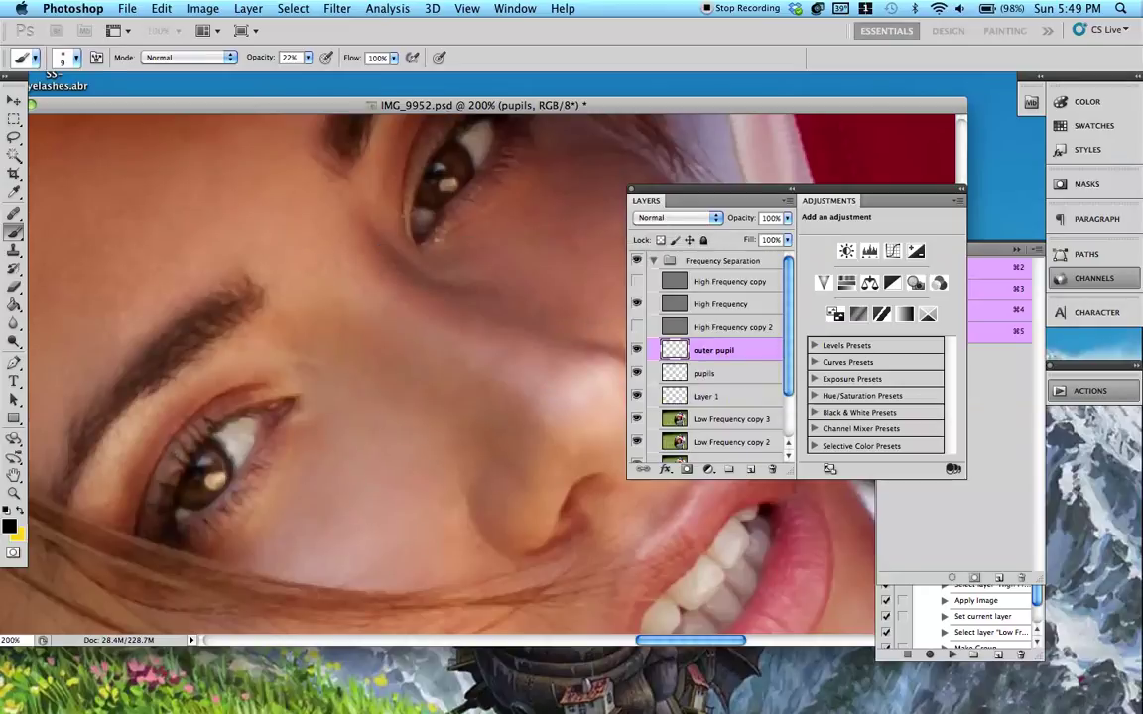
click(685, 218)
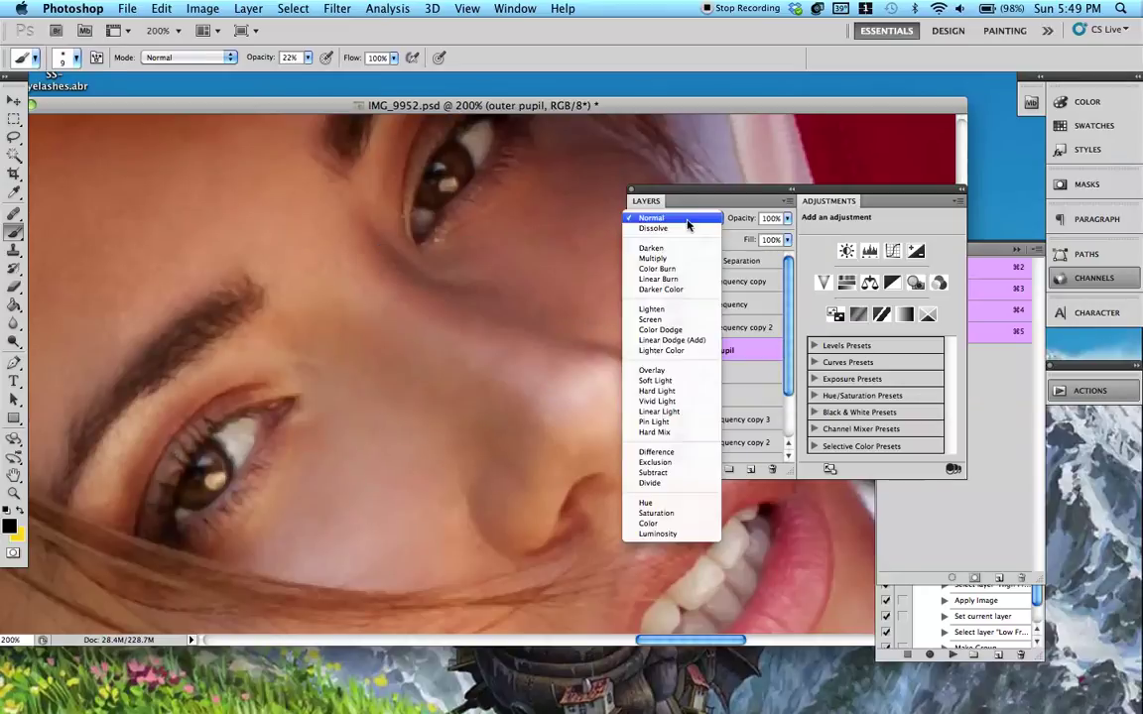
click(655, 381)
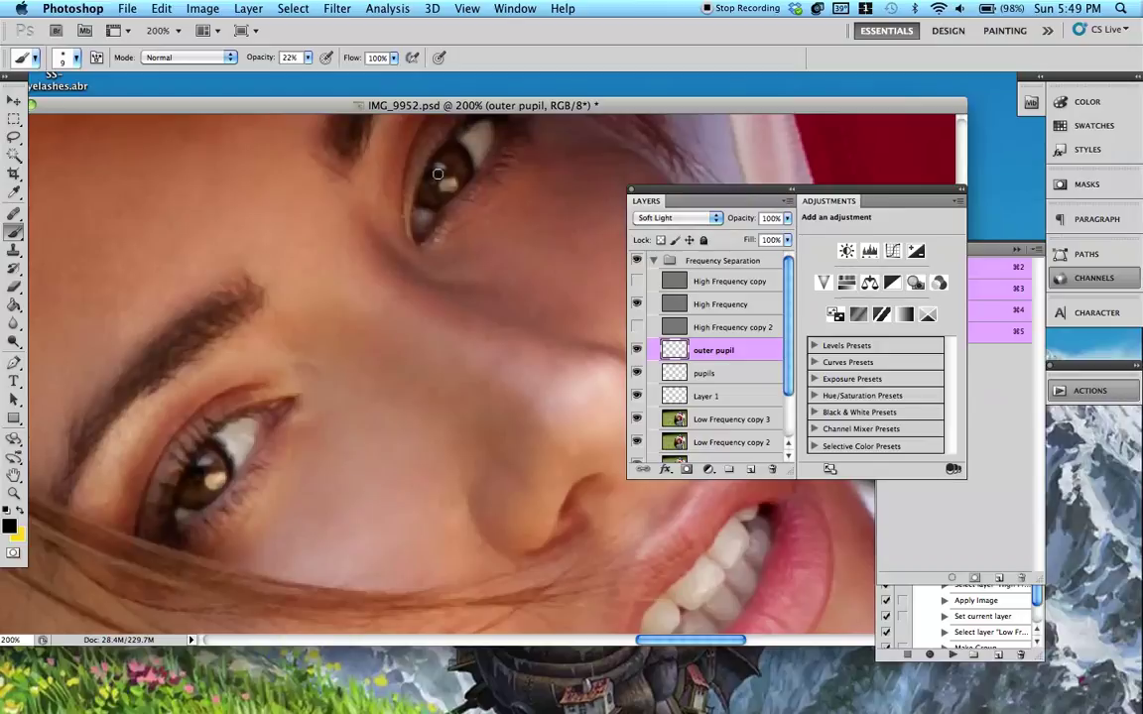
Darken the outer rims of both irises with a soft 9 px black brush at 22% opacity and compare with the layer hidden
mouse_move(394, 239)
mouse_down()
mouse_move(375, 319)
mouse_move(378, 303)
mouse_up()
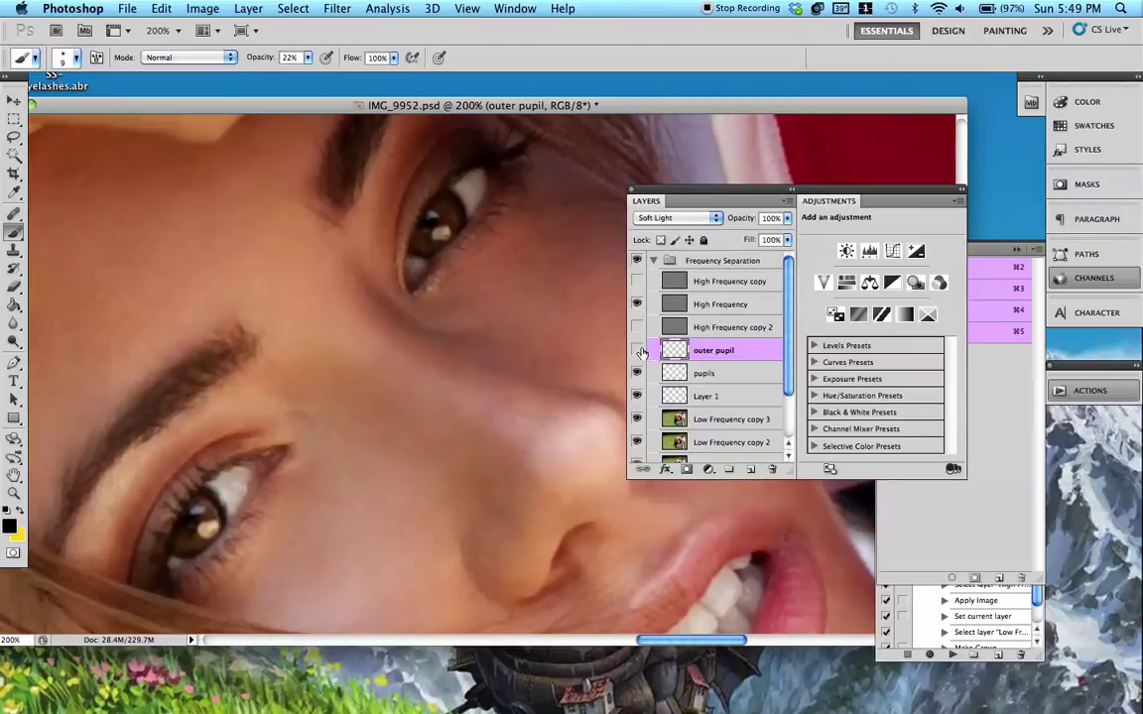
click(638, 351)
click(68, 59)
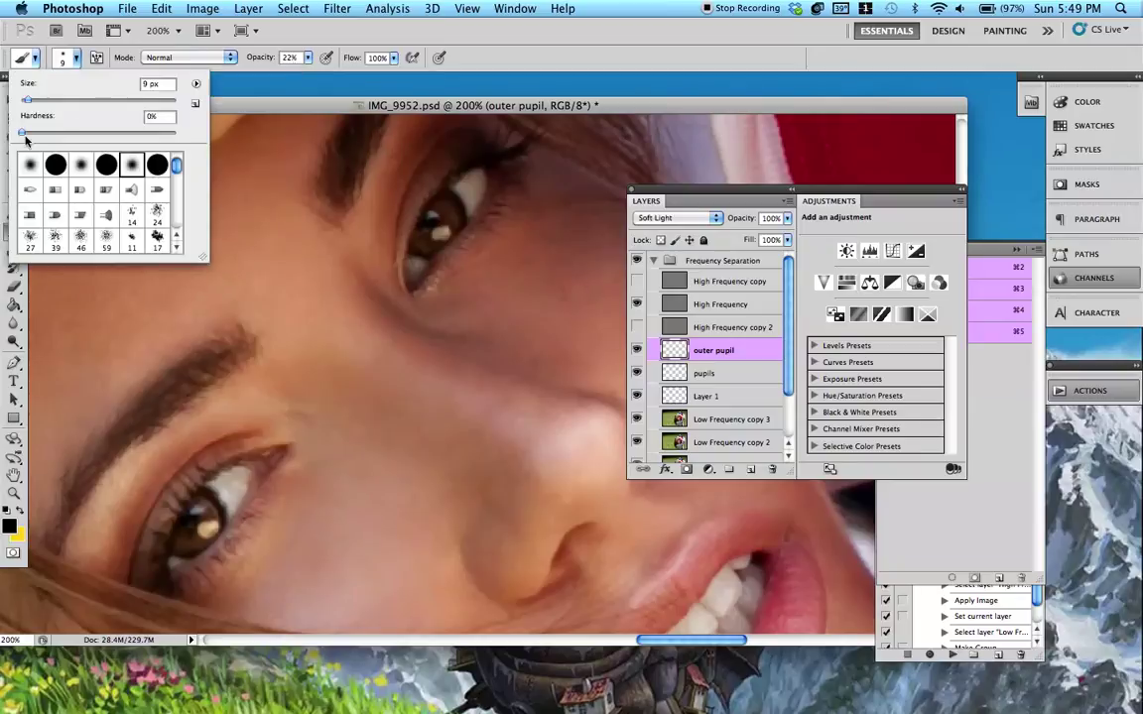
click(275, 106)
Lower the opacity of the outer pupil layer to 50%, comparing the eyes with the layer hidden and shown
drag(735, 219, 698, 221)
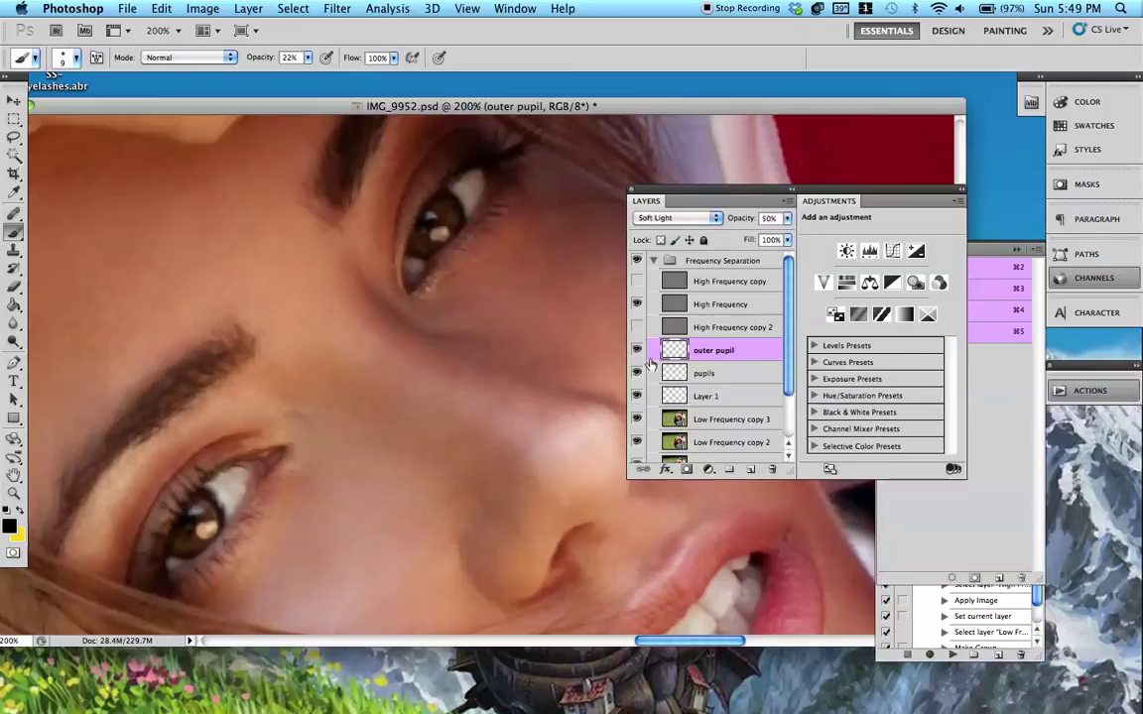
click(637, 351)
click(637, 350)
key(super+minus)
key(super+minus)
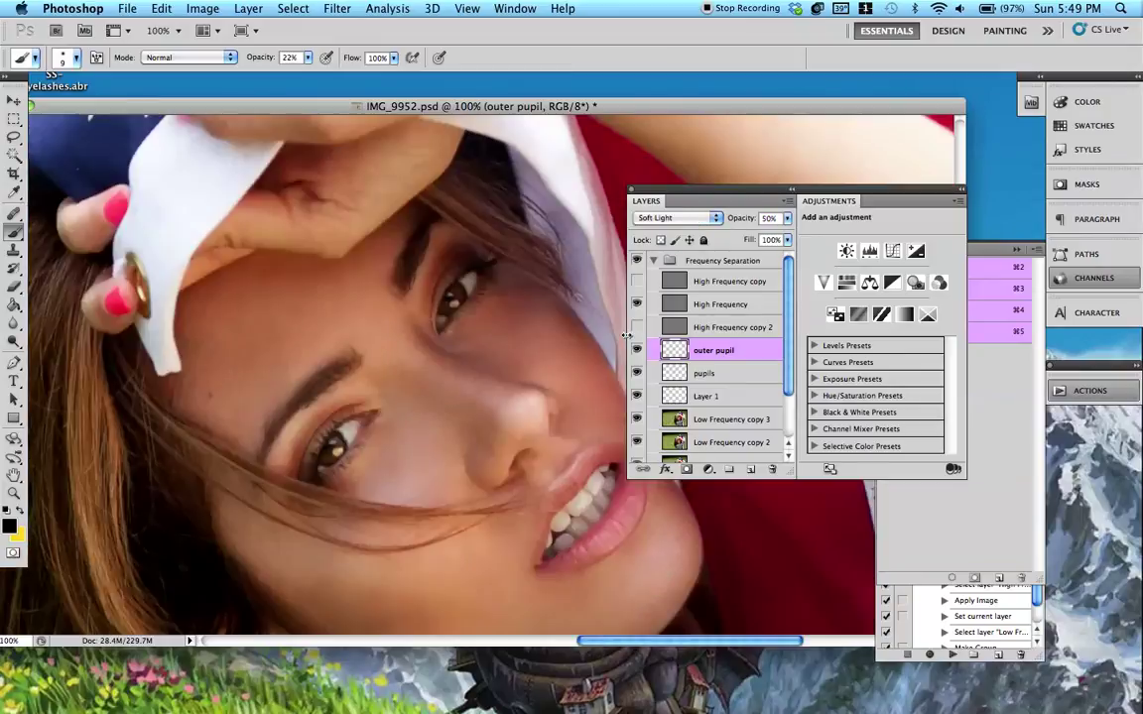
key(super+plus)
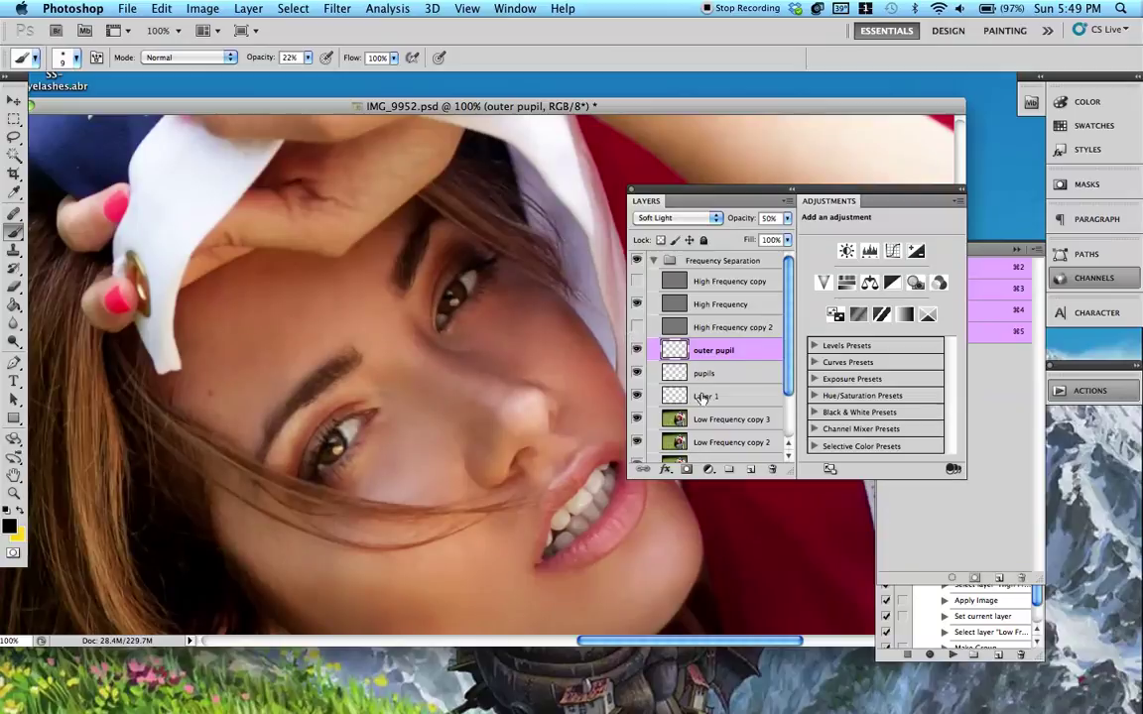
Group the outer pupil, pupils and Layer 1 layers and compare the portrait with the group hidden and shown
shift+click(702, 397)
key(super+g)
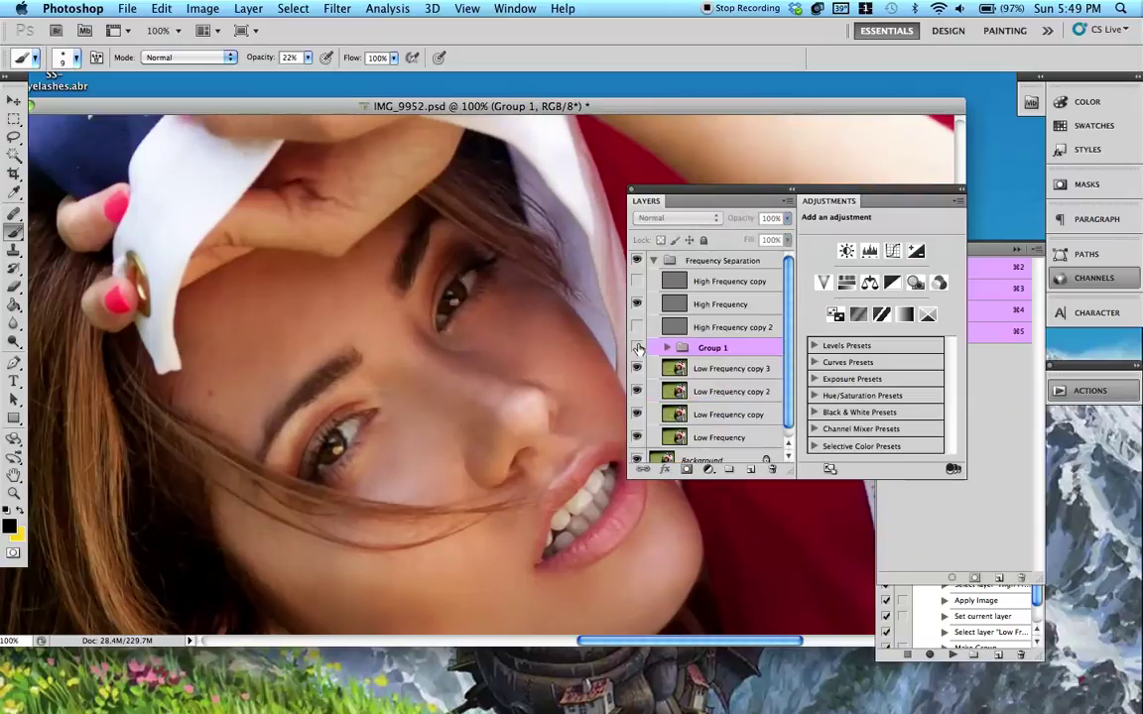
key(super+minus)
key(super+minus)
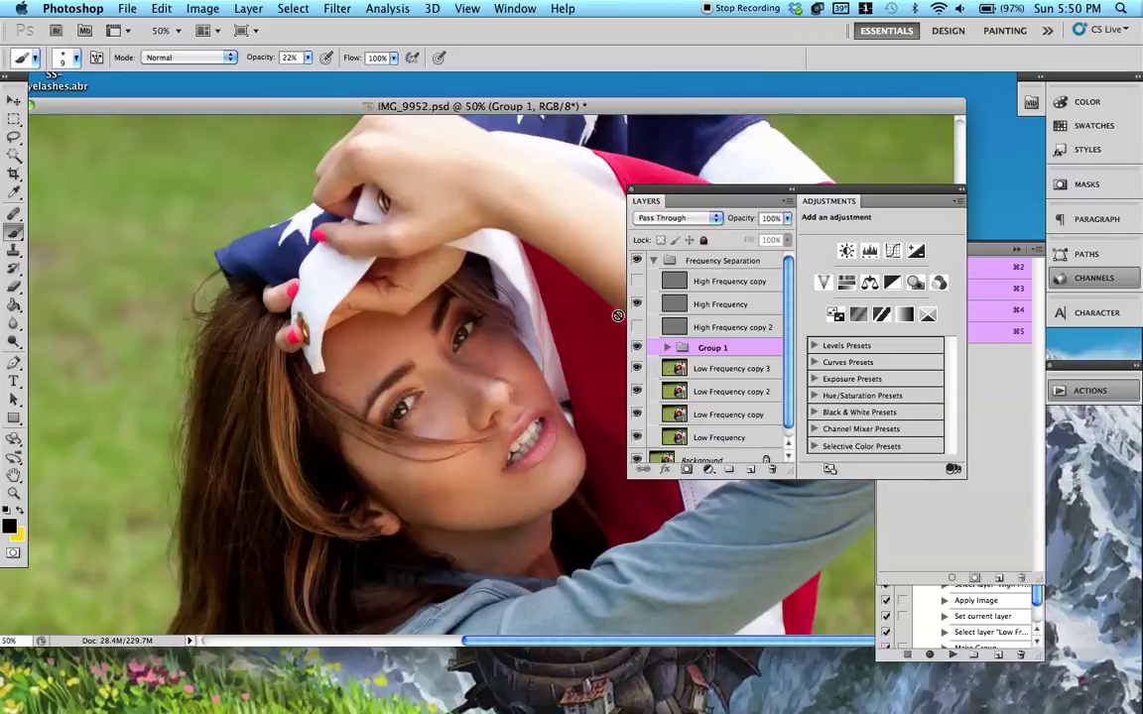
Expand the eye layer group and add a new layer with the default name above outer pupil inside it
key(super+plus)
key(super+plus)
key(super+plus)
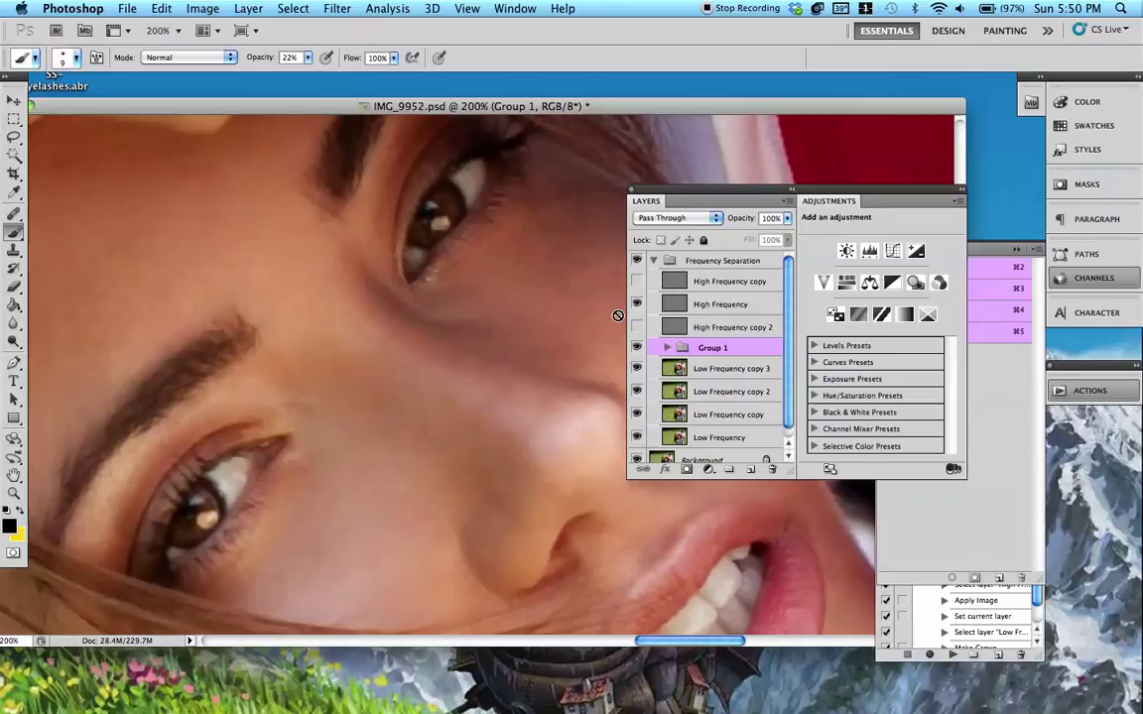
click(667, 348)
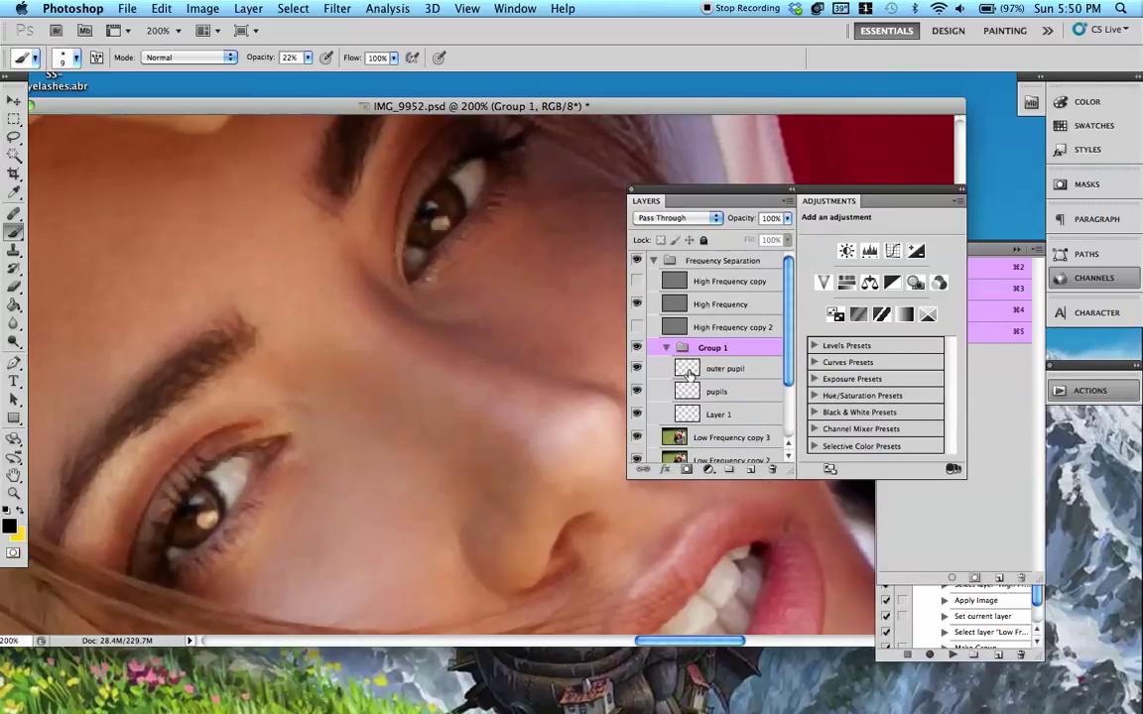
click(678, 368)
key(super+shift+n)
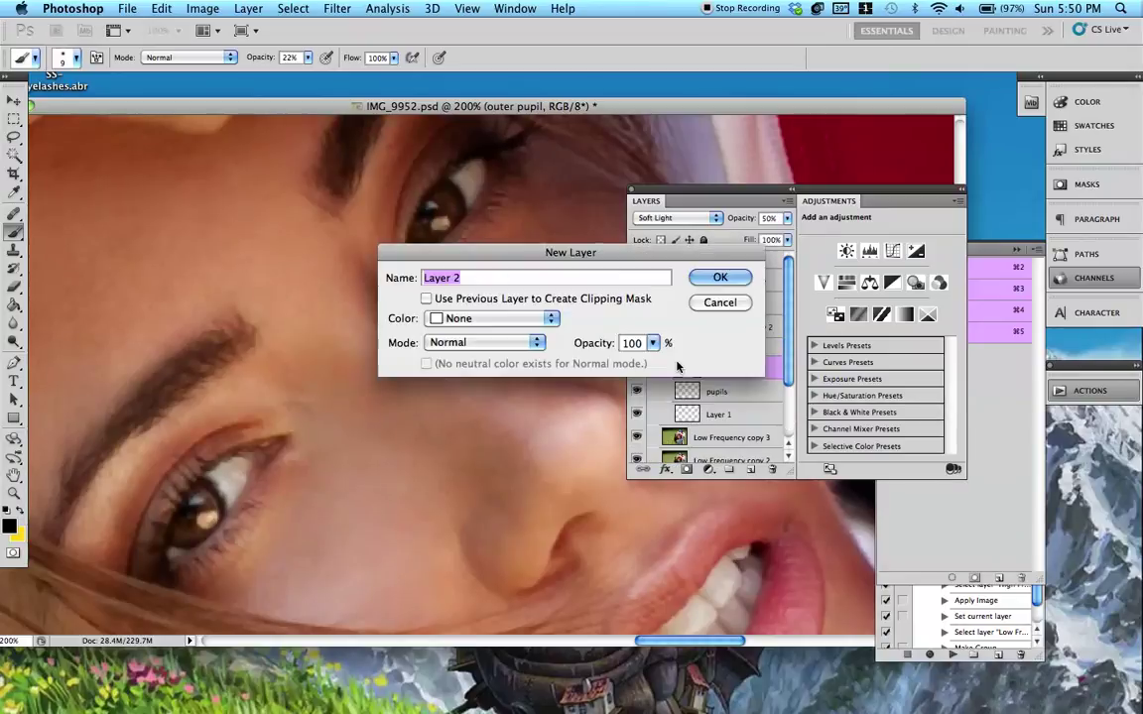
key(Return)
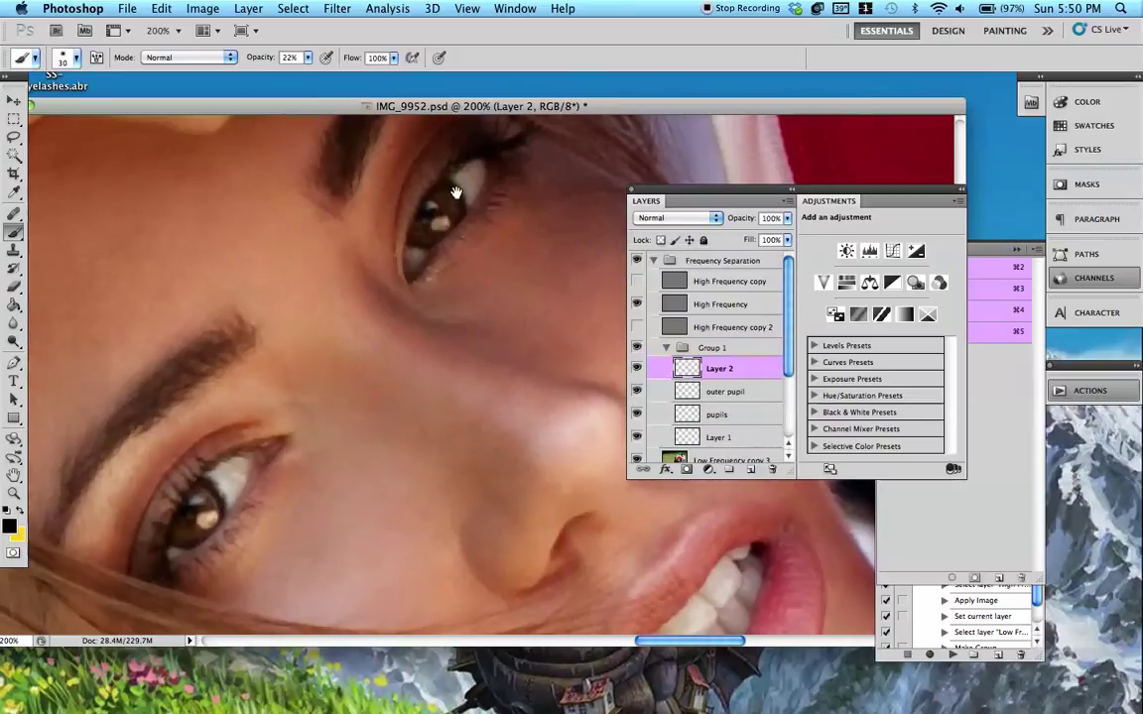
scroll(433, 198, up, 2)
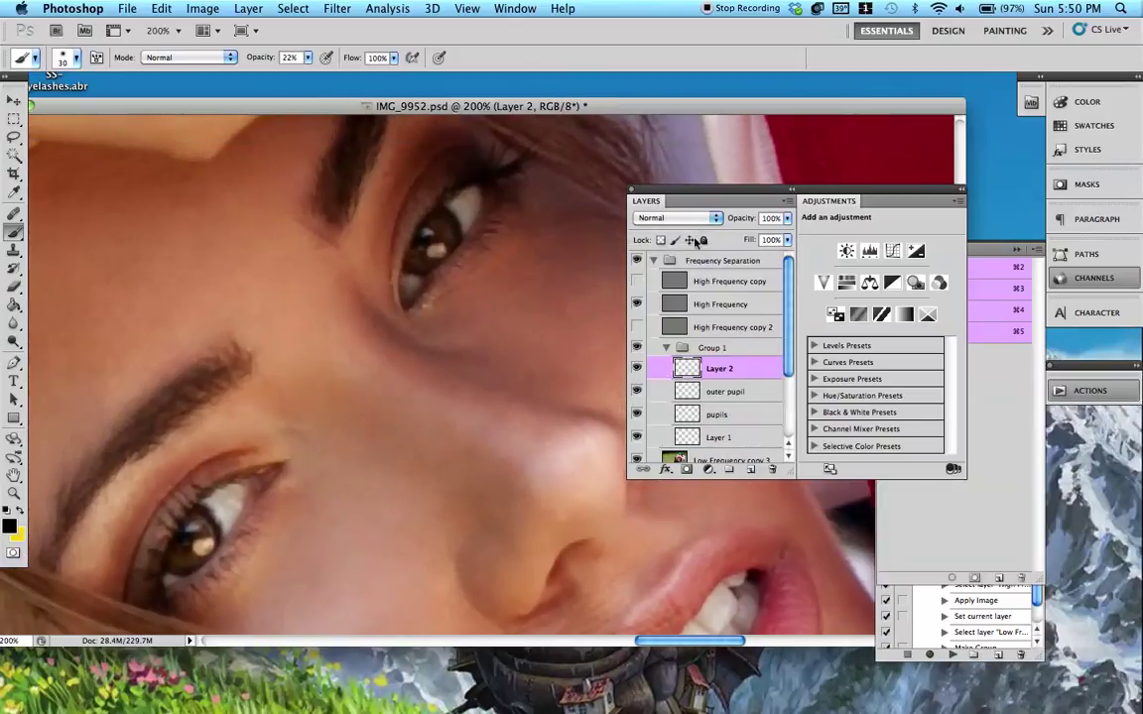
Set Layer 2 to Soft Light blending and darken around the eyes with a soft 30 px black brush at 22% opacity
click(678, 217)
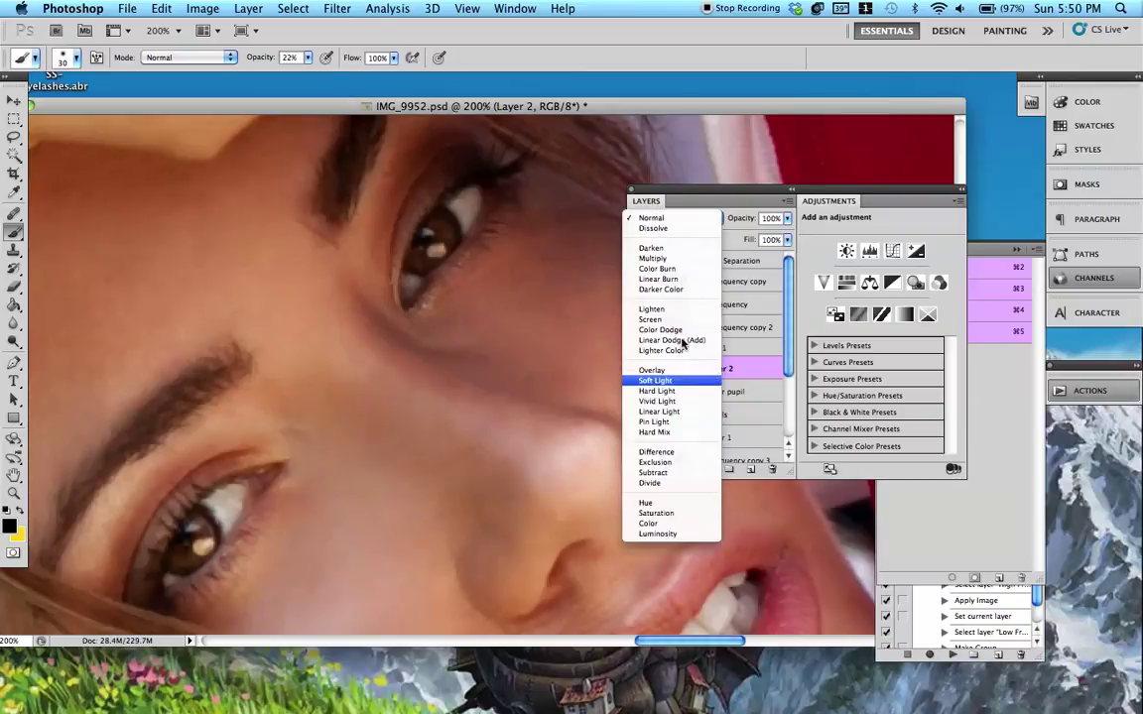
click(683, 381)
drag(476, 169, 433, 227)
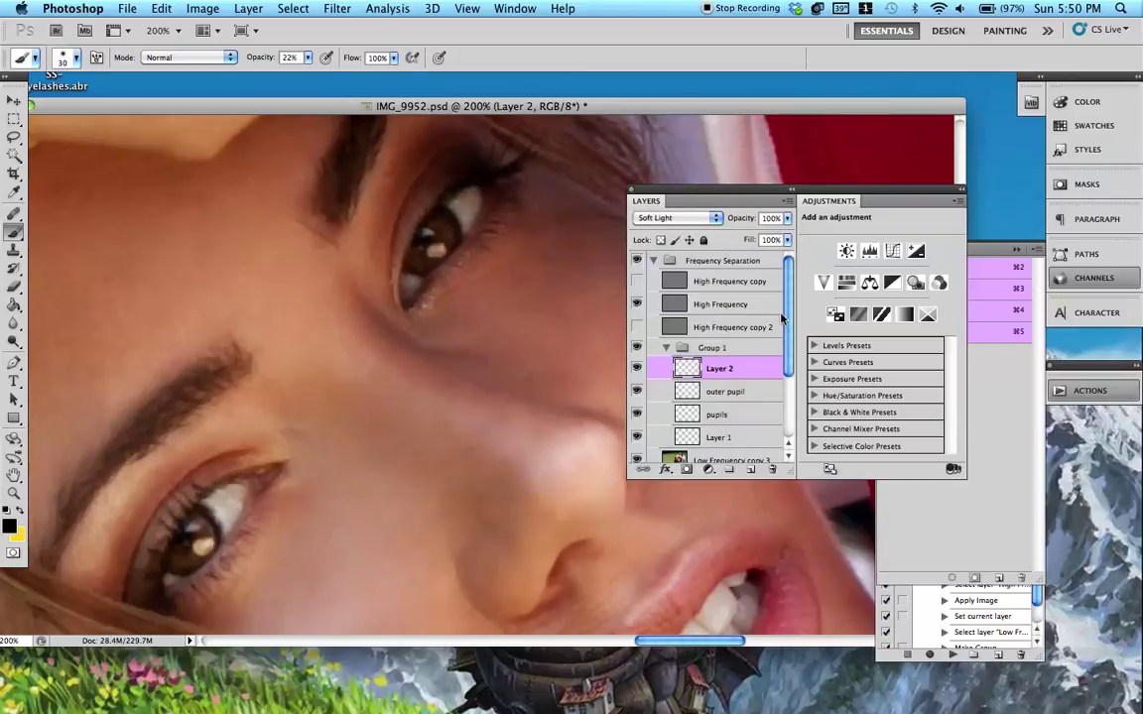
mouse_move(444, 146)
mouse_down()
mouse_move(415, 168)
mouse_move(458, 141)
mouse_move(457, 175)
mouse_up()
drag(261, 408, 380, 190)
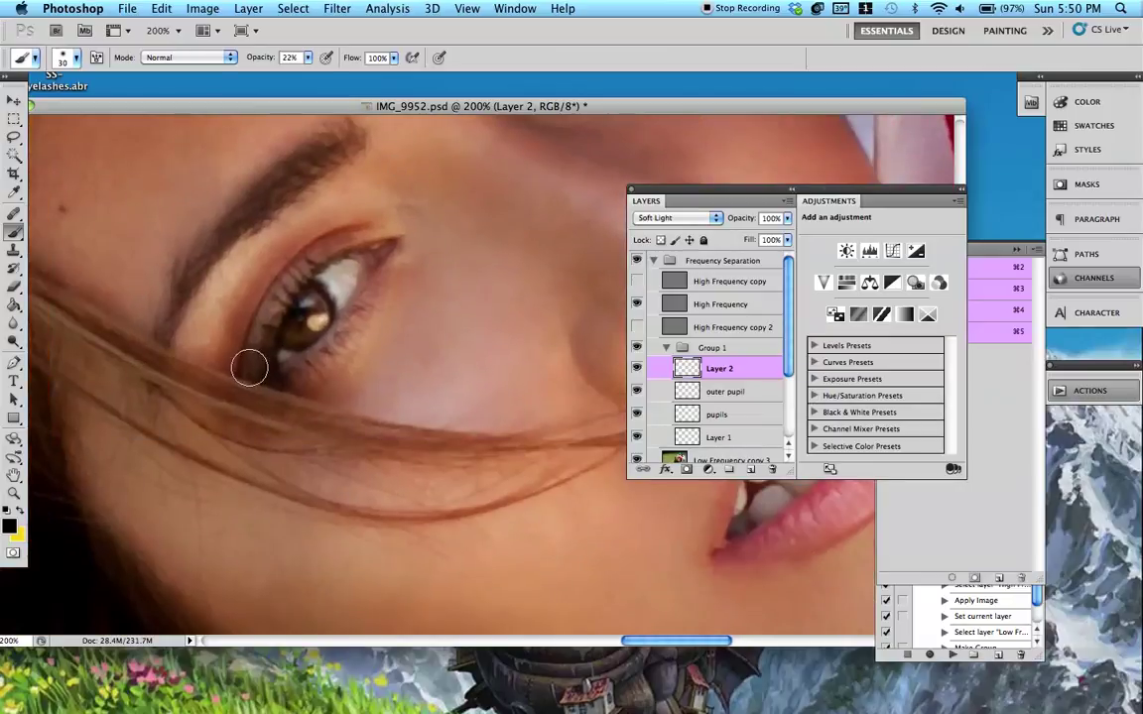
drag(249, 368, 298, 370)
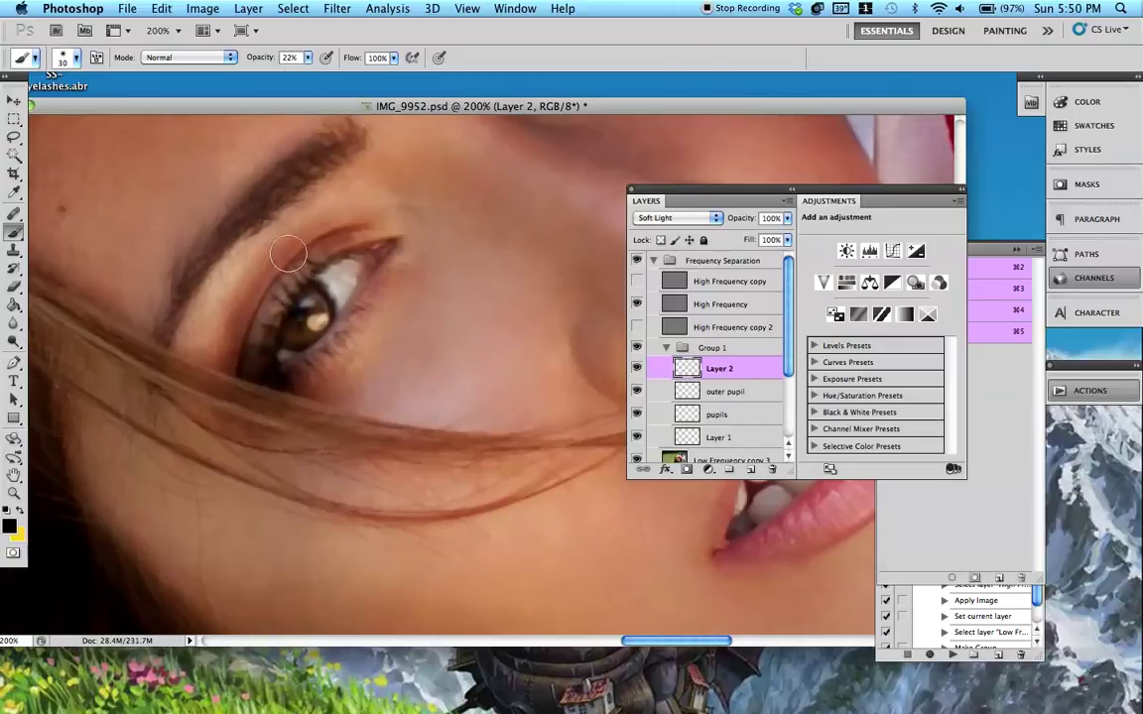
Enlarge the brush to 35 px, reset the colours to black and white, and continue shading around both eyes on Layer 2
key(bracketright)
key(x)
key(d)
key(x)
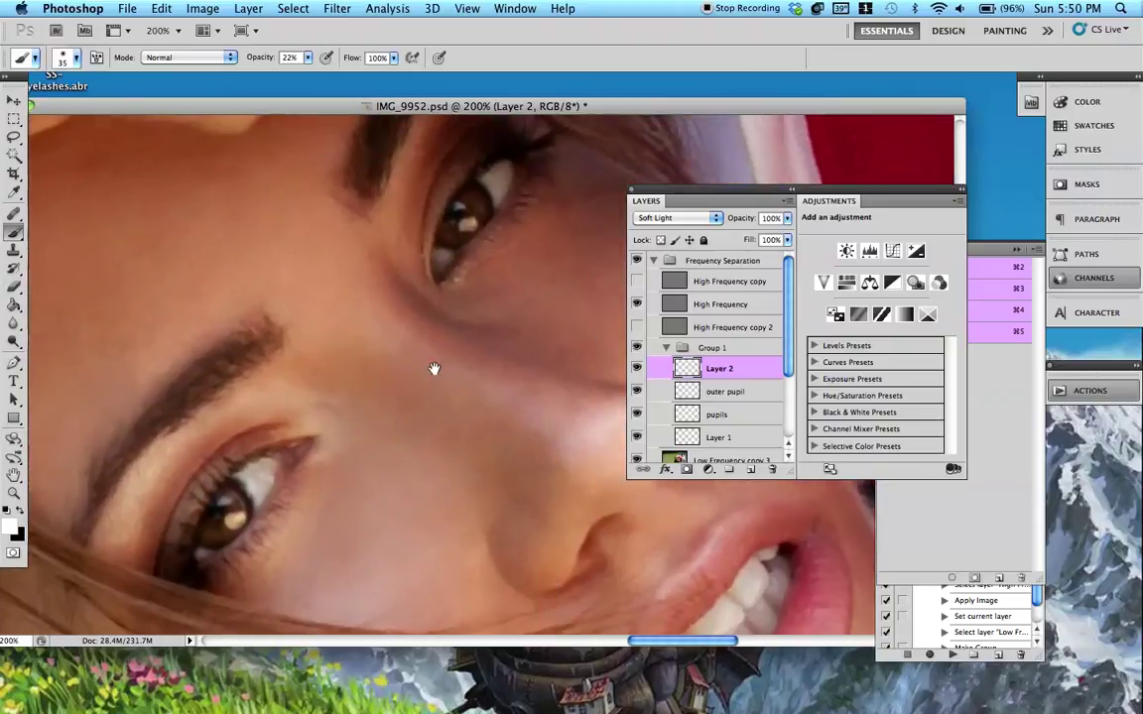
scroll(397, 238, up, 5)
scroll(396, 238, right, 3)
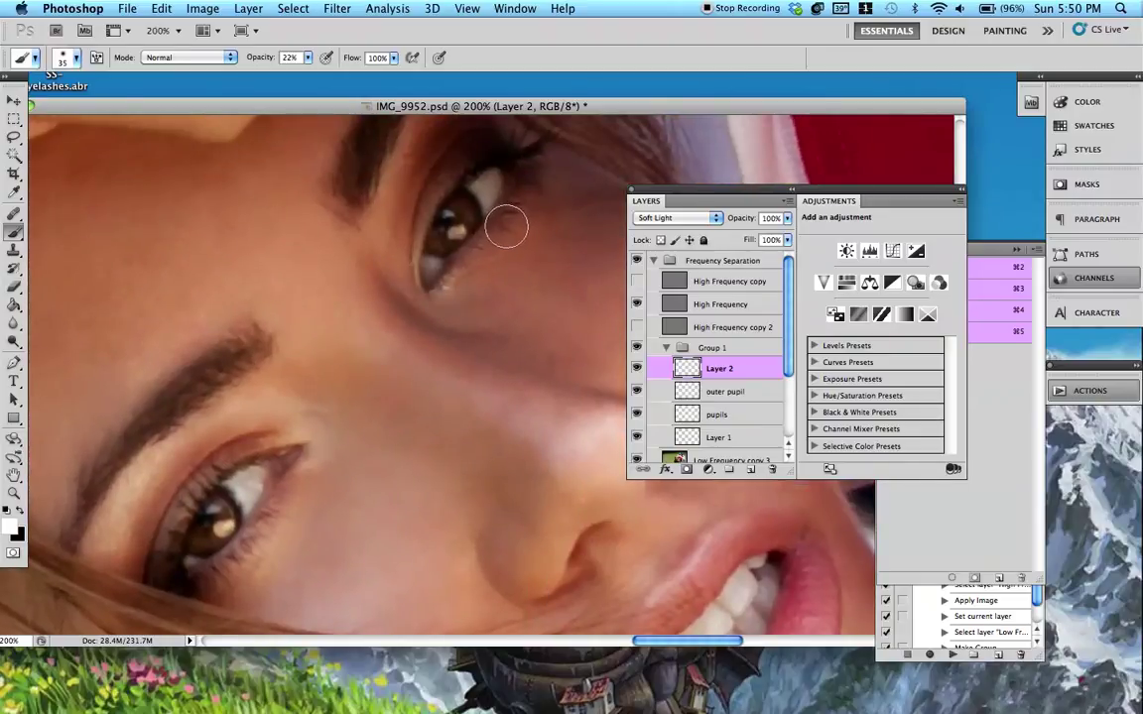
key(x)
scroll(407, 193, up, 4)
scroll(407, 193, right, 1)
key(x)
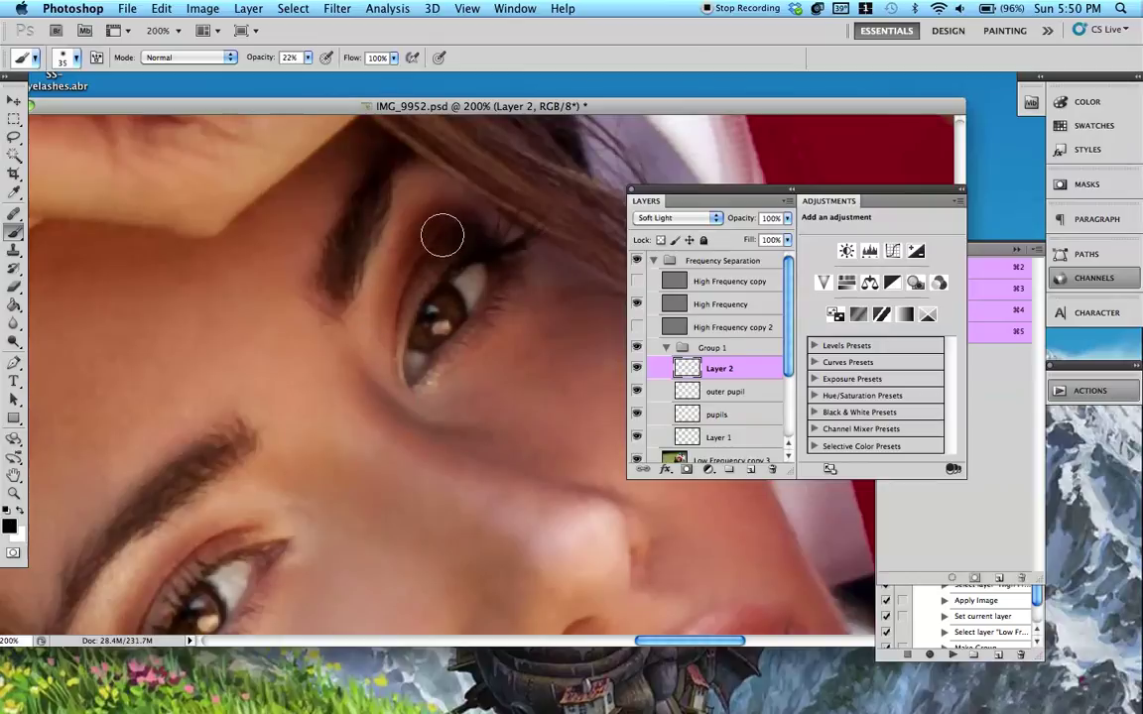
key(x)
drag(365, 446, 508, 171)
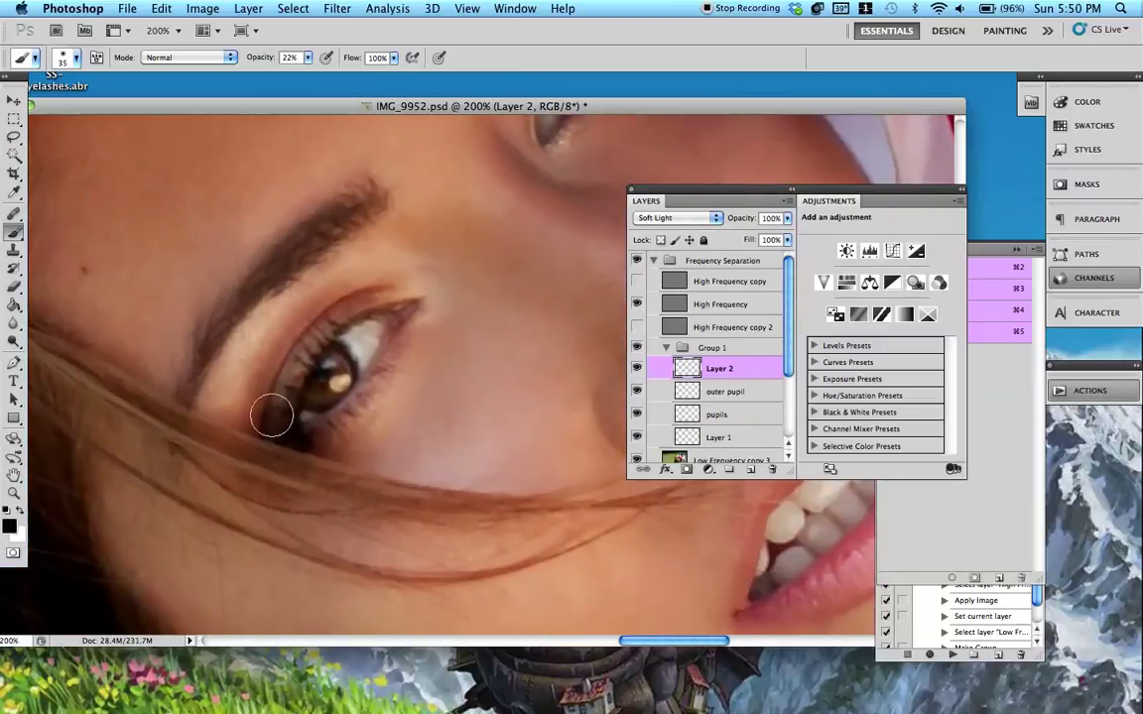
Compare the eye shading with Layer 2 hidden, then lower that layer's opacity to 53%
click(638, 368)
key(super+minus)
key(super+minus)
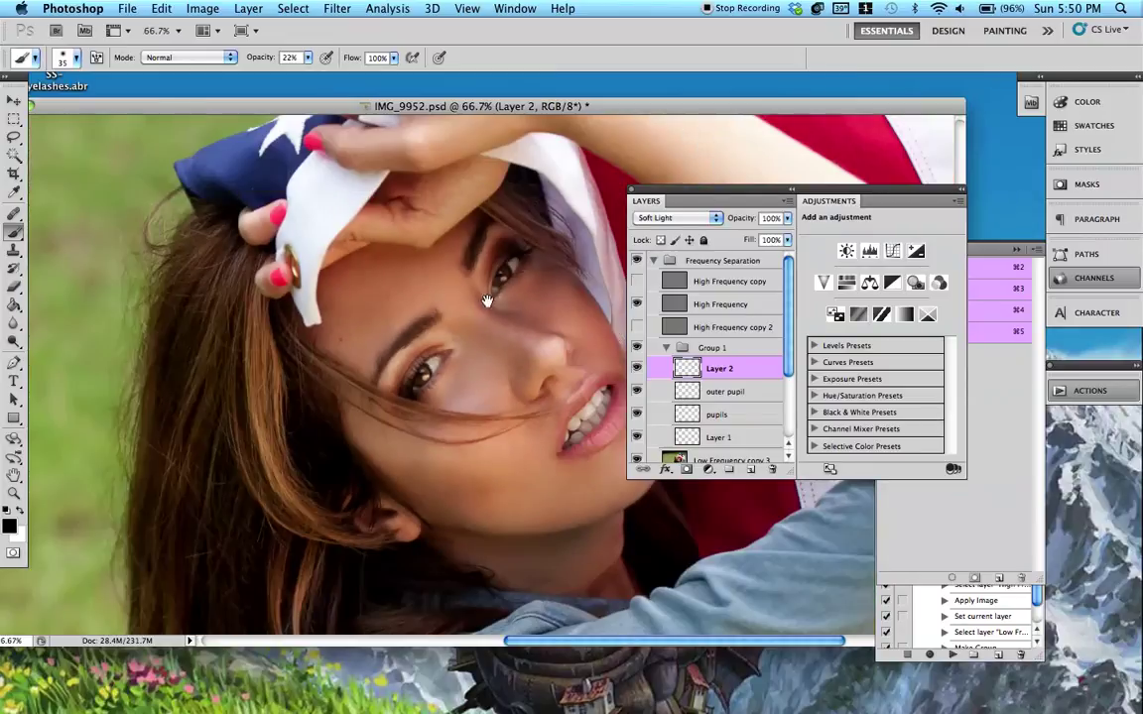
drag(488, 301, 423, 322)
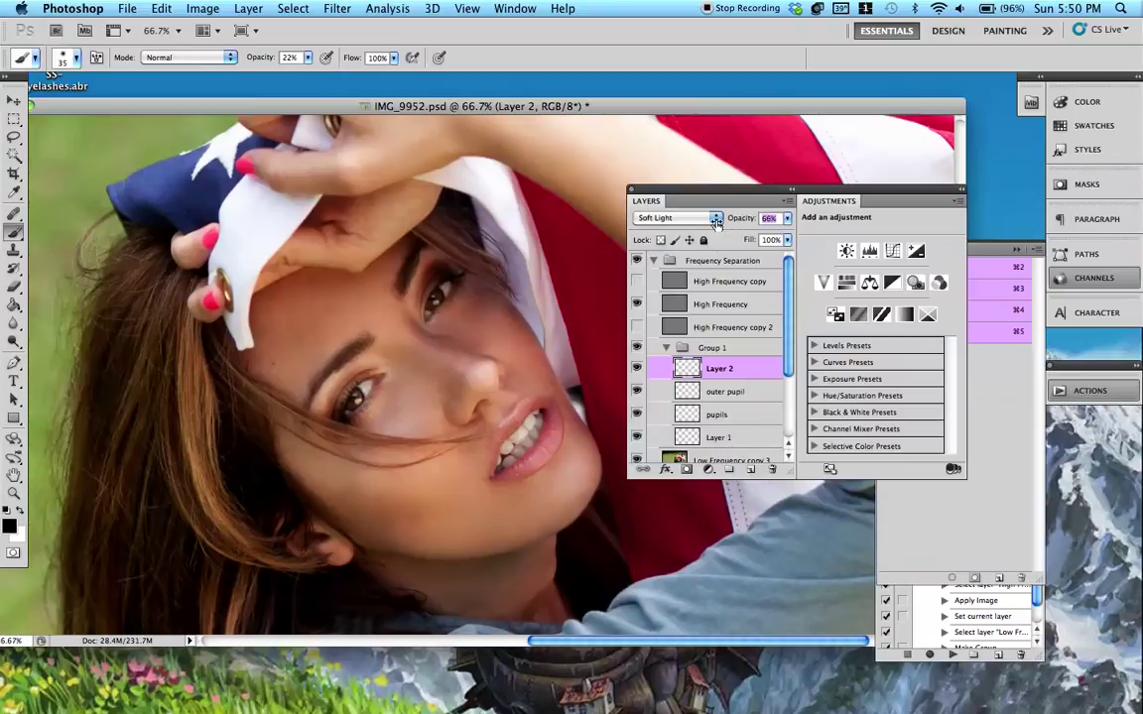
drag(717, 223, 704, 224)
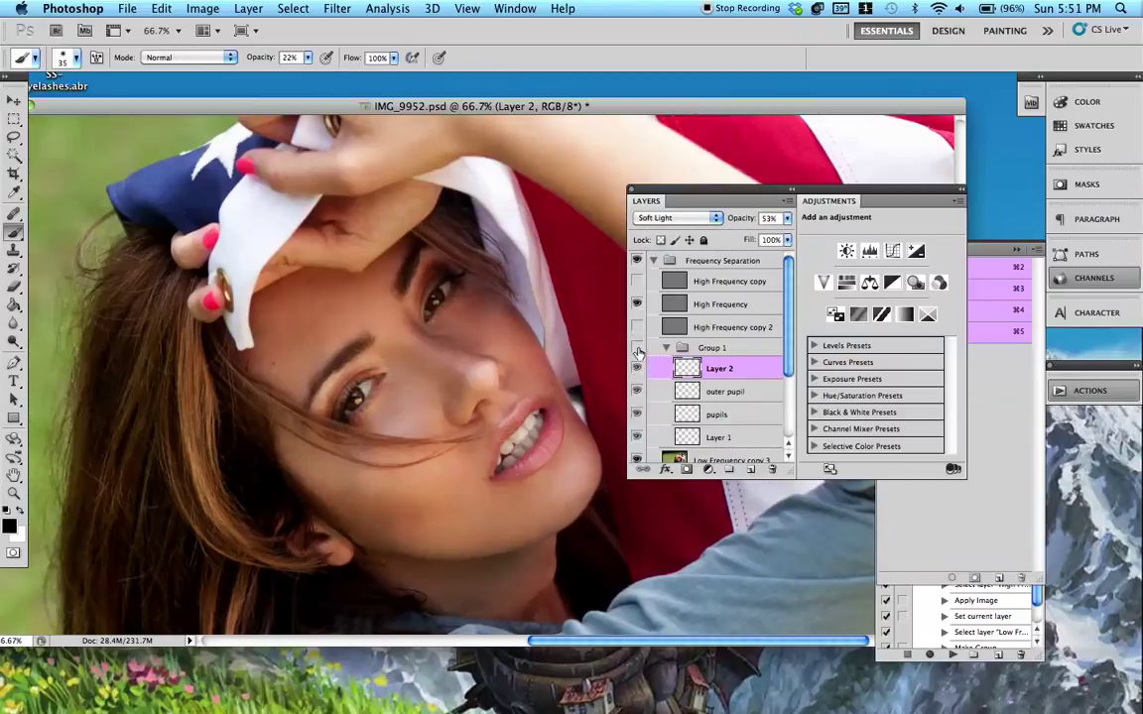
Compare the portrait with Group 1 hidden and shown, and examine the eyes at several magnifications
key(super+minus)
key(super+minus)
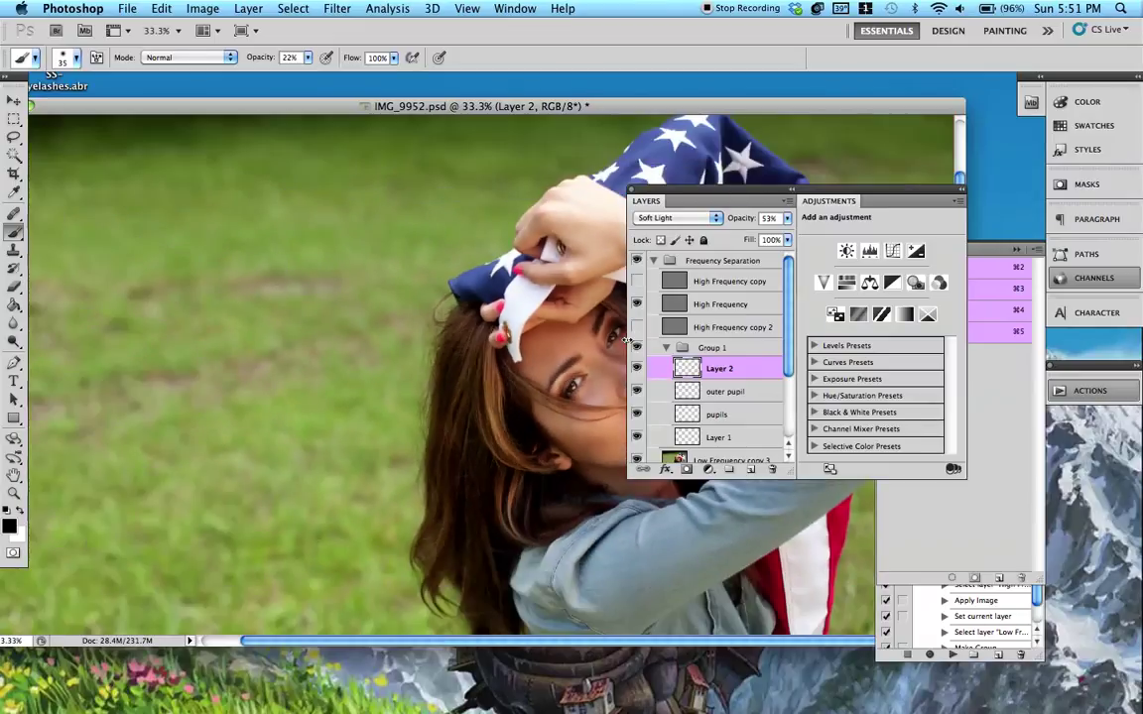
drag(637, 110, 387, 137)
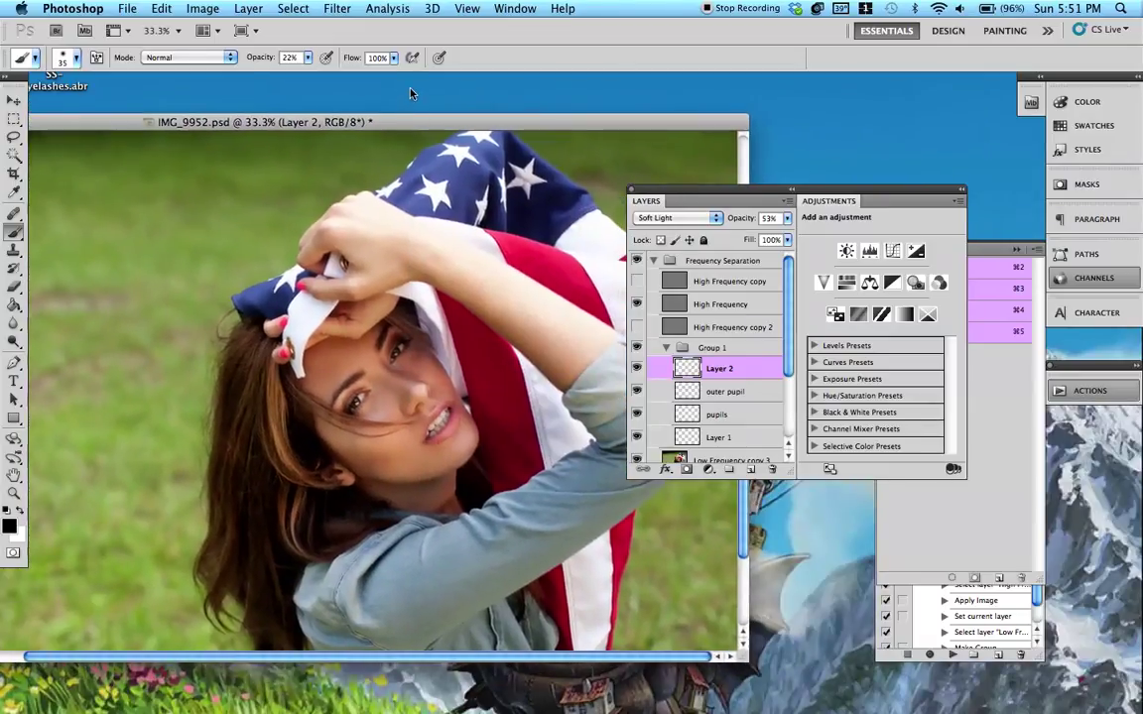
key(super+plus)
key(super+plus)
drag(509, 329, 356, 297)
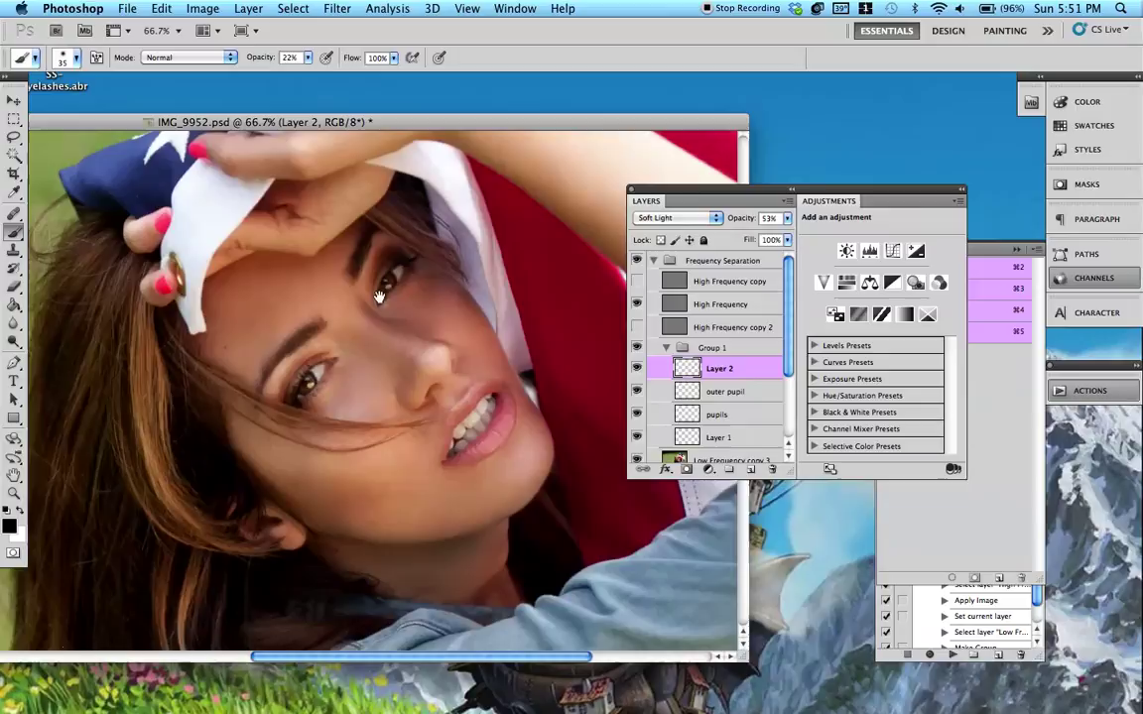
click(636, 348)
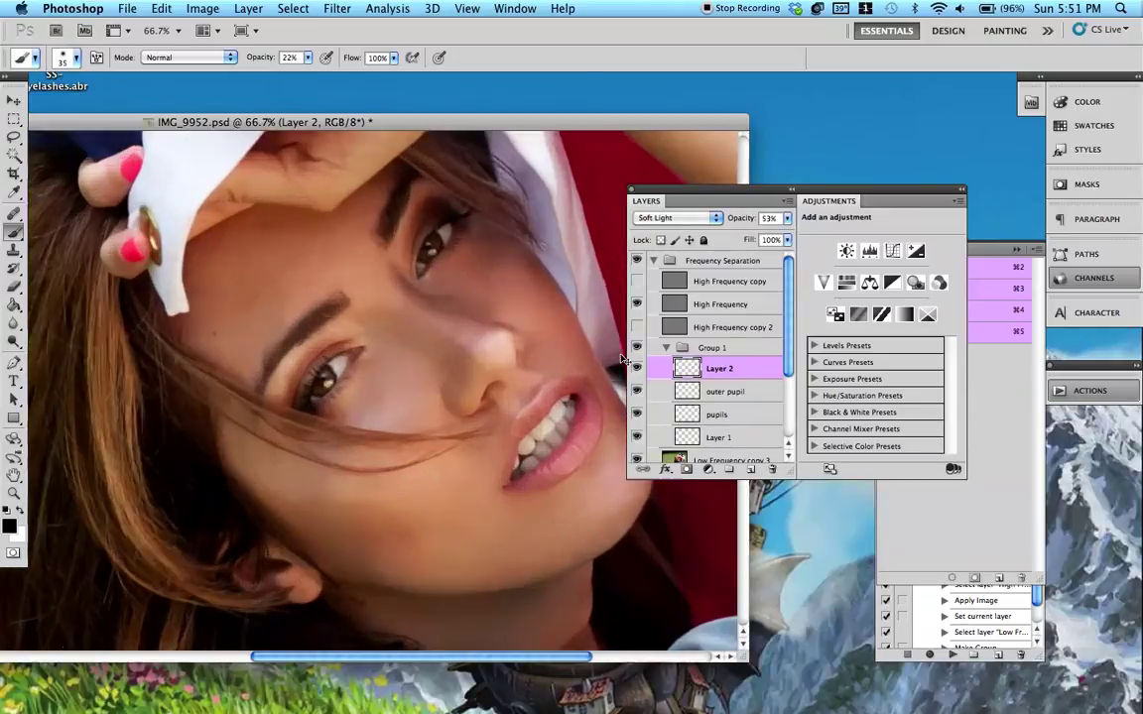
key(super+plus)
drag(430, 218, 392, 243)
key(super+plus)
drag(443, 273, 317, 383)
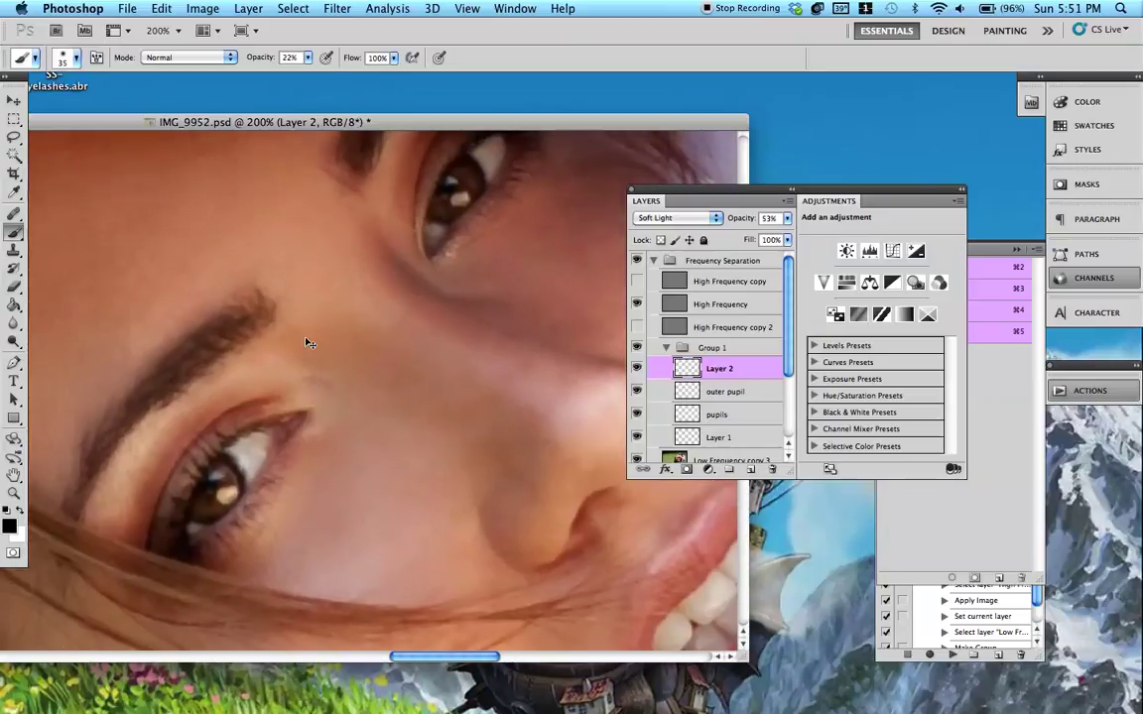
Add a new layer named eyelashes above Layer 2 in Group 1
key(super+minus)
key(super+shift+n)
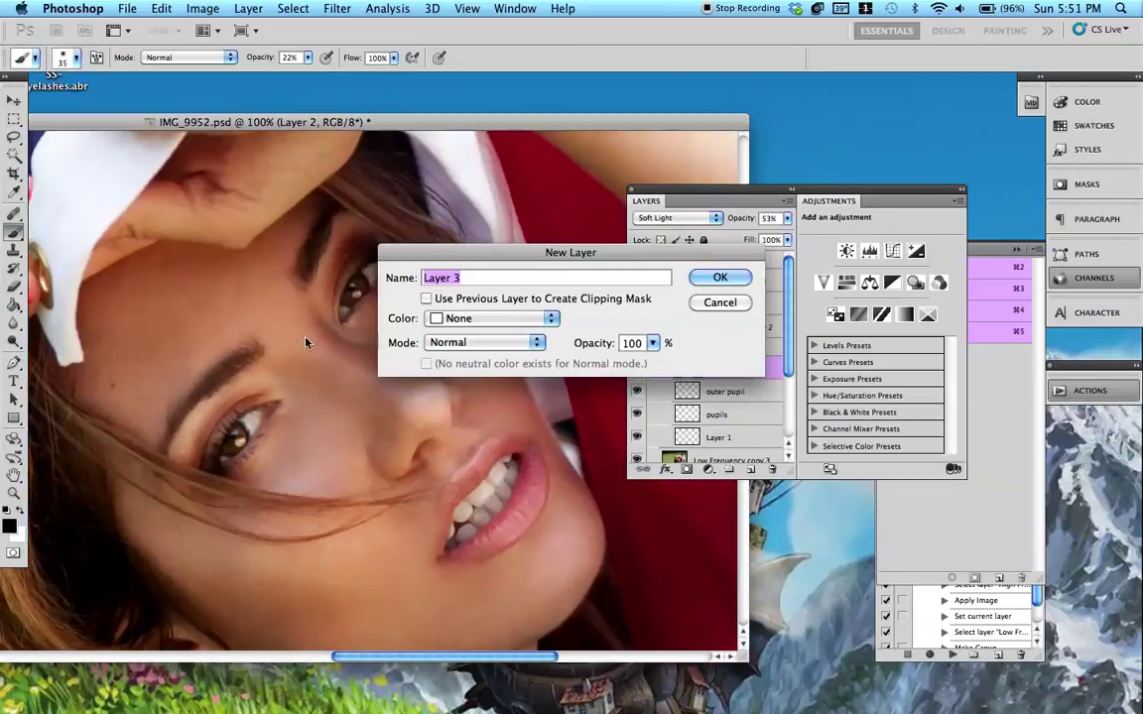
text(eyelashes)
key(Return)
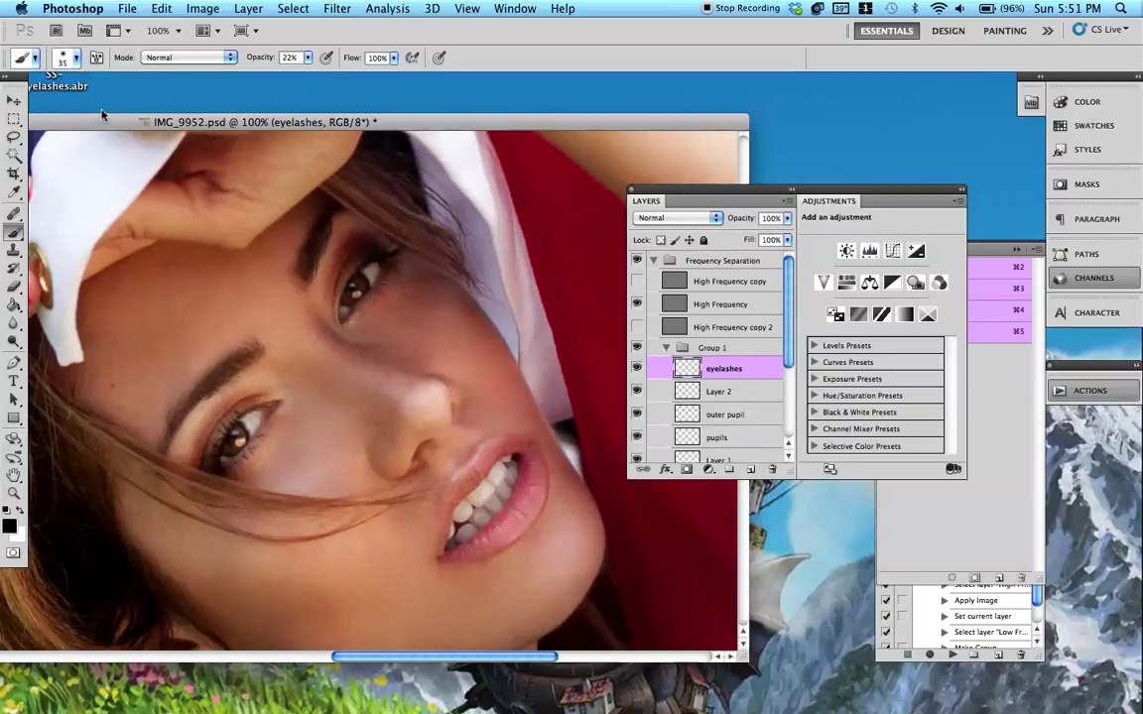
Choose the 488 px eyelash brush preset and reduce its size to 175 px to suit the lower eye
click(79, 61)
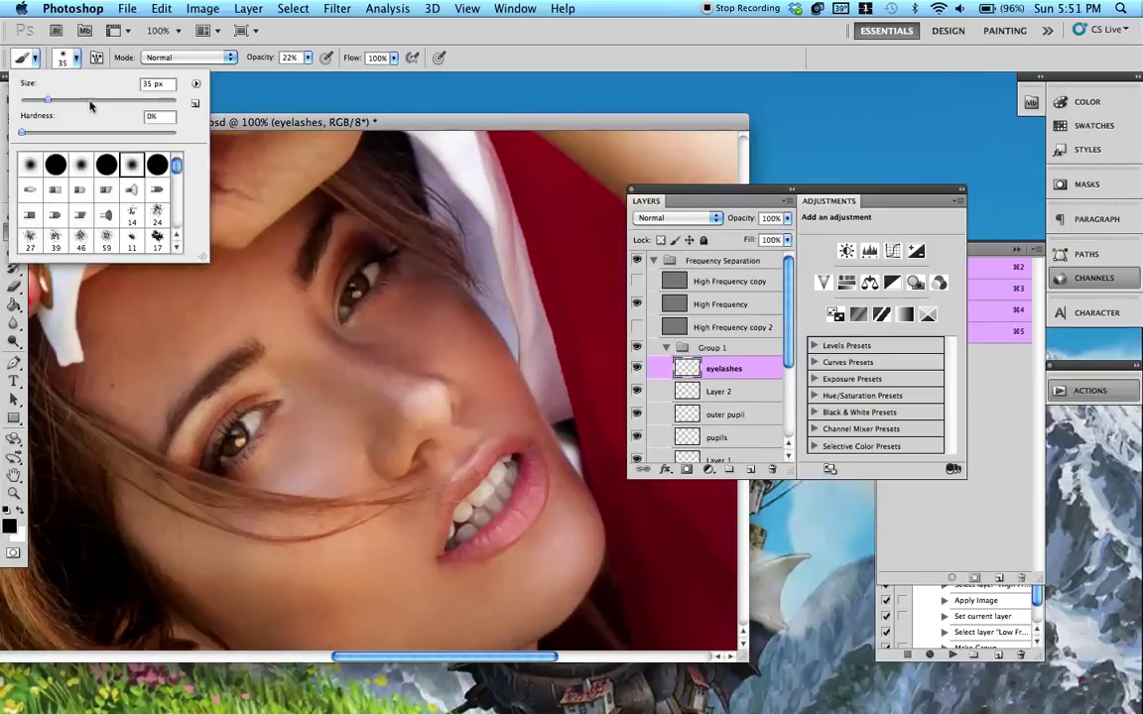
drag(176, 160, 178, 218)
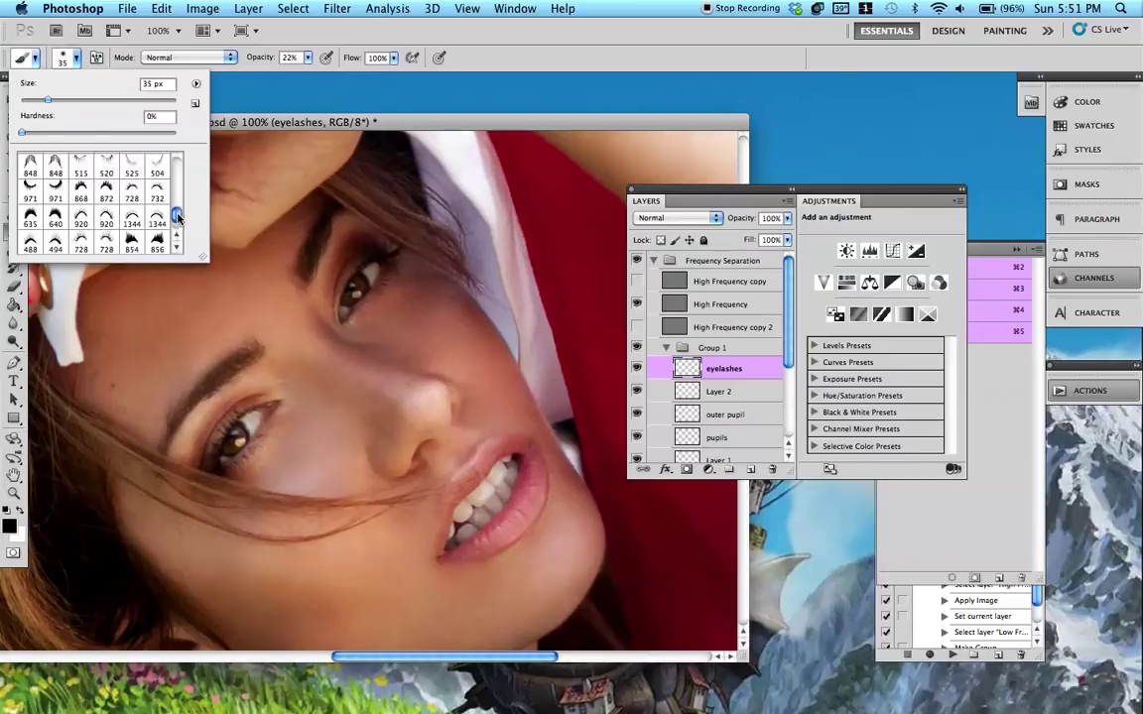
double_click(37, 234)
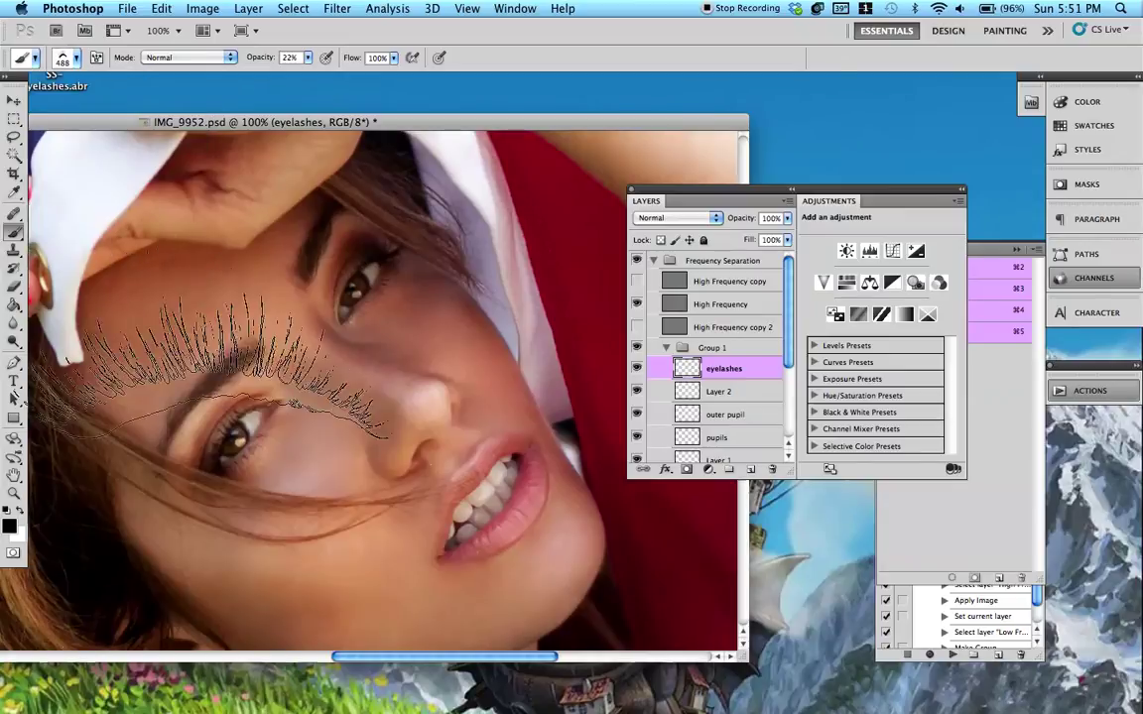
drag(345, 352, 454, 235)
key([)
key([)
key([)
key([)
key([)
key([)
key([)
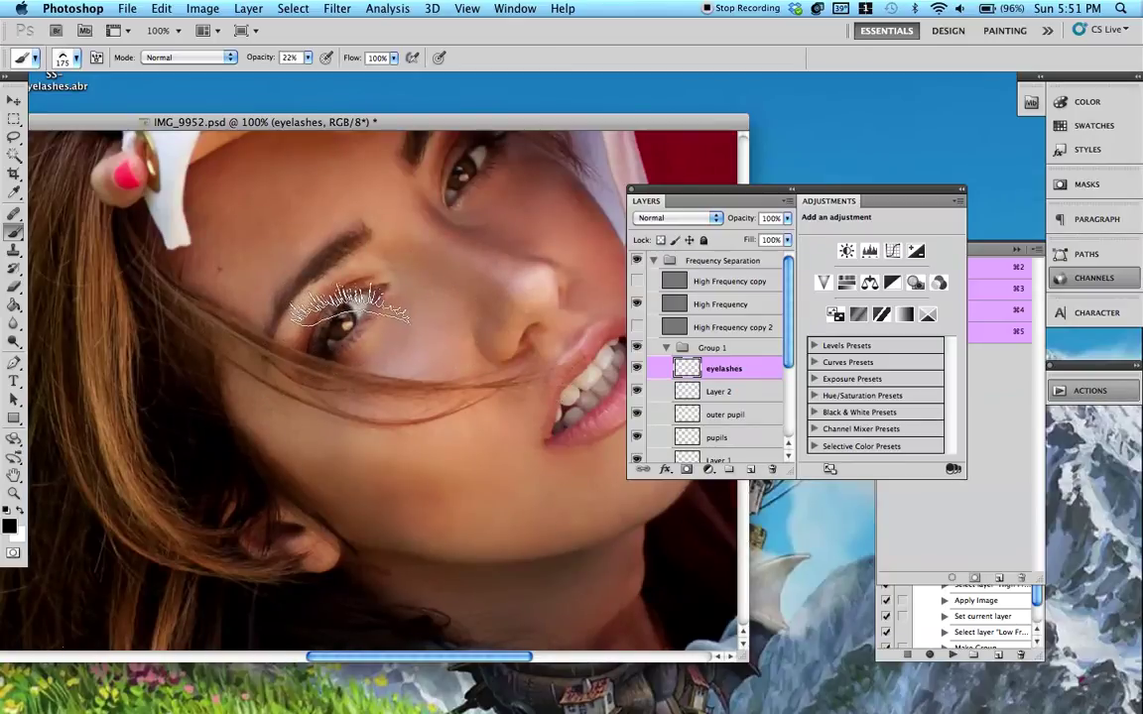
Set the brush opacity to 100% and stamp one set of black lashes beside the lower eye
click(71, 59)
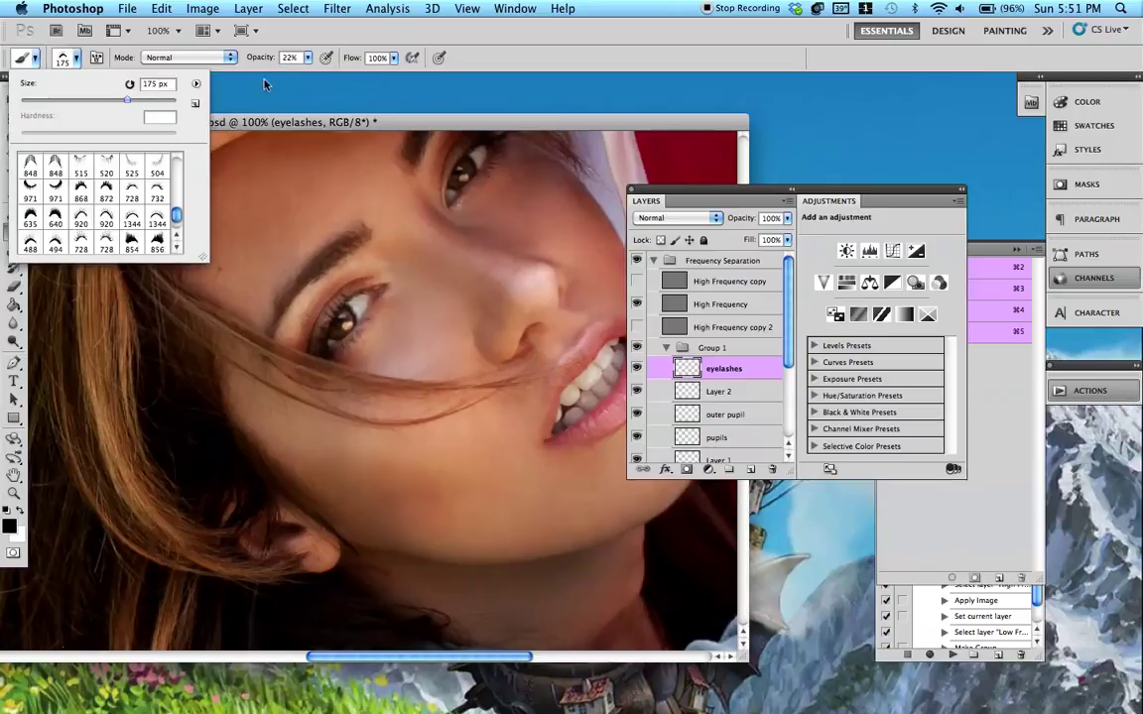
click(307, 57)
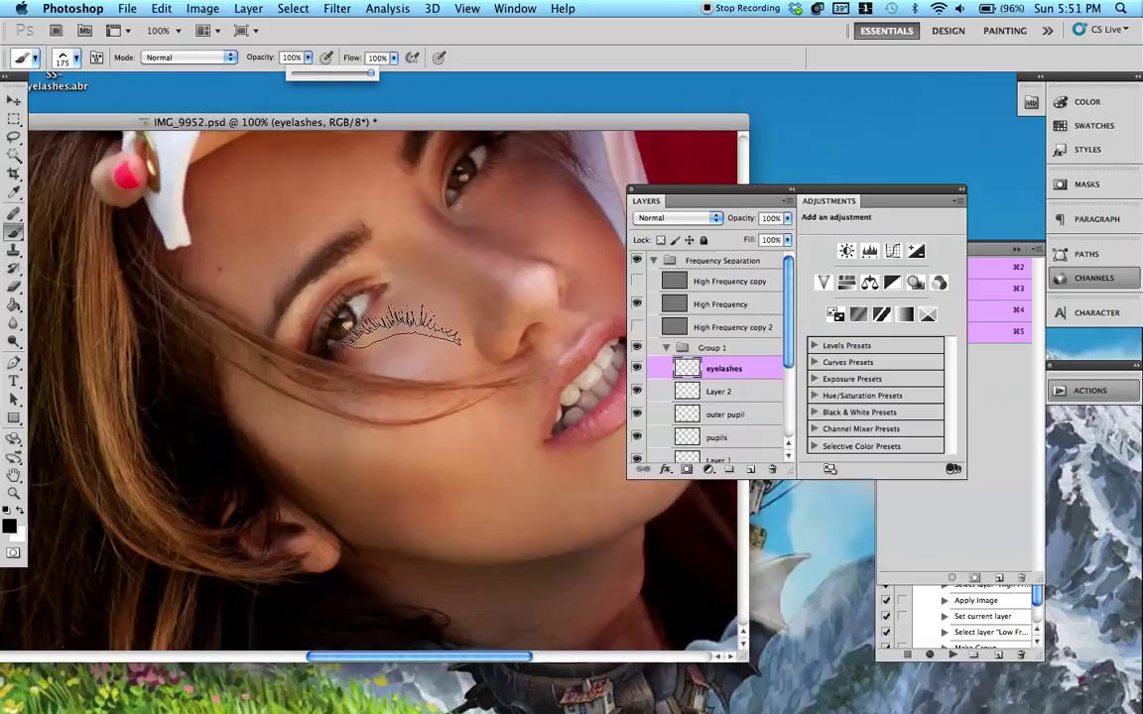
click(401, 322)
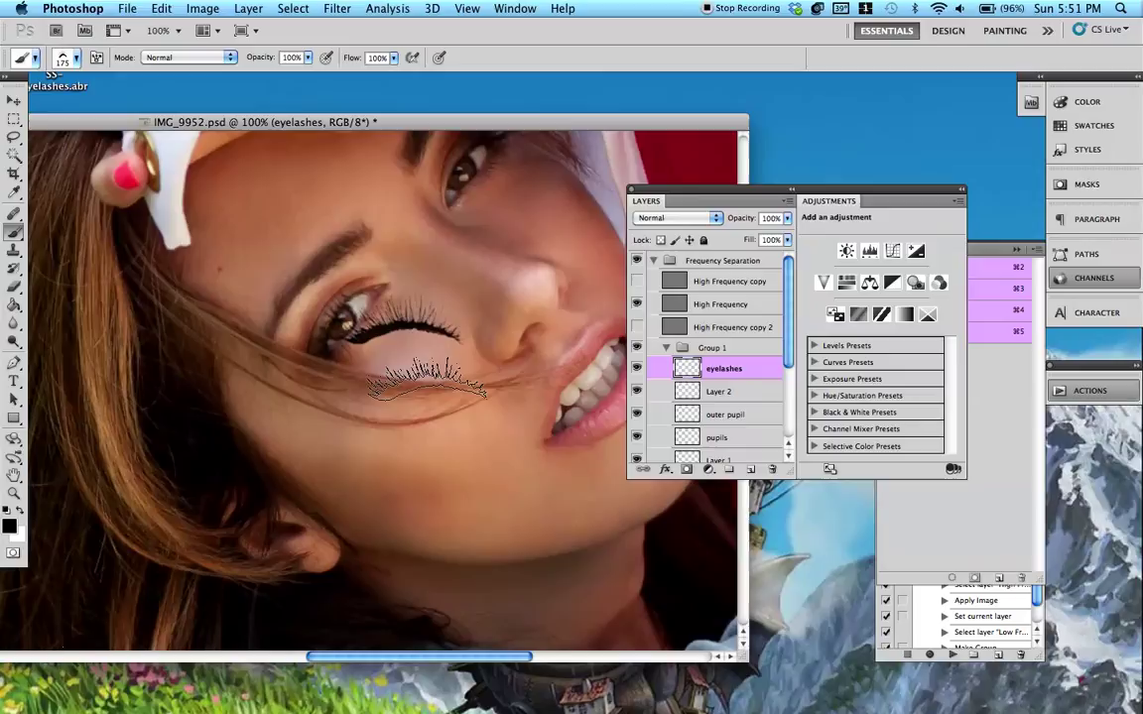
Fit the stamped lashes to the lower eye's upper lid by rotating them about -47° and warping them along its curve
key(super+t)
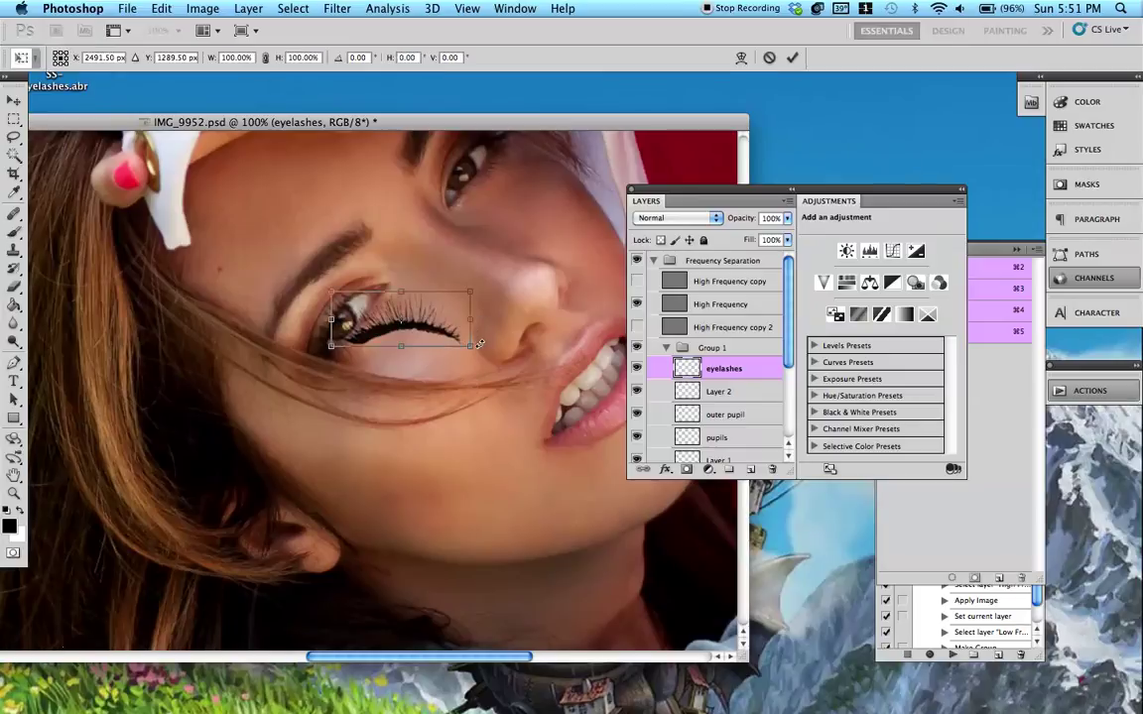
drag(482, 339, 373, 282)
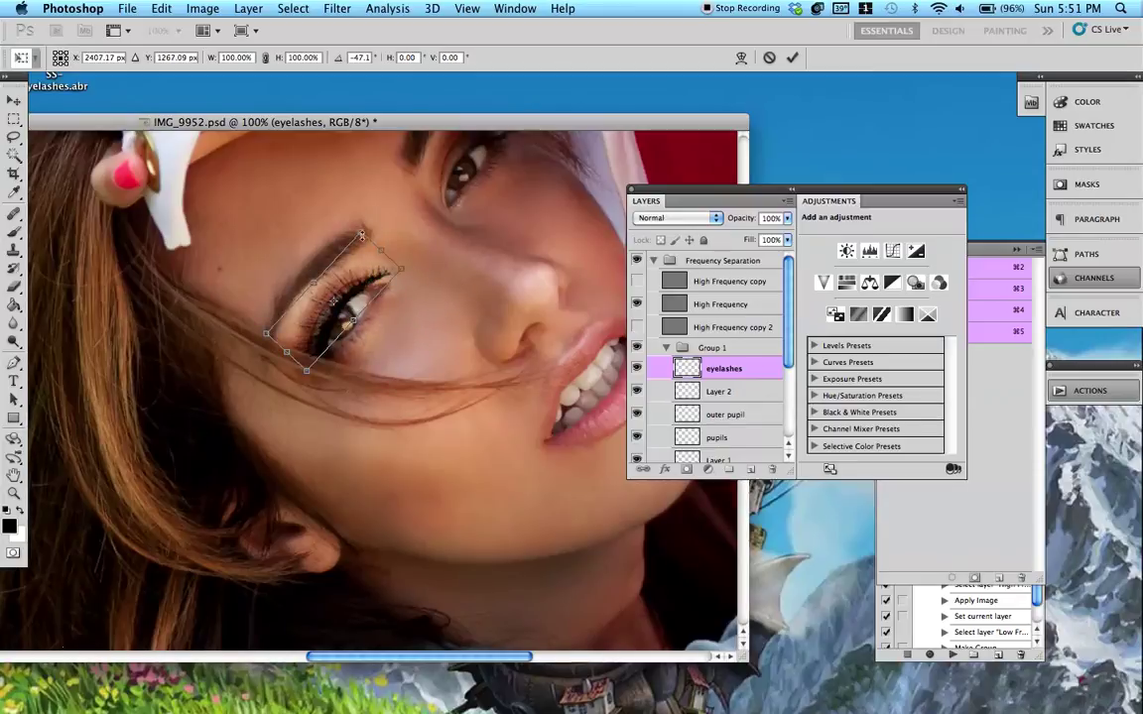
right_click(360, 260)
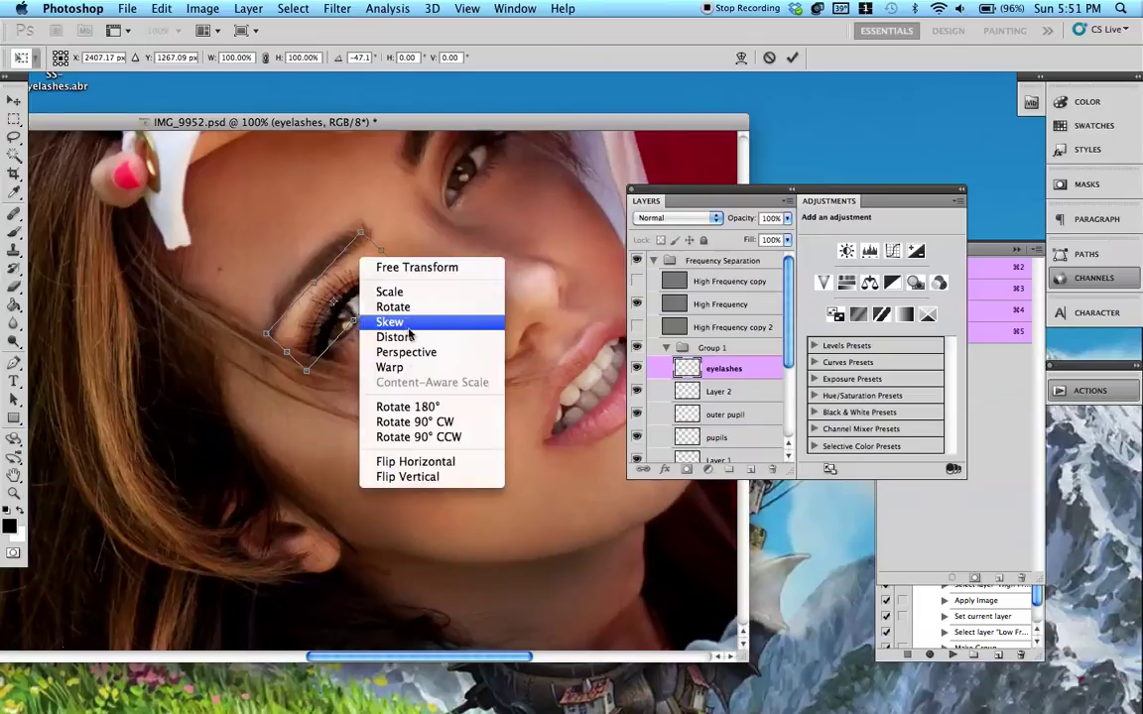
click(411, 369)
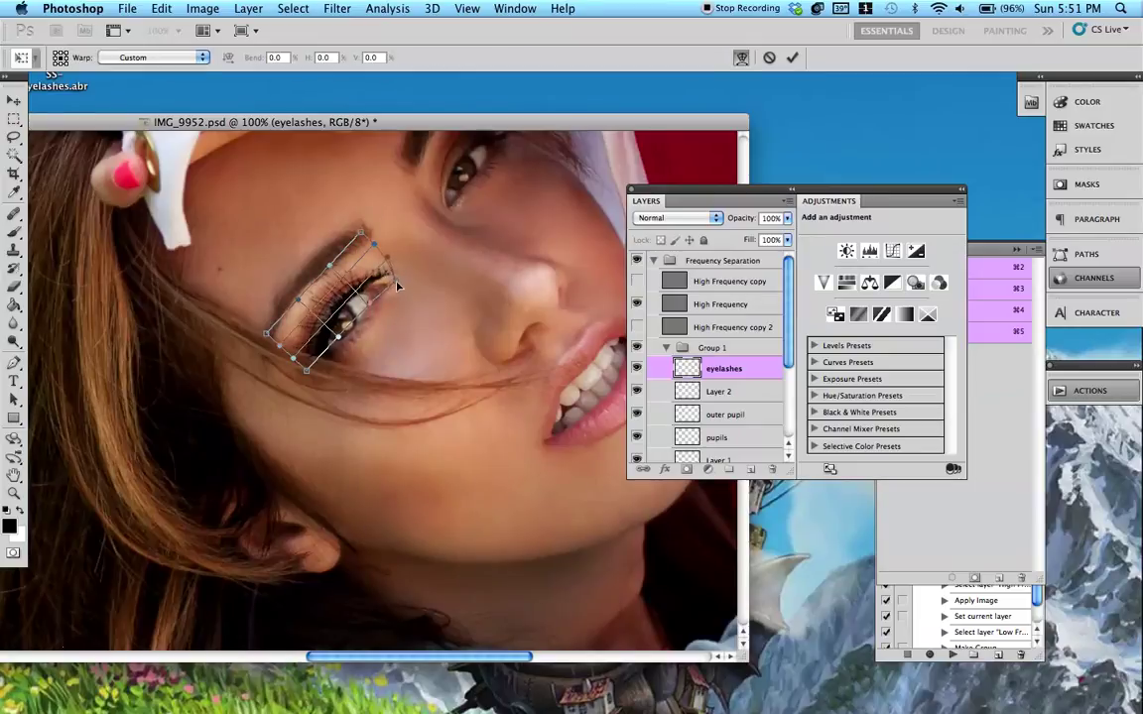
drag(387, 286, 380, 292)
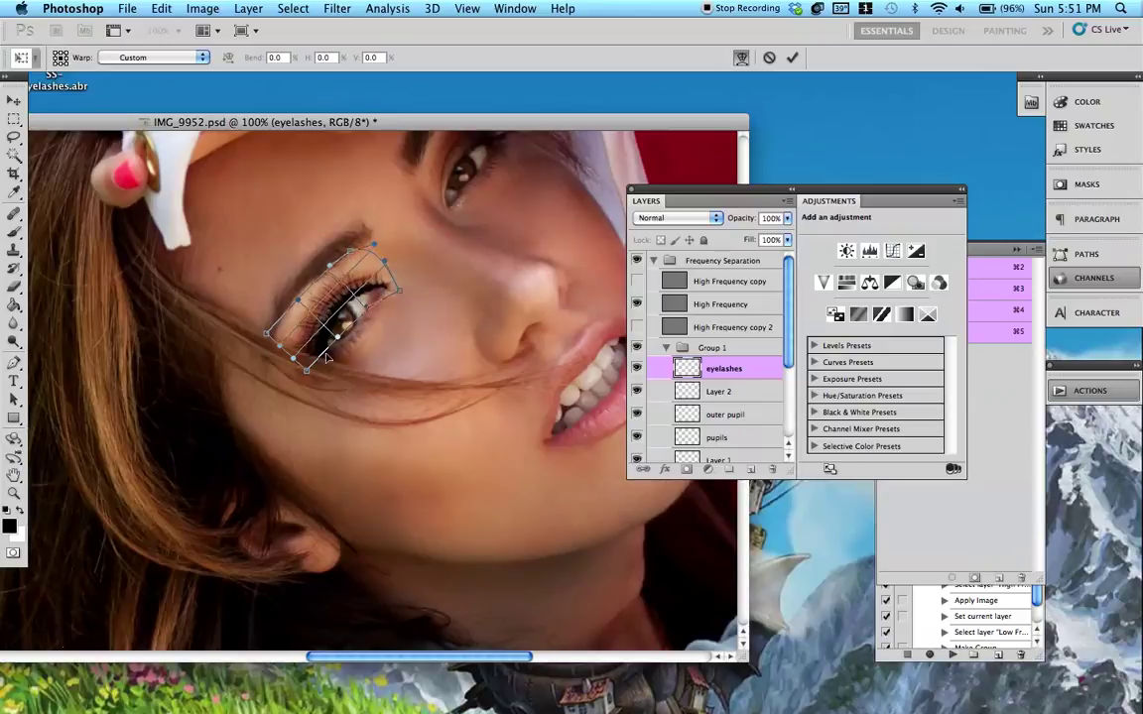
drag(326, 357, 324, 342)
drag(389, 290, 375, 296)
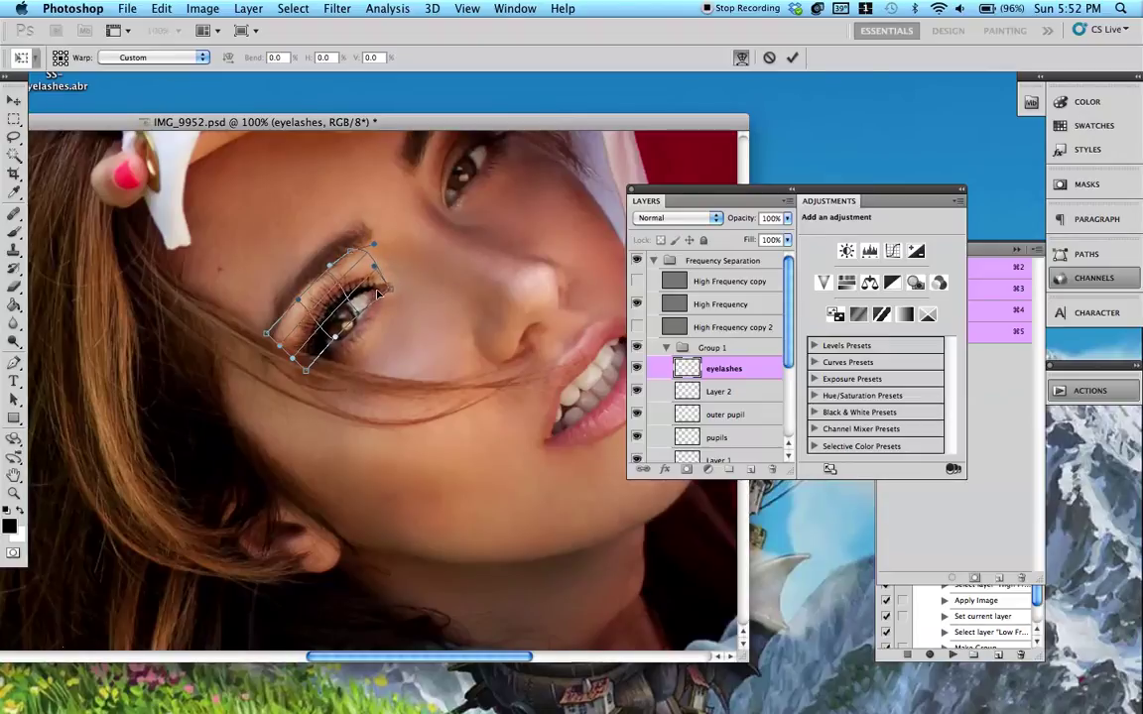
key(Return)
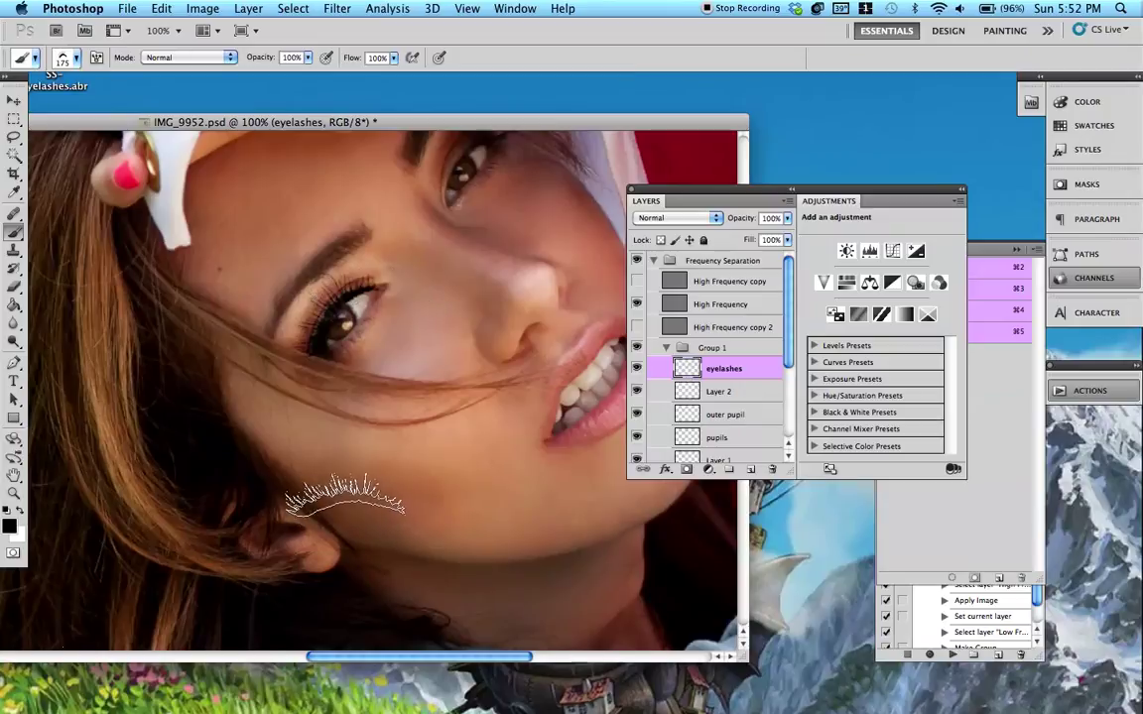
Compare the eye with the eyelashes layer hidden and shown, then switch to the Move tool and inspect the lashes up close
click(636, 368)
click(636, 368)
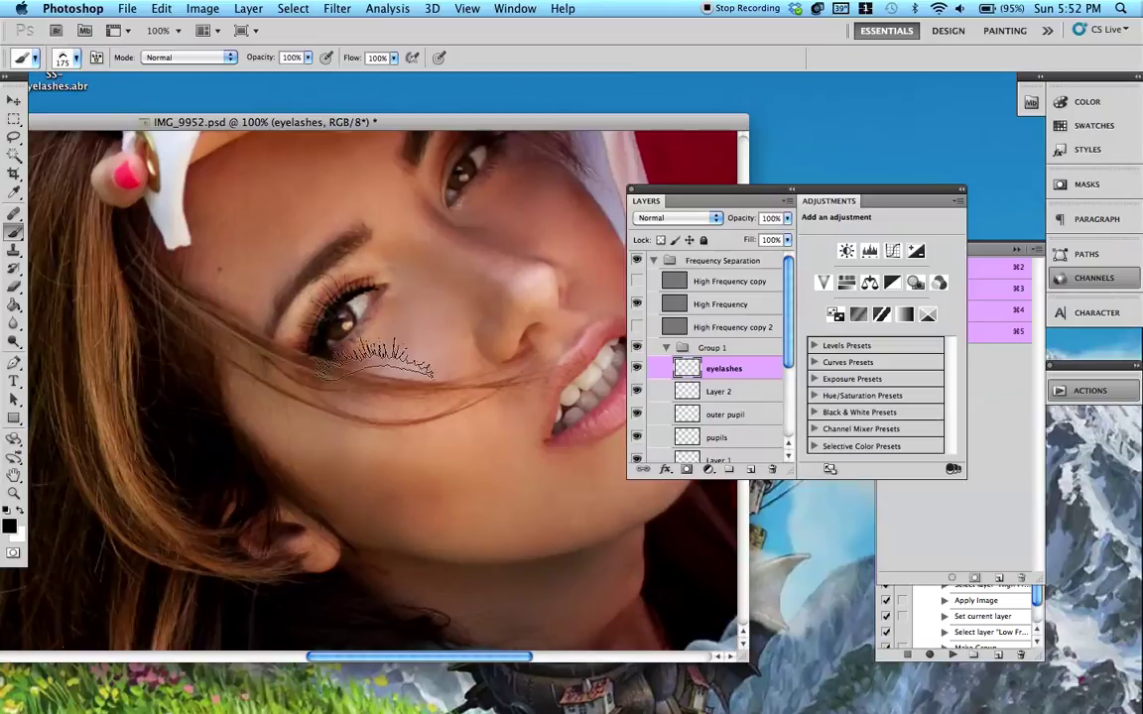
click(14, 99)
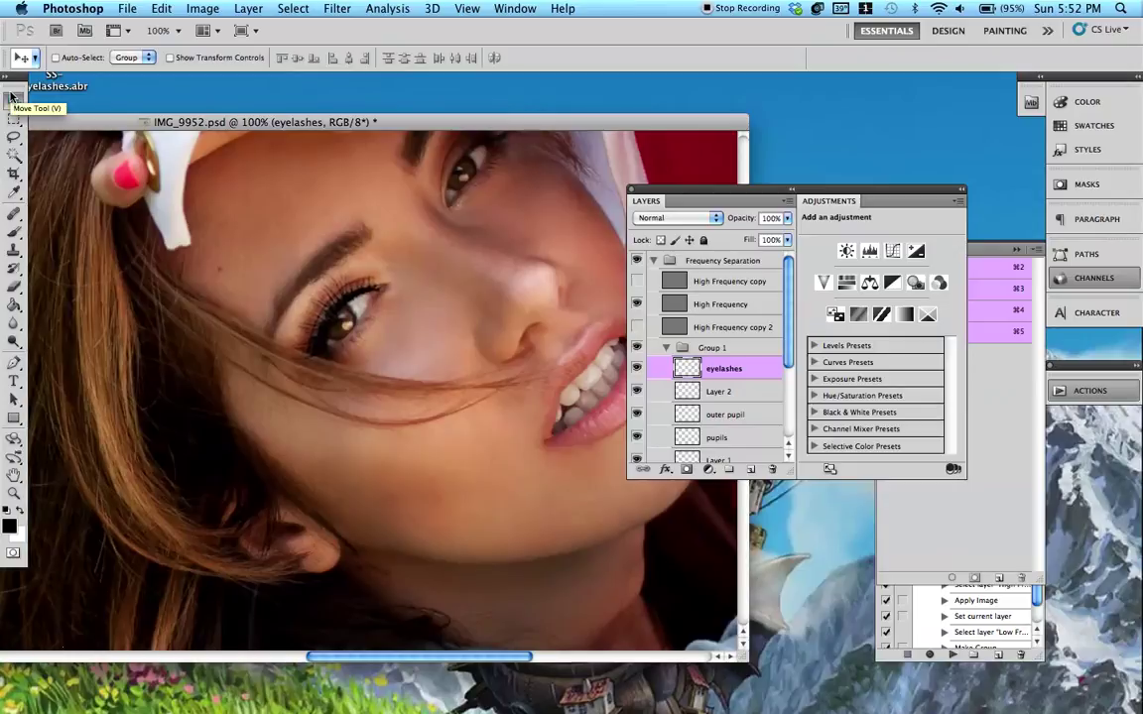
key(super+plus)
drag(486, 209, 399, 267)
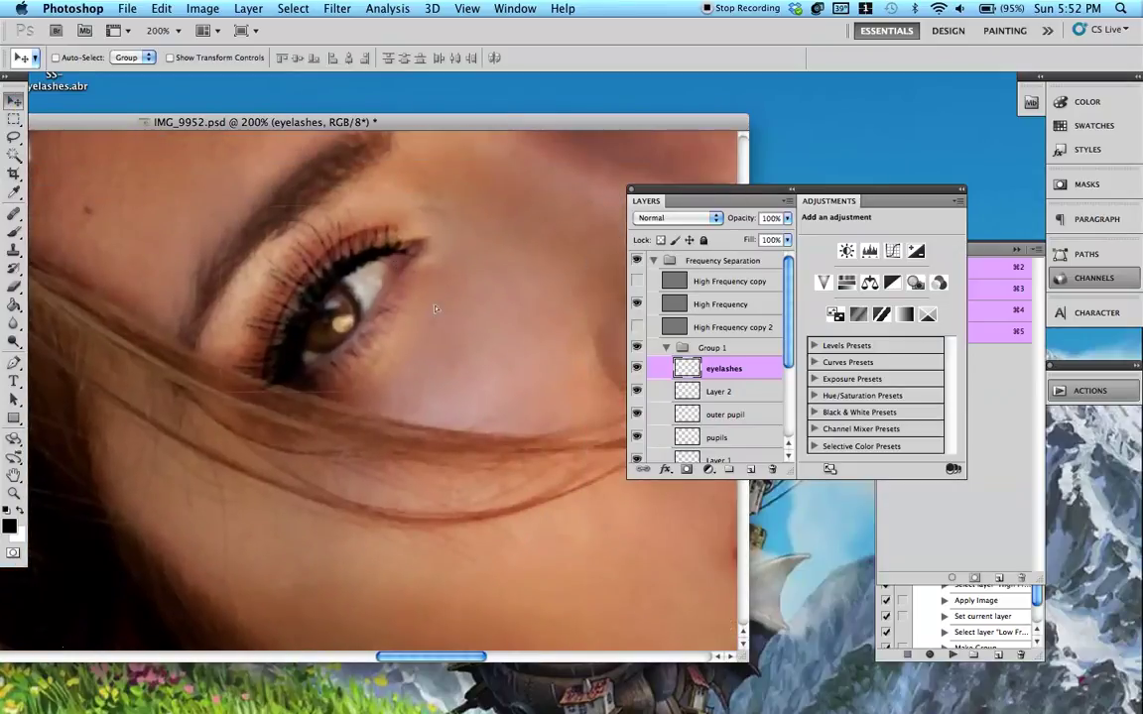
Try the Soft Light blend mode on the eyelashes layer, judge the eye, and return the layer to Normal
drag(435, 309, 338, 301)
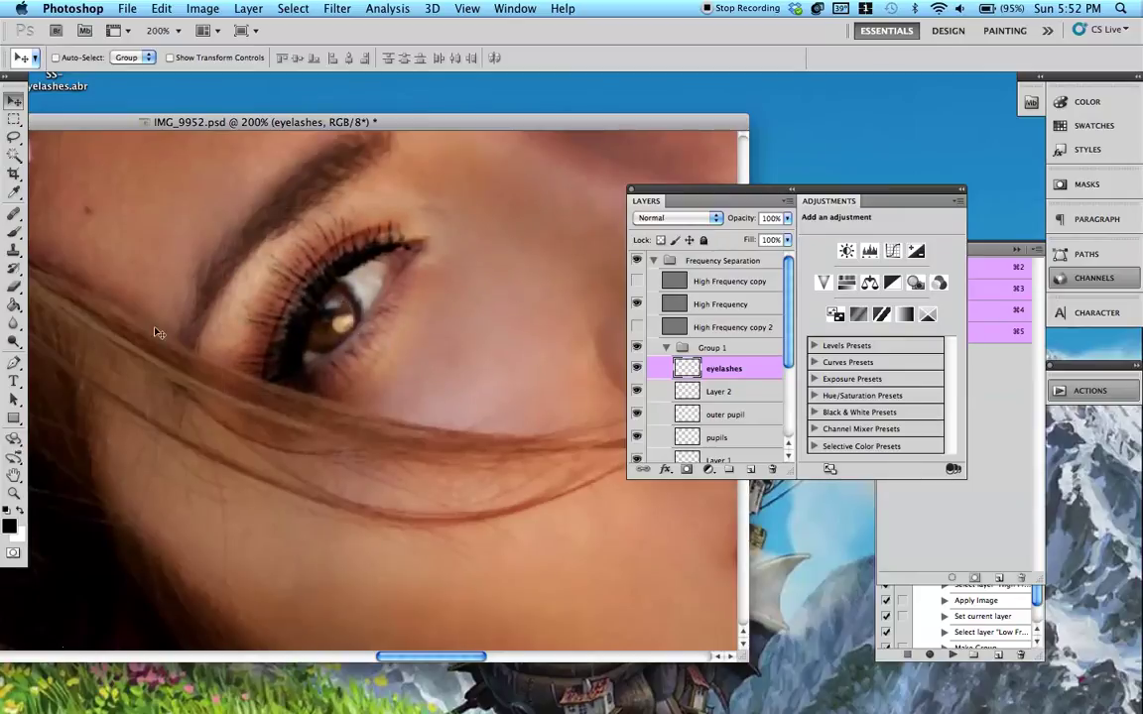
click(14, 232)
click(678, 218)
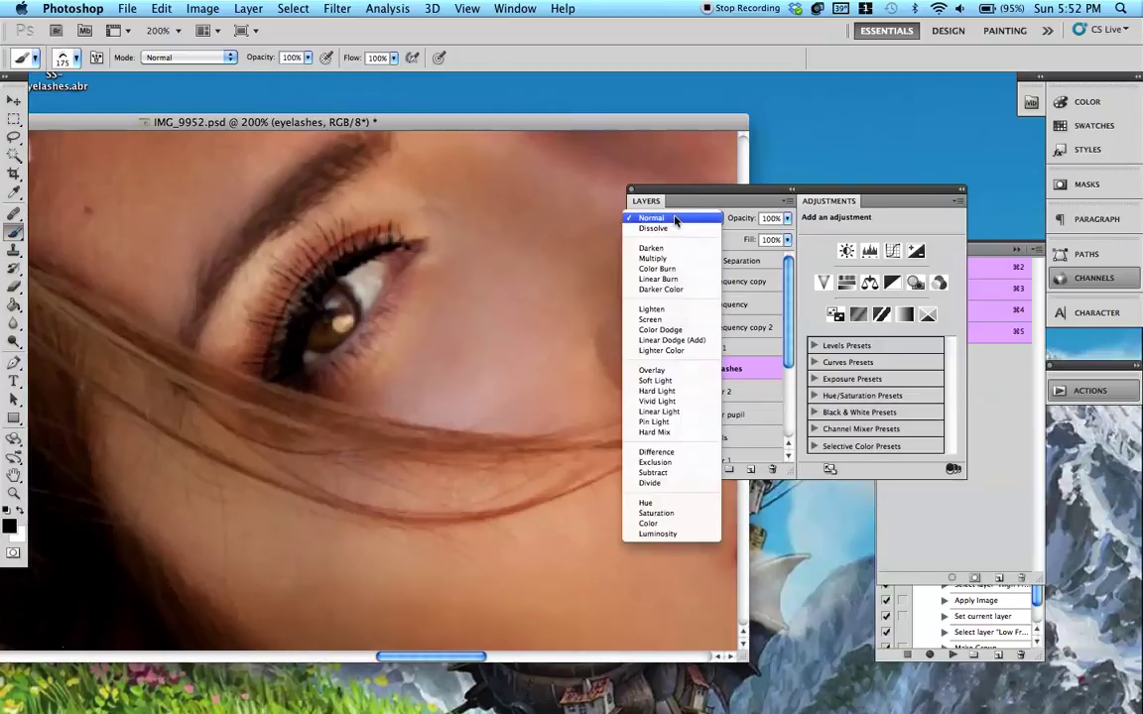
click(679, 393)
key(super+minus)
key(super+minus)
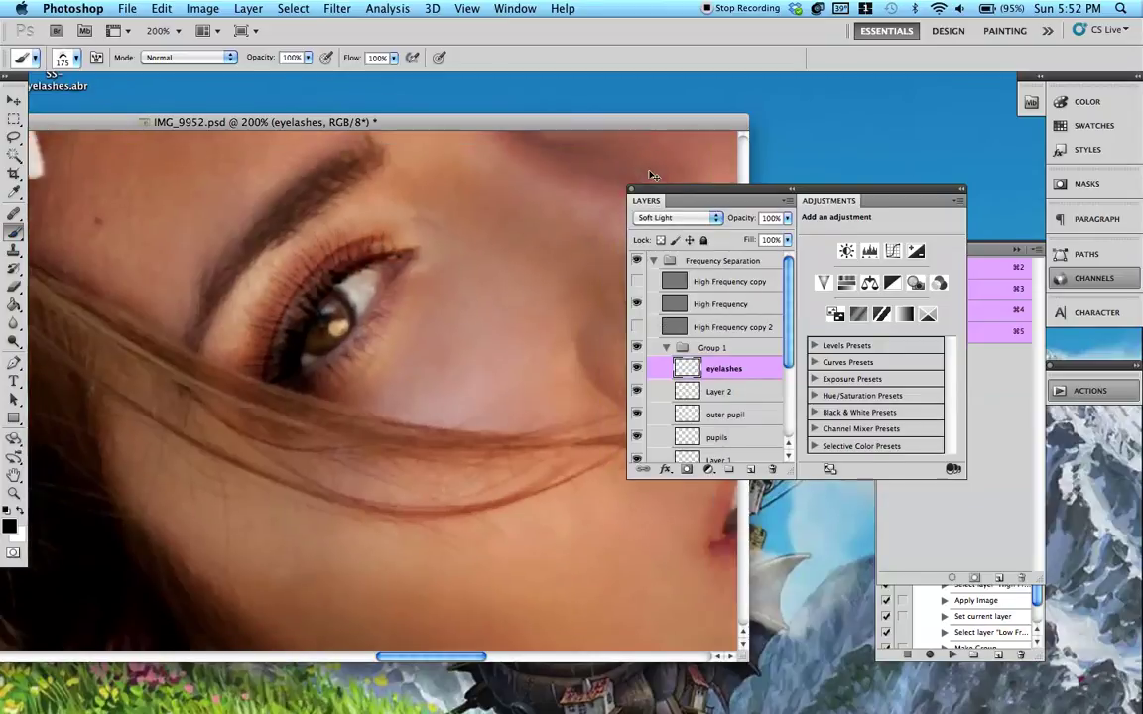
key(super+plus)
key(super+plus)
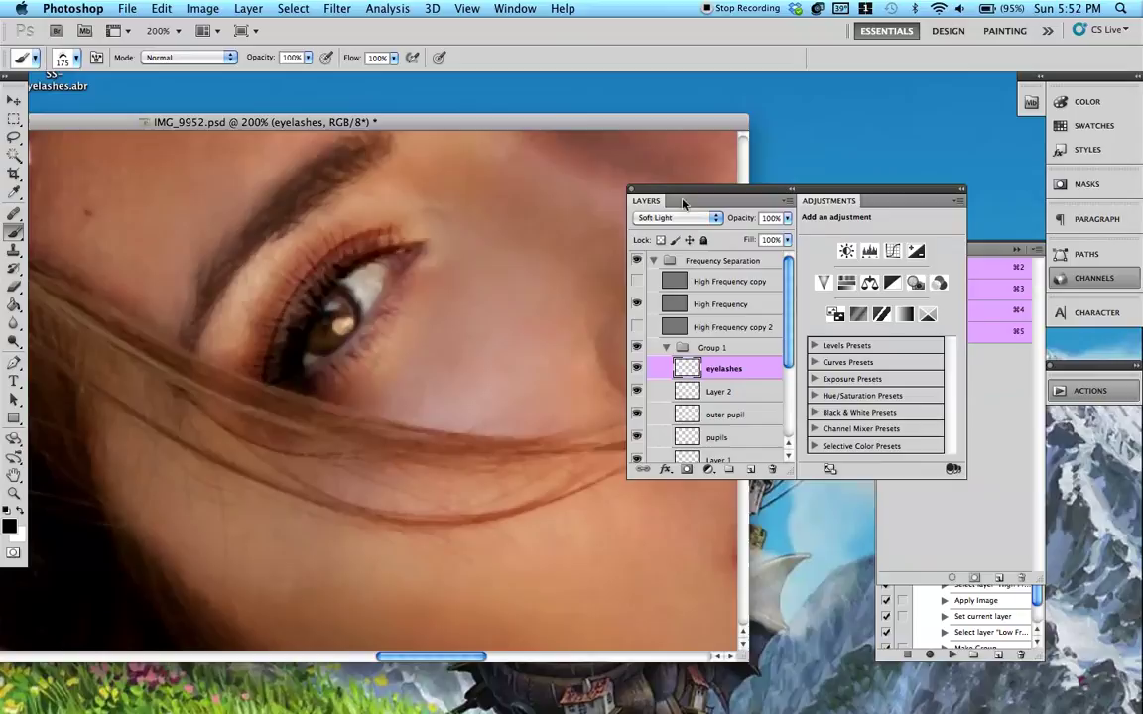
click(663, 217)
click(645, 56)
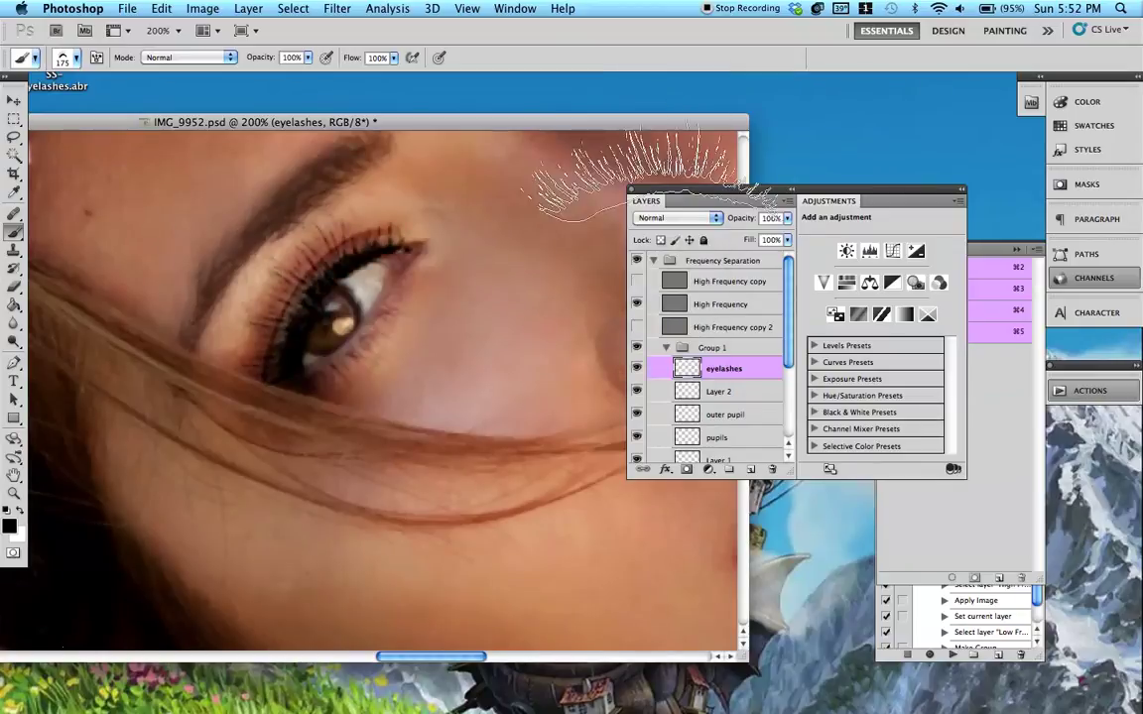
Test a stamp with the 868 px eyelash brush preset, undo it, and choose the 494 px preset instead
key(super+minus)
key(super+minus)
key(super+minus)
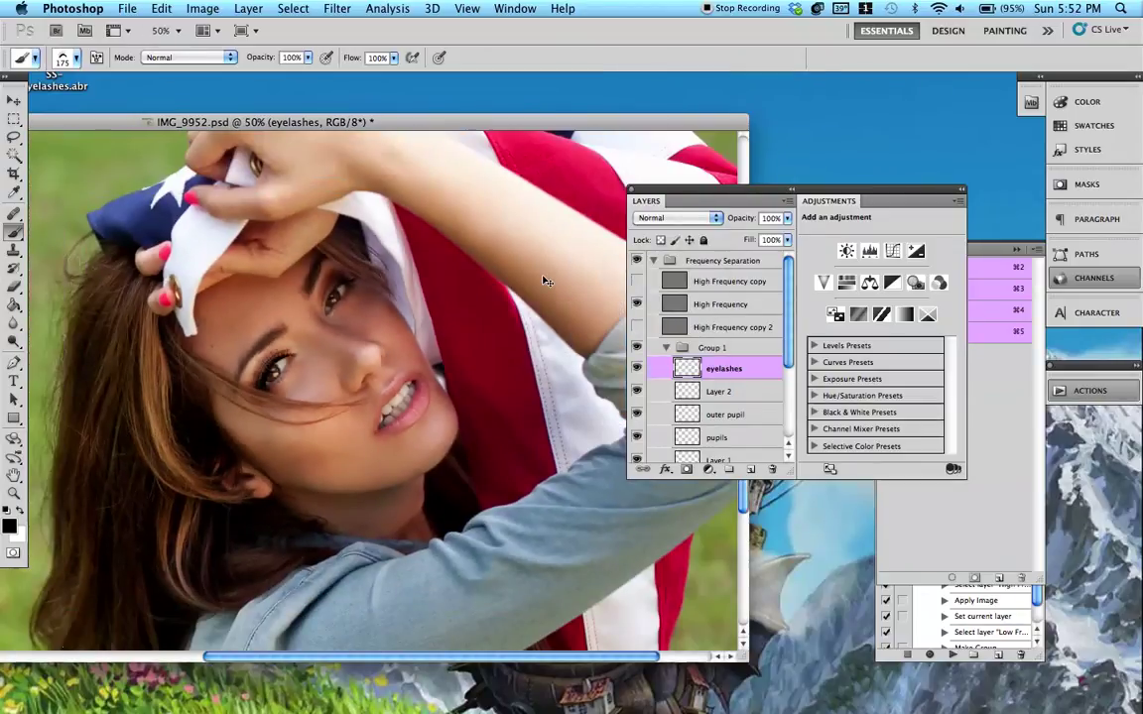
key(super+plus)
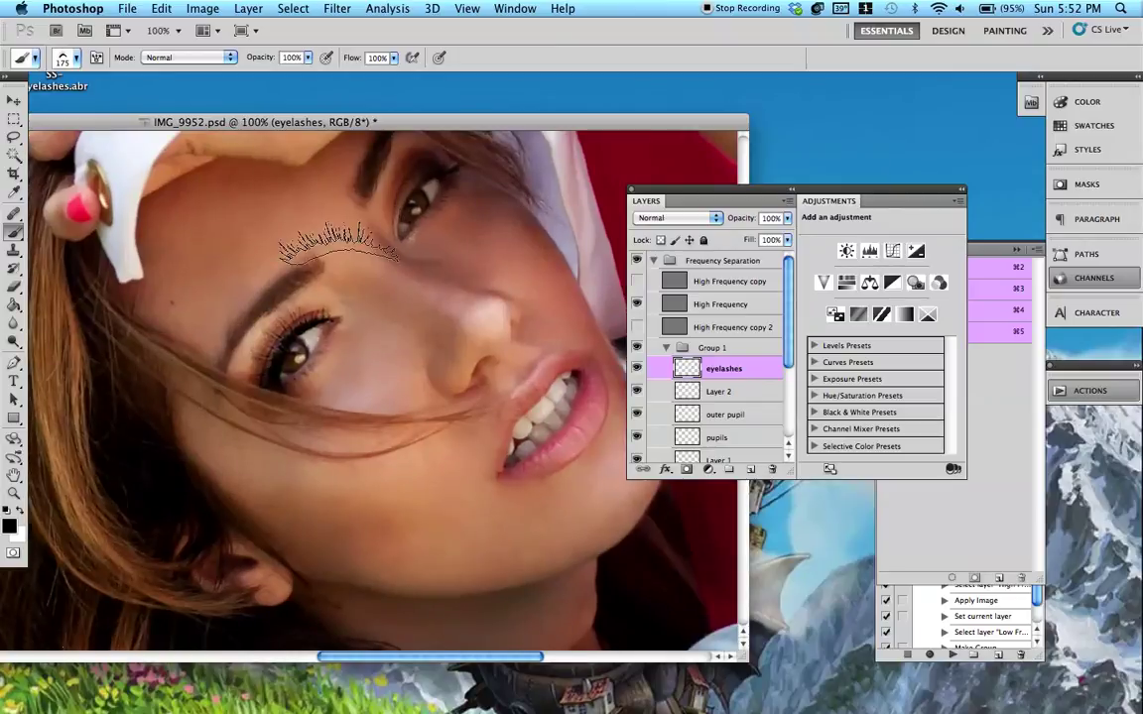
click(58, 58)
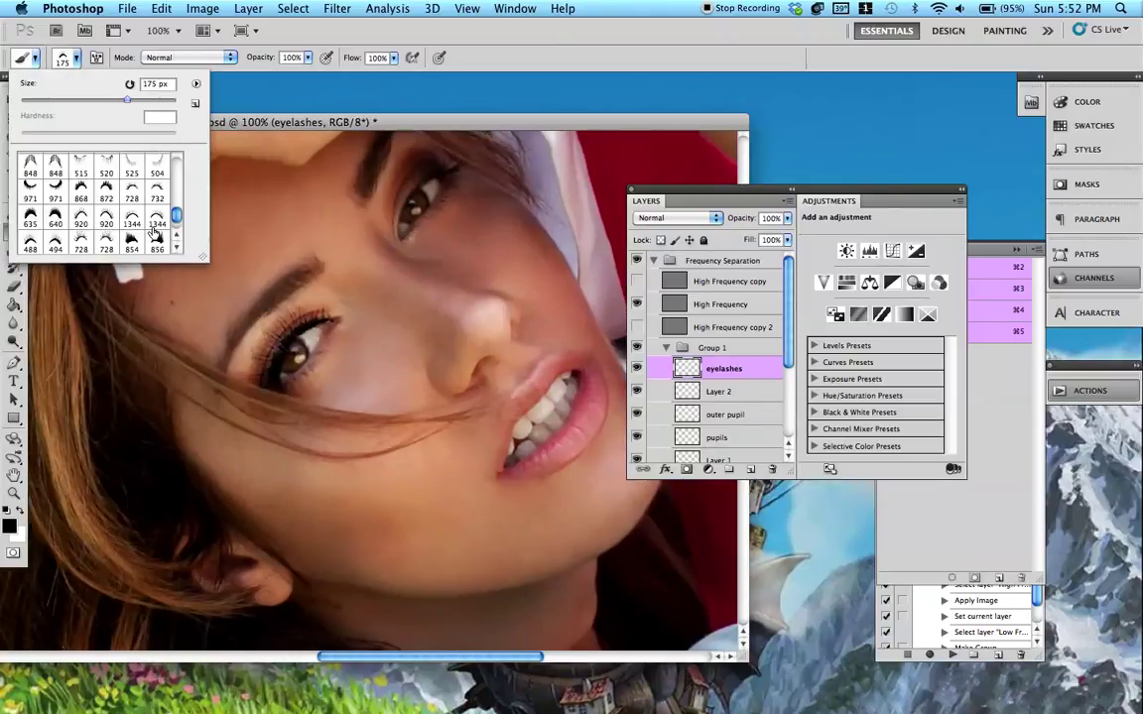
double_click(82, 190)
click(385, 352)
key(super+z)
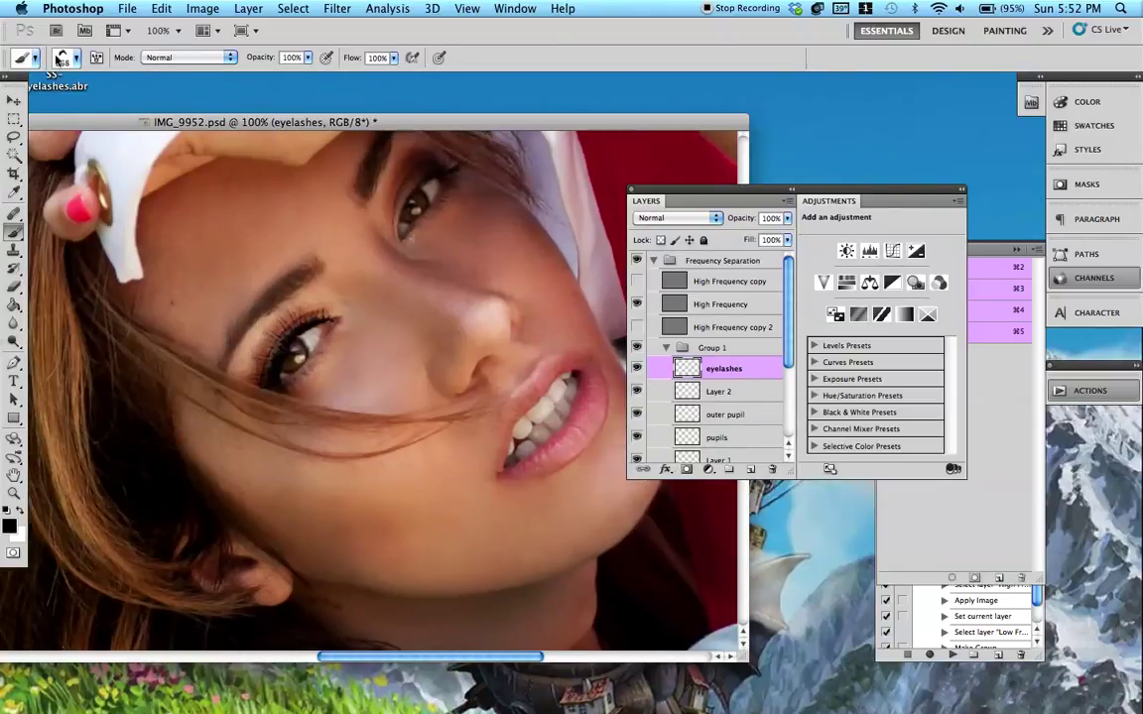
click(61, 59)
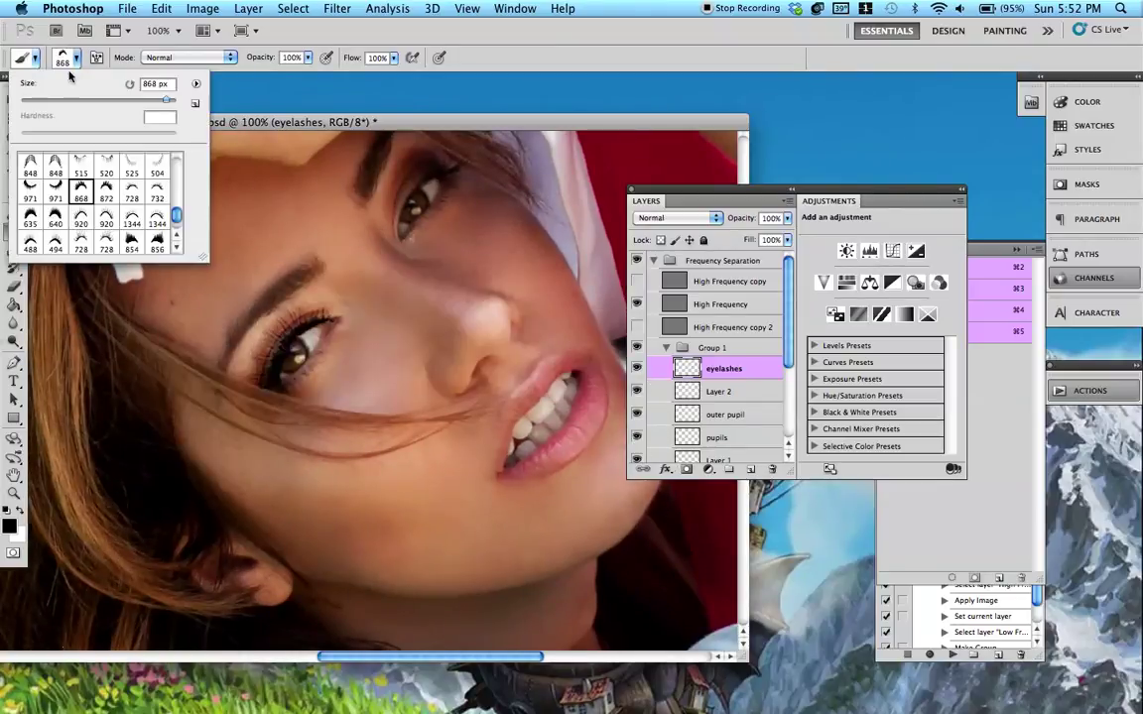
double_click(55, 244)
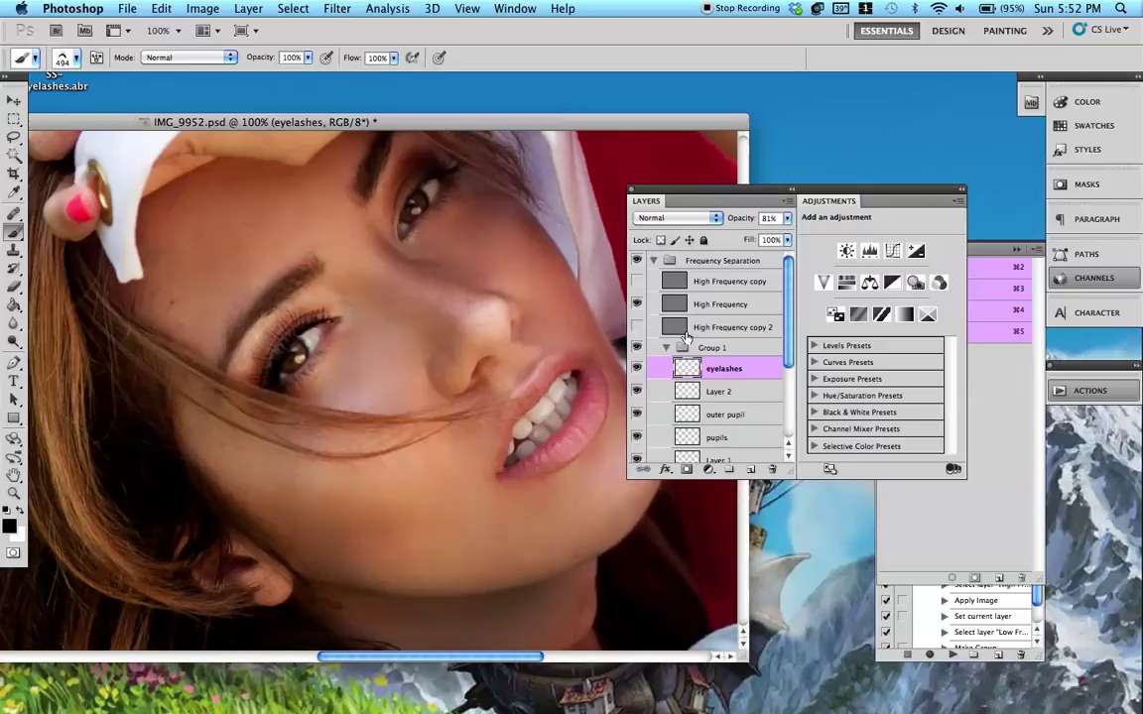
Add a new layer above the eyelashes and darken the lower eye's upper lash line with a soft 20 px black brush
key(super+shift+n)
key(Return)
click(75, 58)
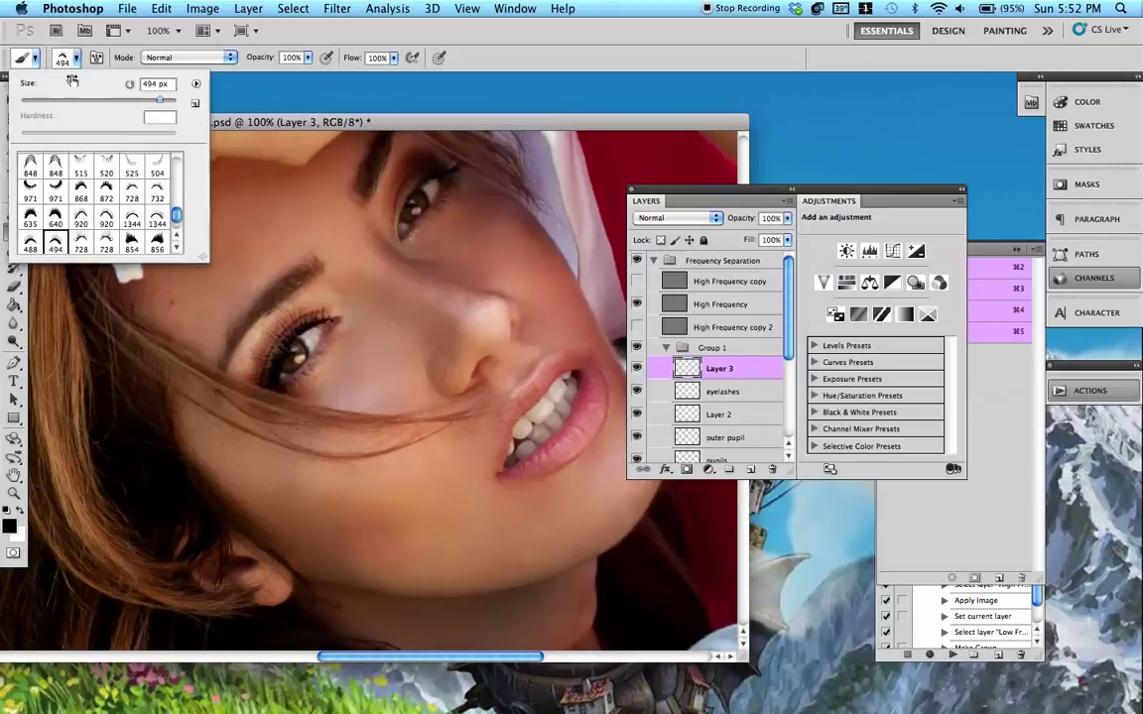
drag(177, 215, 164, 169)
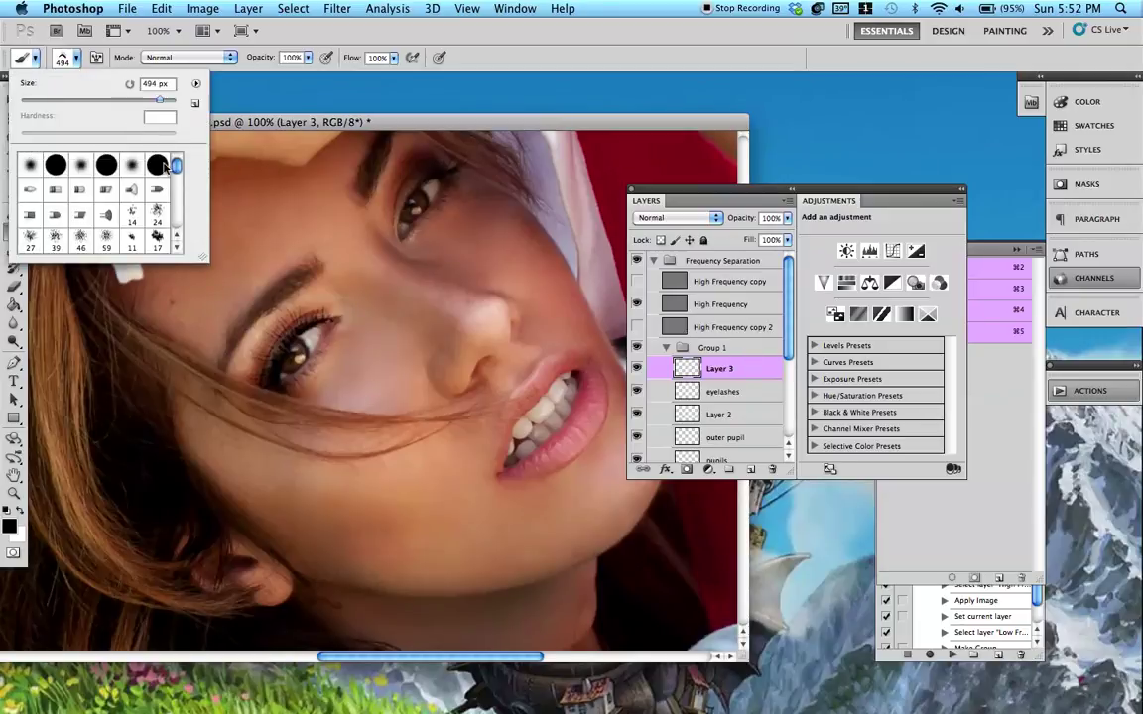
double_click(96, 173)
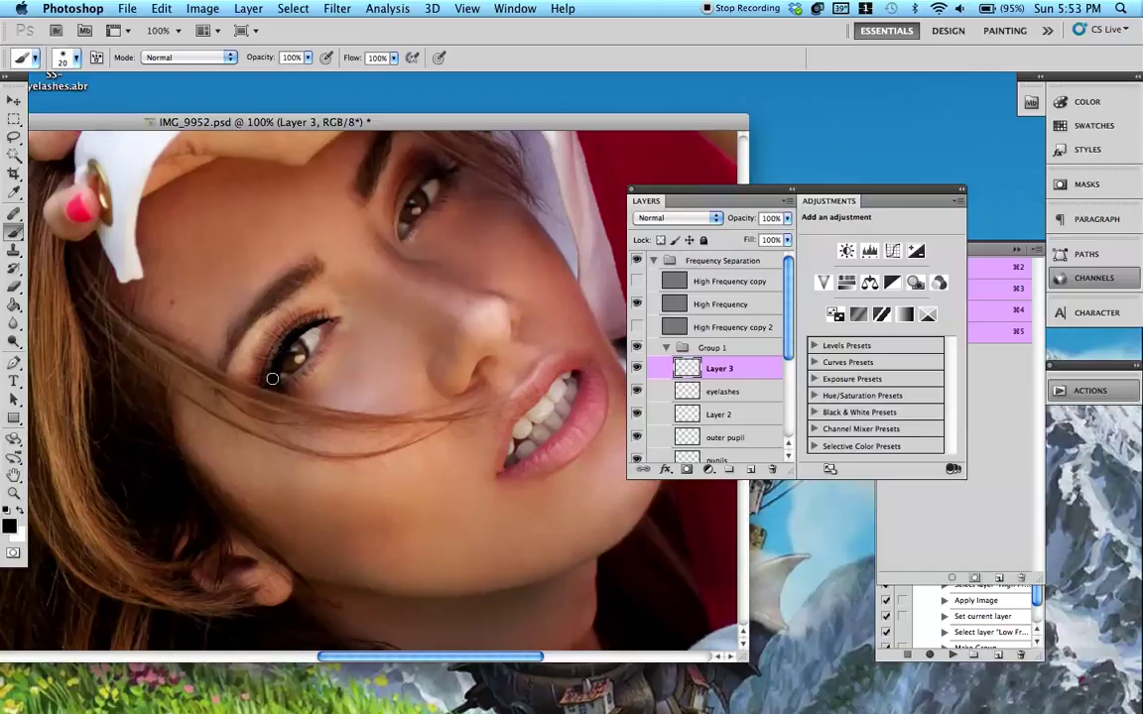
key(super+plus)
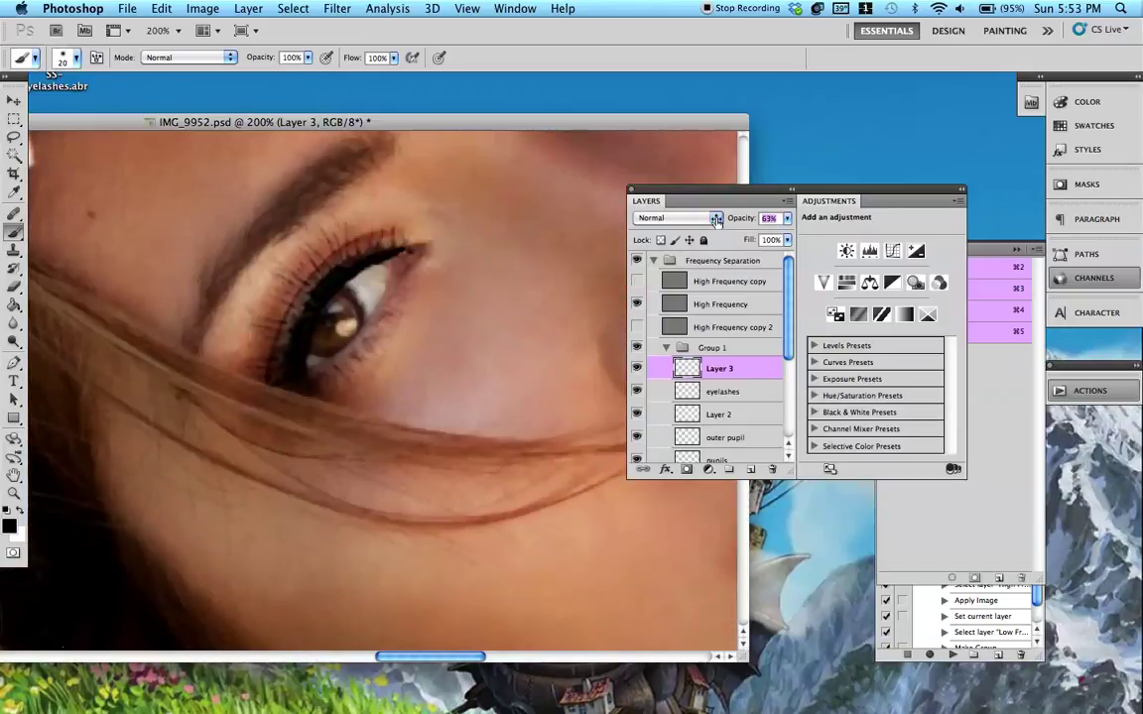
Set the lash-line layer's blend mode to Overlay and its opacity to 88%
click(716, 220)
click(689, 367)
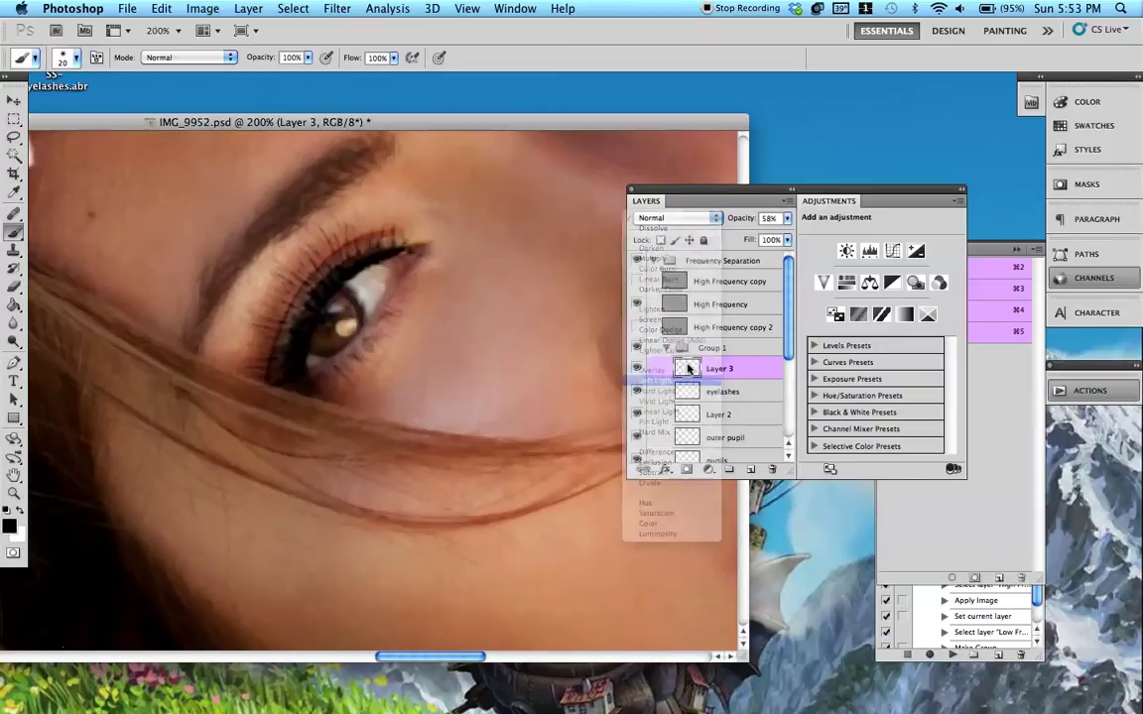
click(700, 218)
click(696, 207)
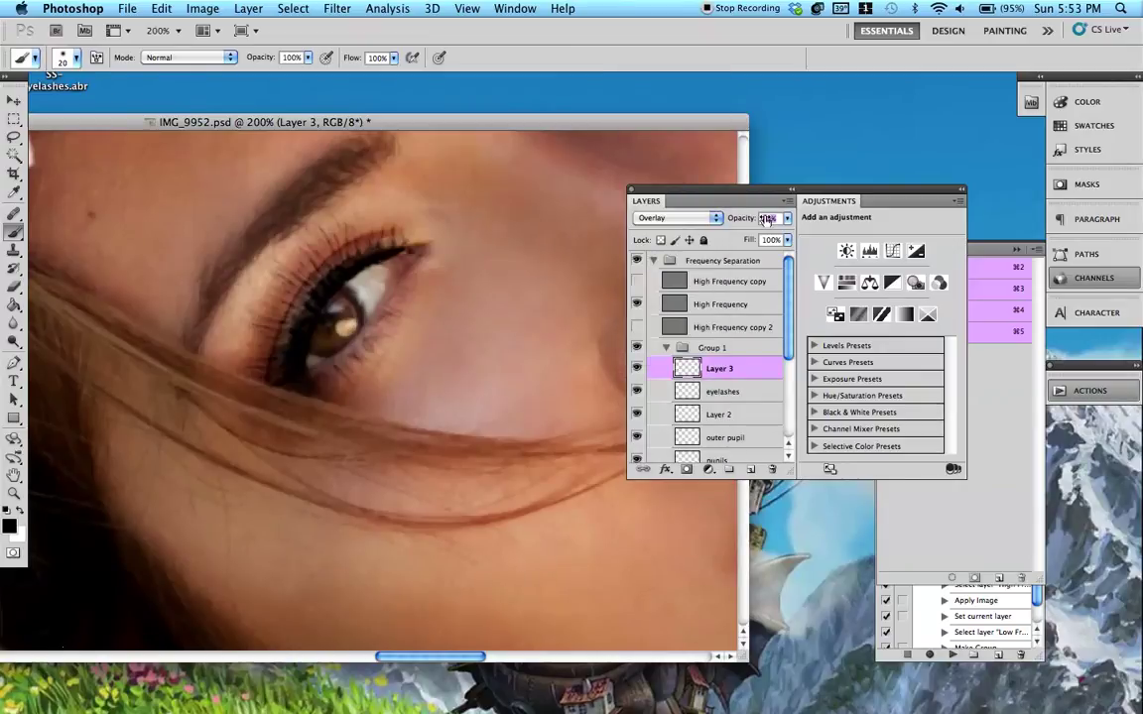
key(super+minus)
key(super+minus)
key(super+minus)
key(super+minus)
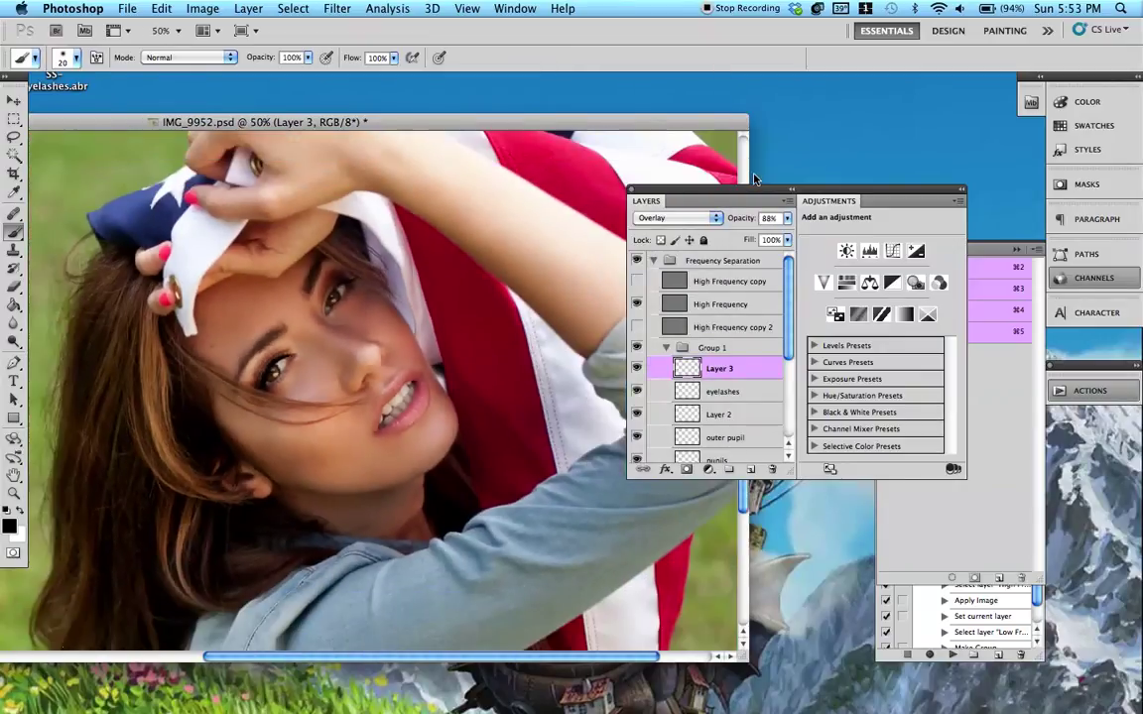
Examine both eyes at 200% to compare the darkened lash line and lashes with the untouched upper eye
key(super+plus)
key(super+plus)
key(super+plus)
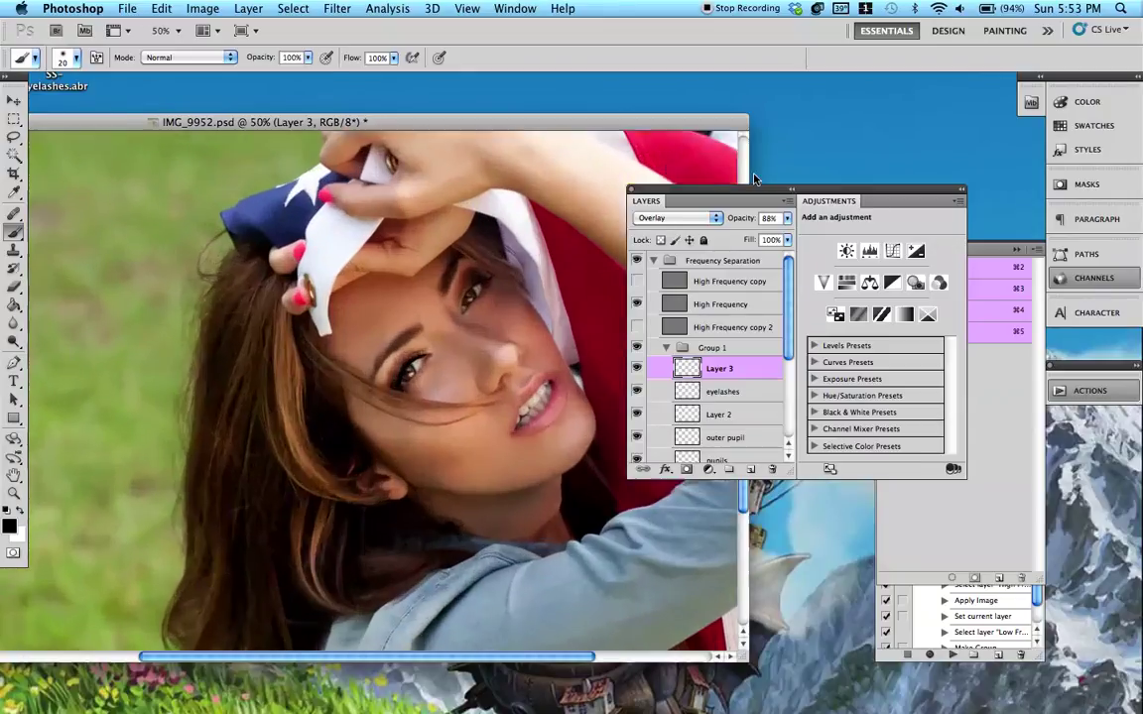
drag(441, 344, 201, 276)
key(super+plus)
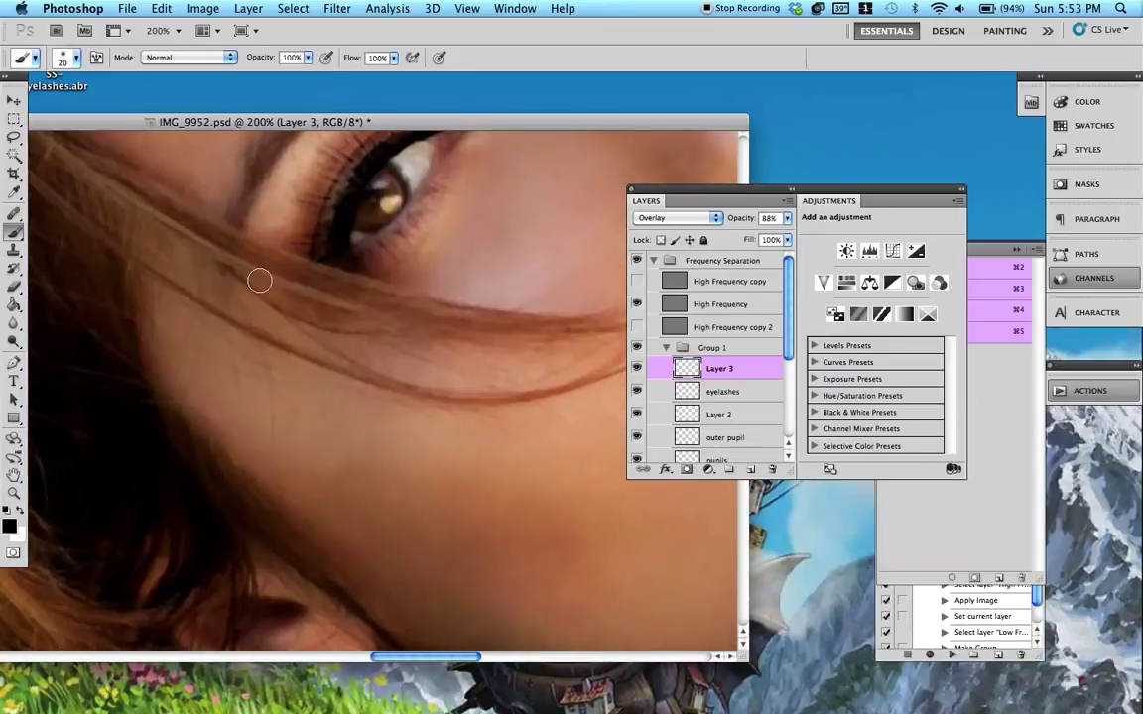
scroll(419, 327, up, 5)
scroll(419, 326, right, 3)
drag(514, 246, 437, 334)
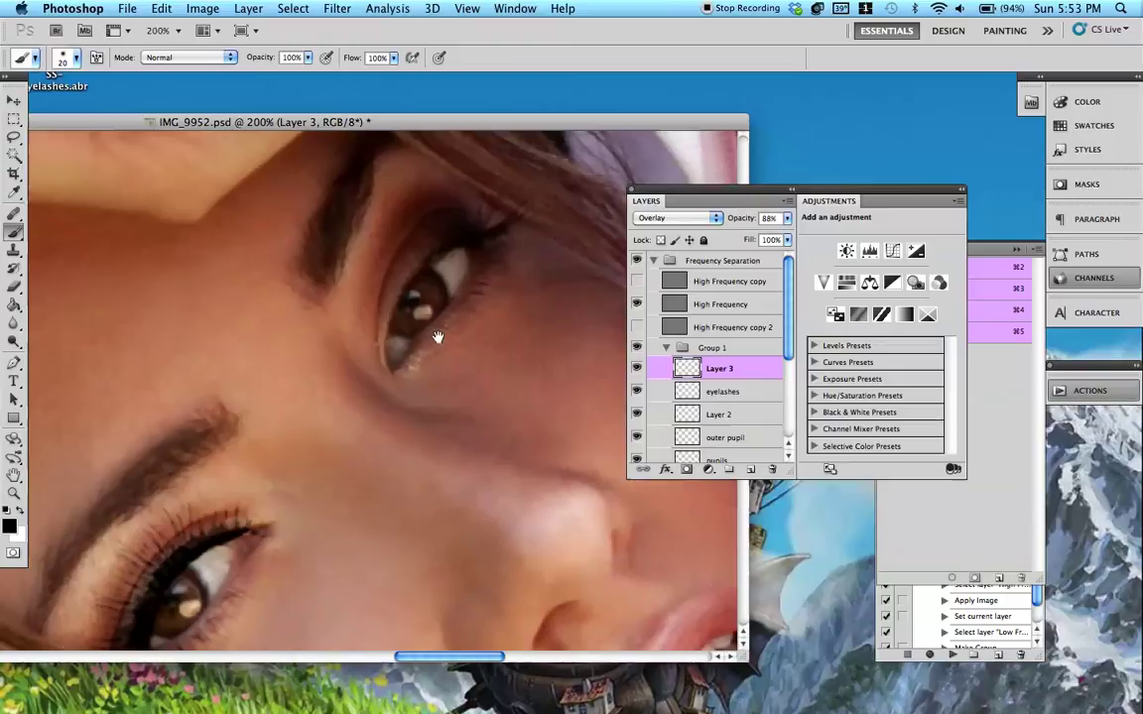
drag(198, 496, 194, 434)
scroll(442, 389, down, 4)
scroll(441, 389, left, 2)
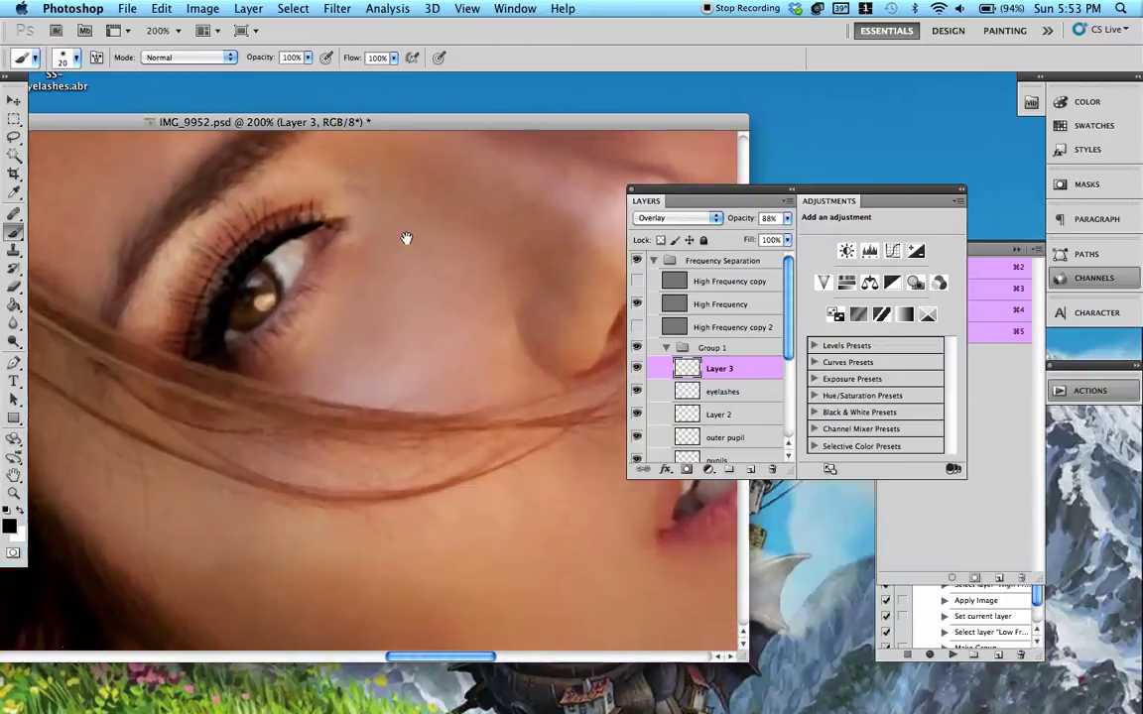
Enlarge the brush preset list, choose the 488 px eyelash brush and reduce its size to 200 px
click(70, 60)
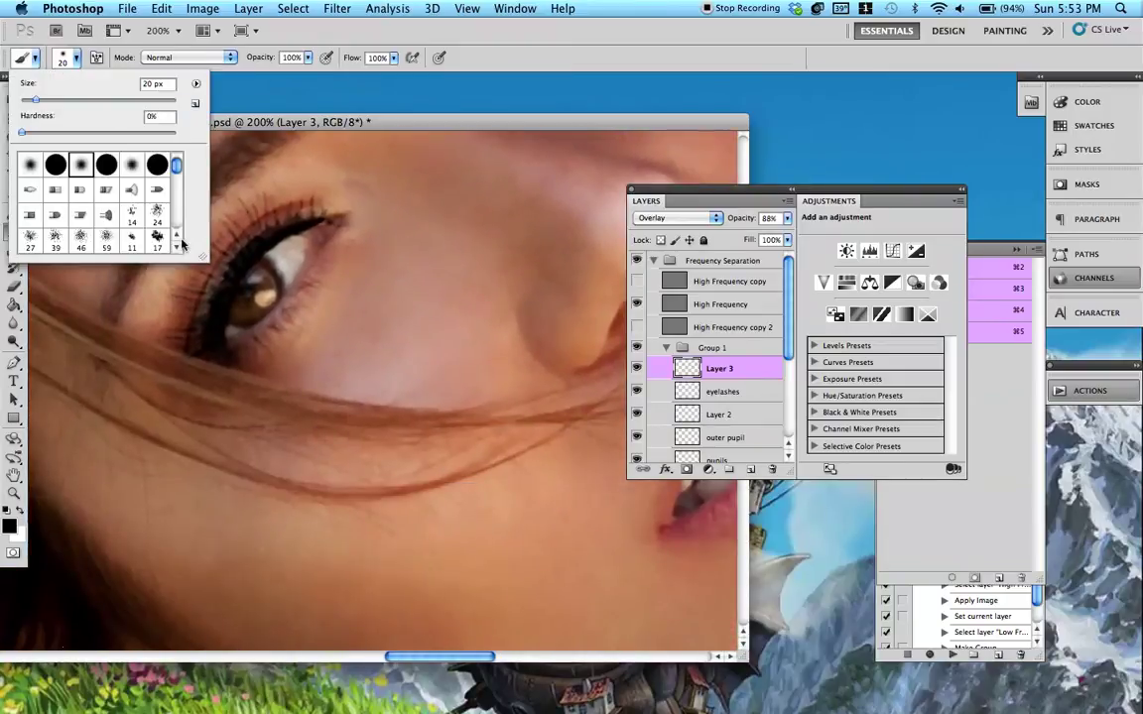
scroll(167, 221, down, 4)
drag(204, 258, 322, 395)
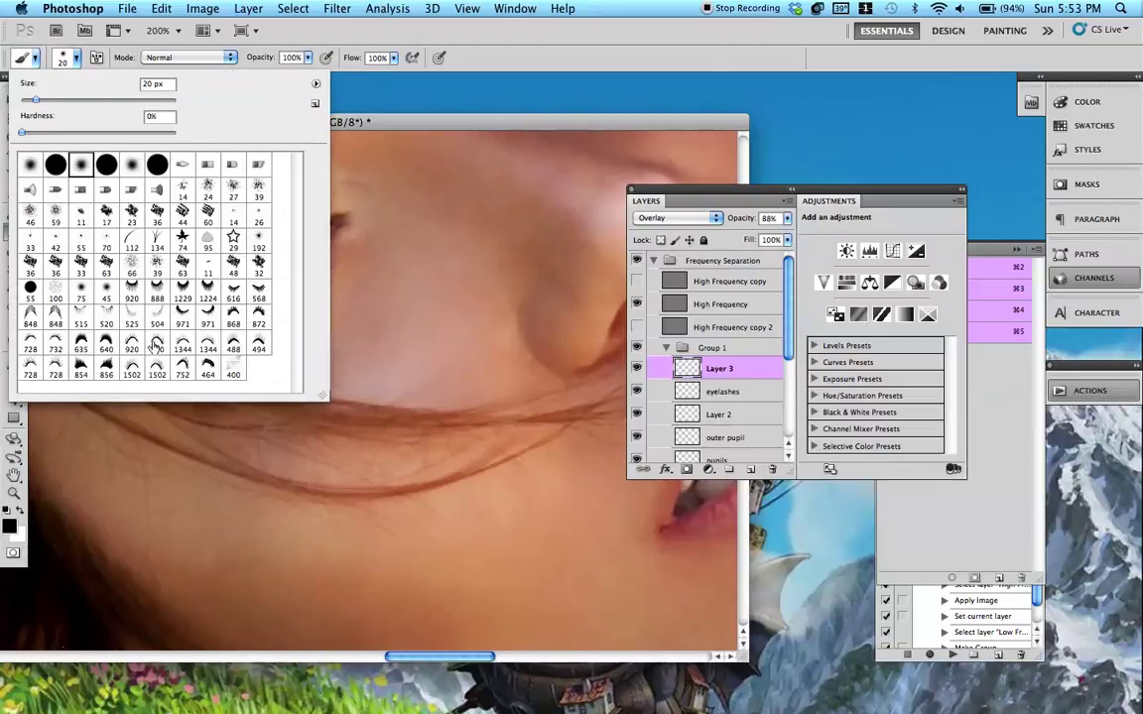
double_click(233, 340)
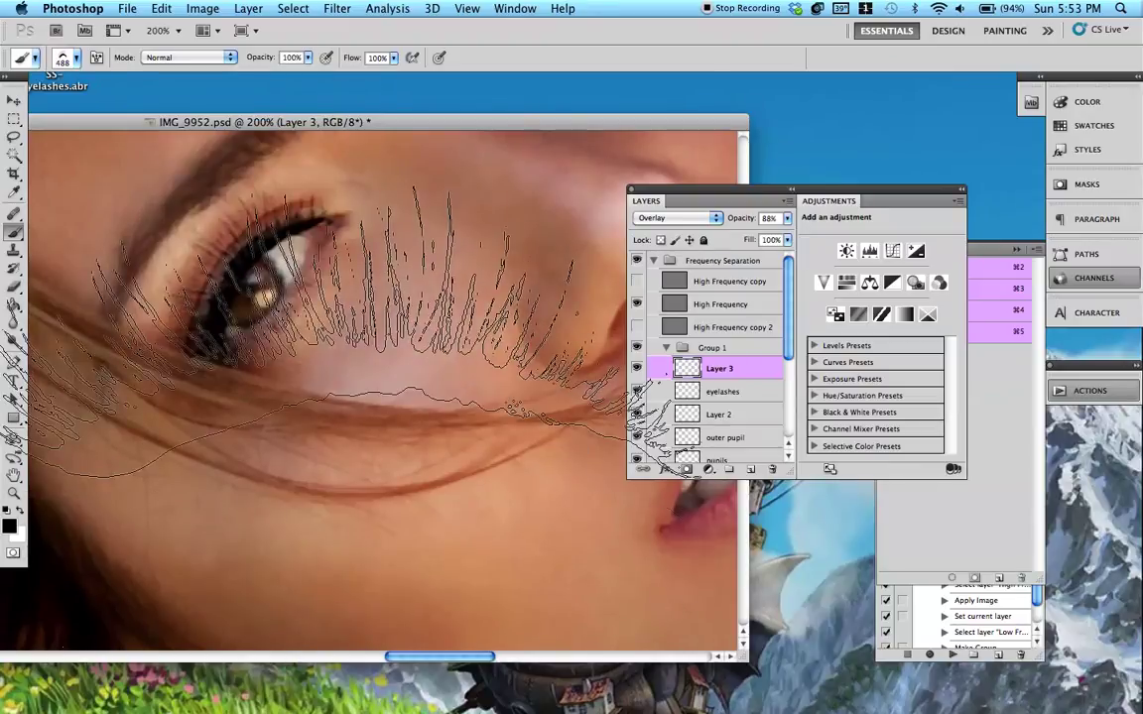
key(bracketleft)
key(bracketleft)
key(bracketleft)
Undo a test lash stamp on the Overlay layer and delete both Layer 3 and the eyelashes layer
click(427, 268)
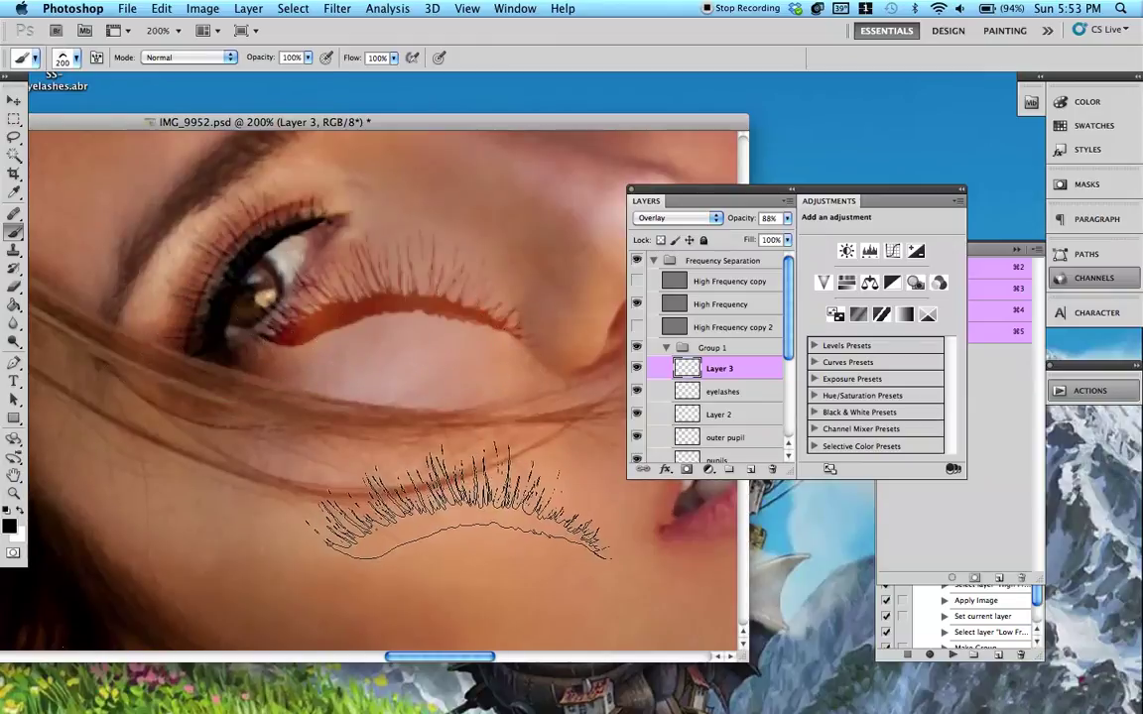
key(super+z)
shift+click(719, 391)
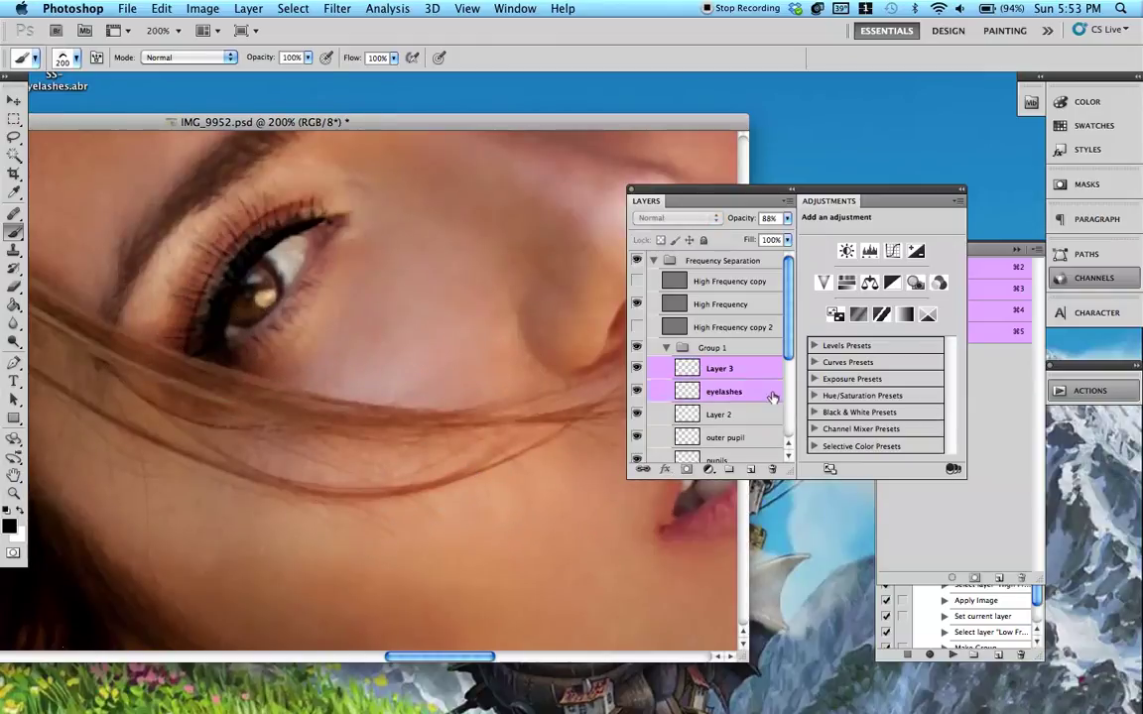
drag(720, 391, 777, 469)
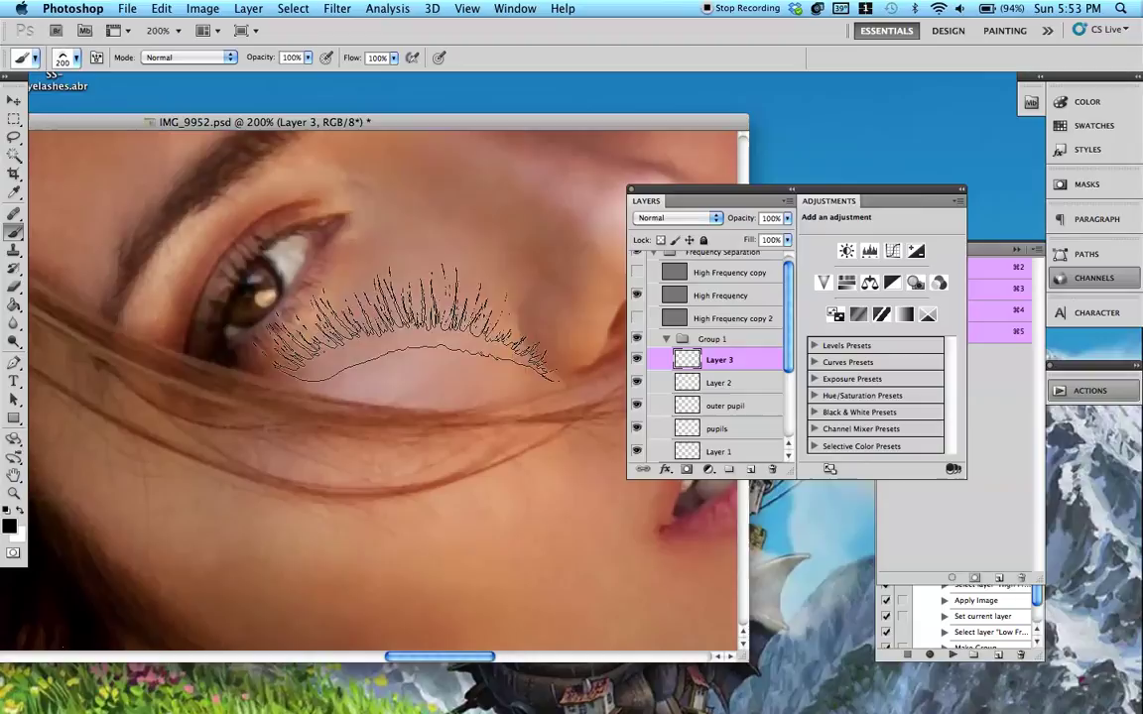
Stamp black lashes on a new layer with the brush at 175 px and rotate them about -45° onto the lower eye's upper lid
key(bracketleft)
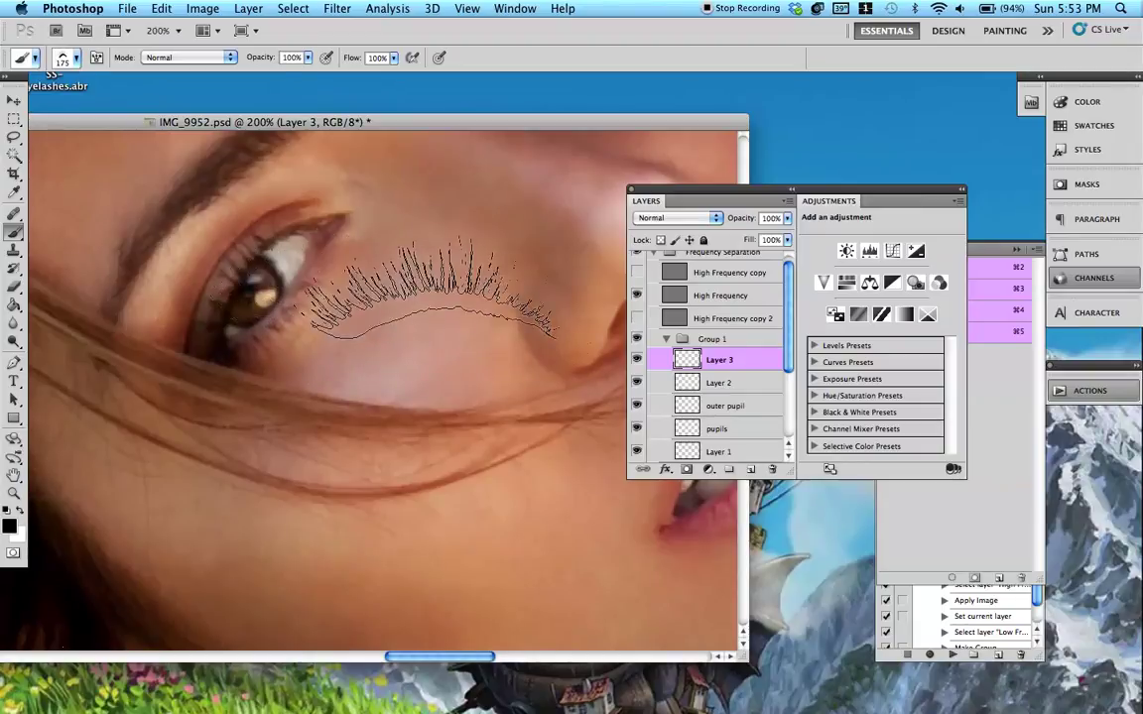
click(421, 327)
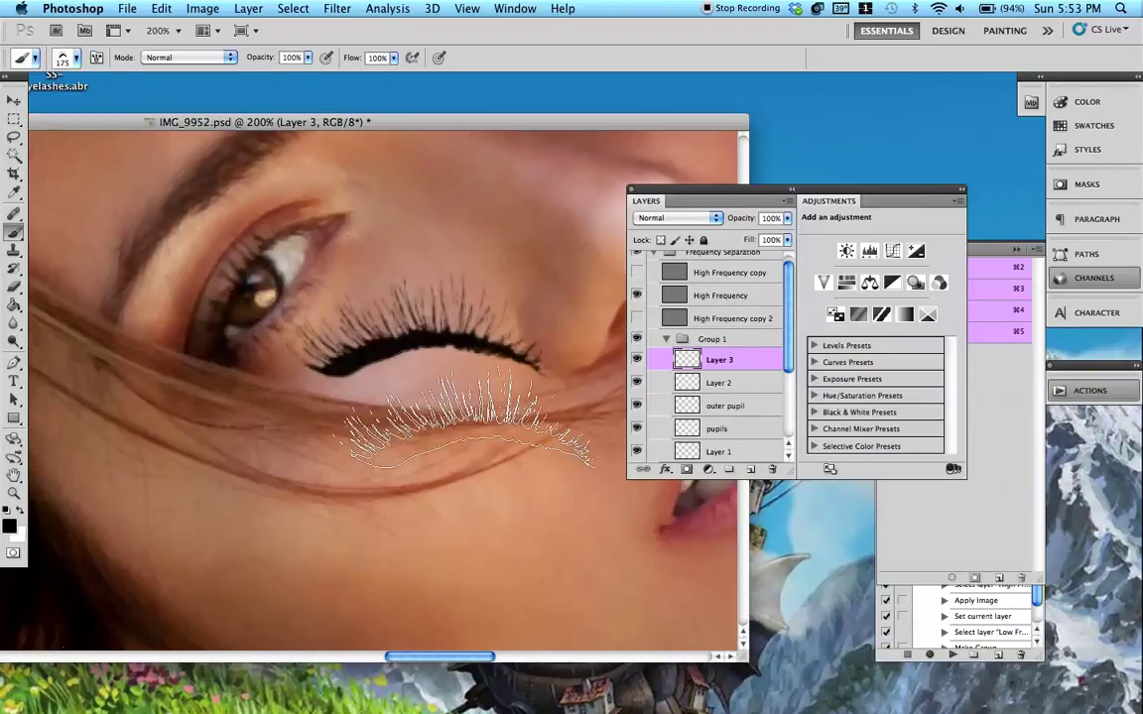
key(super+t)
drag(480, 307, 380, 240)
mouse_move(471, 242)
mouse_down()
mouse_move(422, 162)
mouse_move(393, 144)
mouse_move(436, 195)
mouse_up()
mouse_move(364, 273)
mouse_down()
mouse_move(288, 248)
mouse_move(280, 264)
mouse_up()
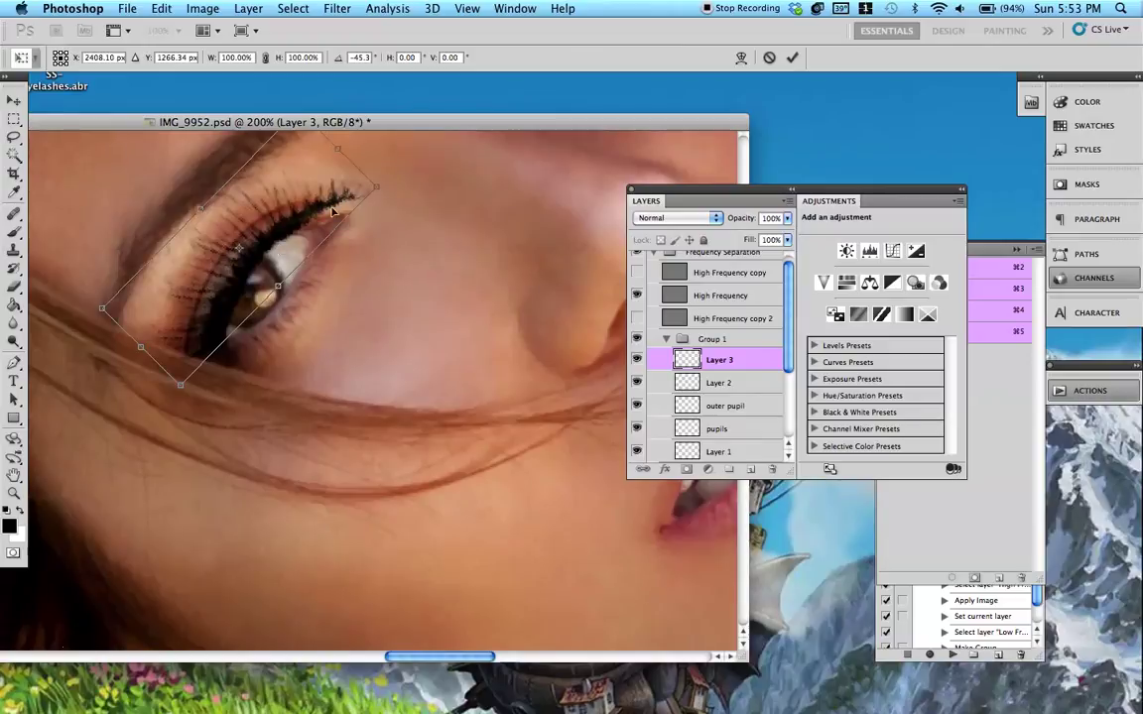
Warp the lashes to follow the upper lid's curve and move their layer directly above High Frequency
right_click(312, 227)
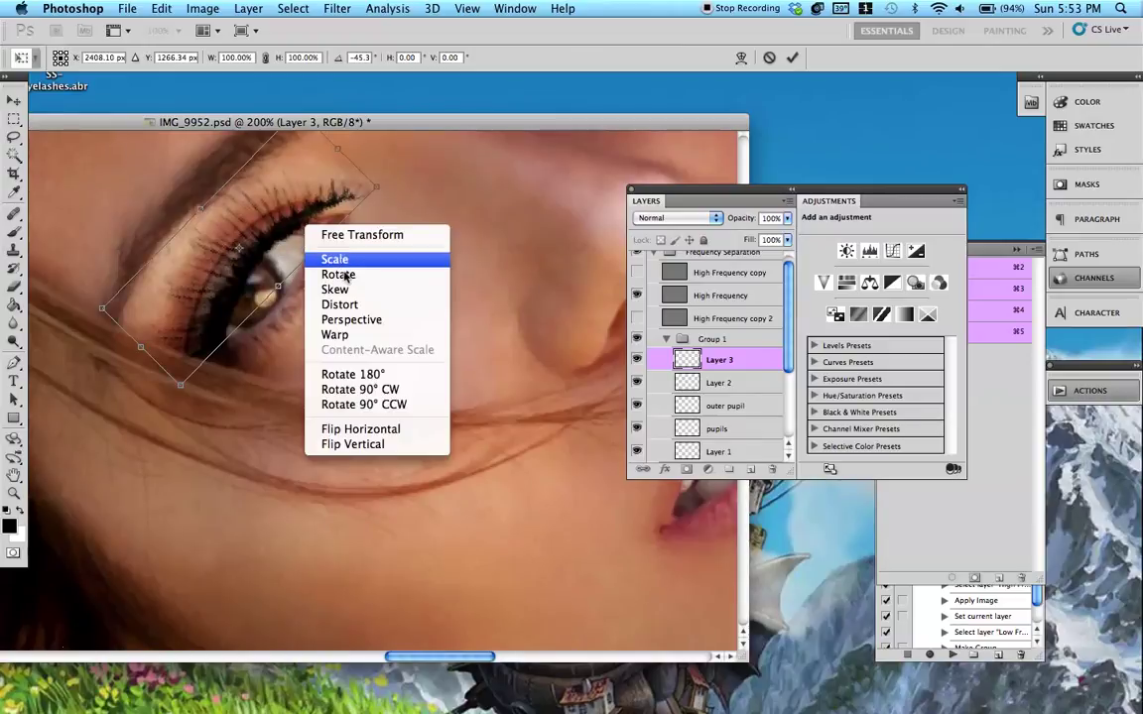
click(332, 333)
mouse_move(346, 196)
mouse_down()
mouse_move(365, 192)
mouse_move(378, 211)
mouse_move(246, 279)
mouse_up()
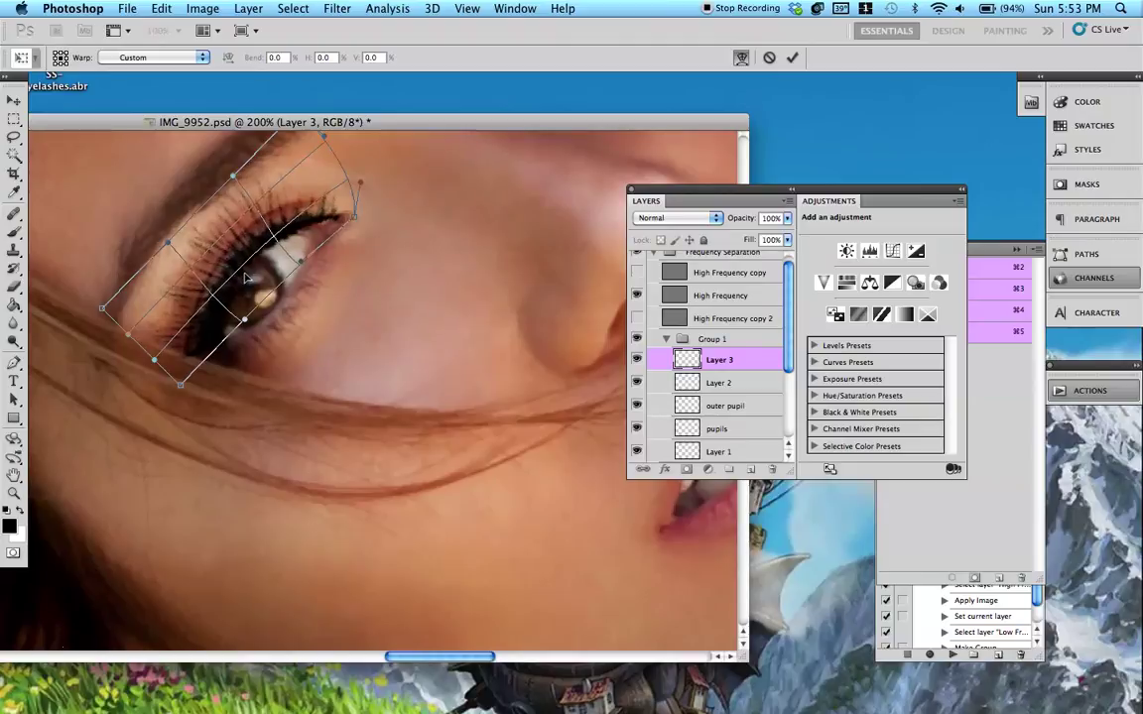
key(Return)
drag(719, 359, 729, 288)
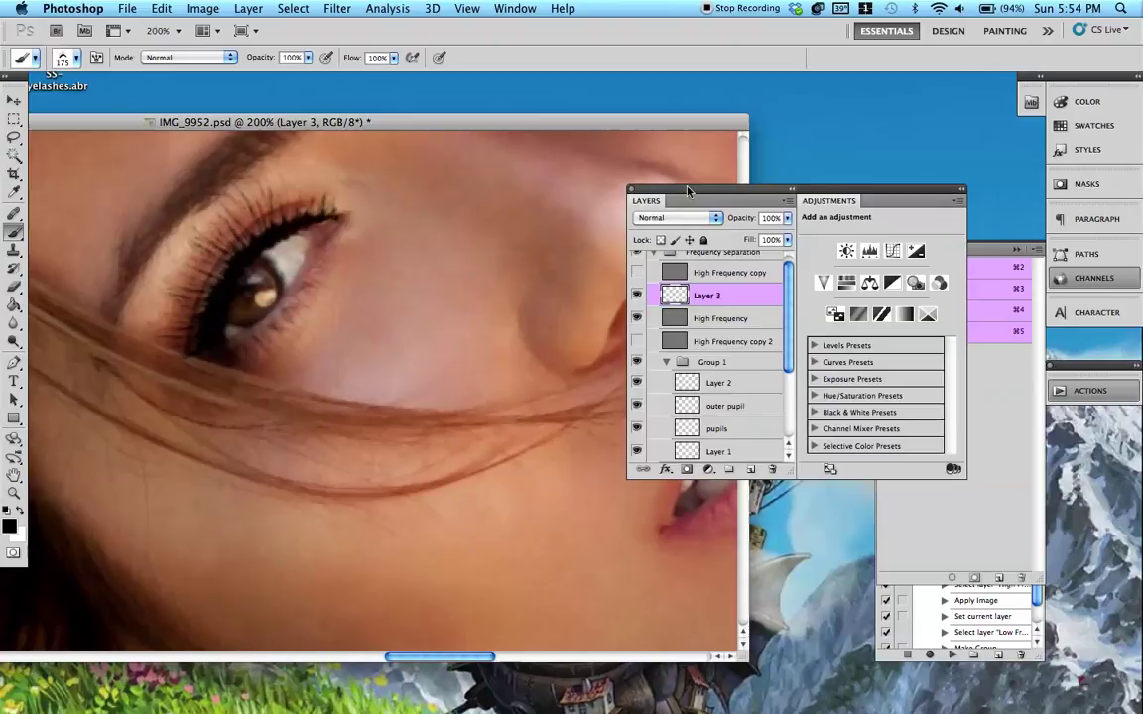
drag(687, 191, 635, 196)
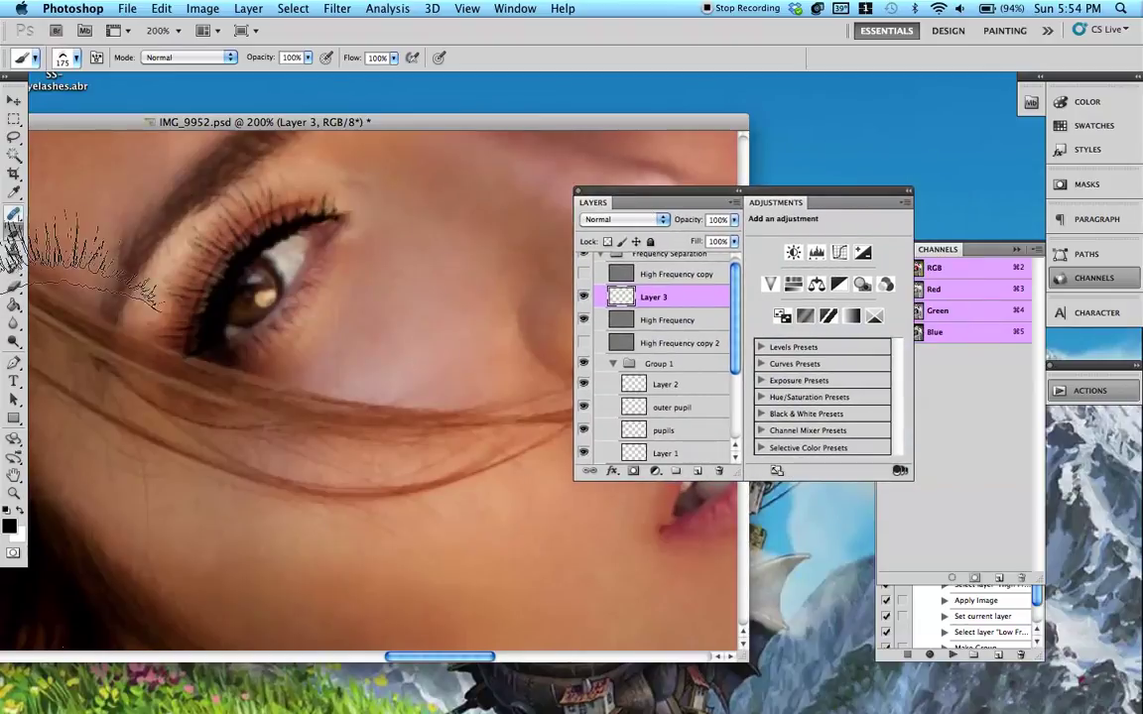
Add a layer mask to Layer 3 and erase the excess lashes at the lower eye's inner corner at 61% opacity
click(18, 288)
click(634, 471)
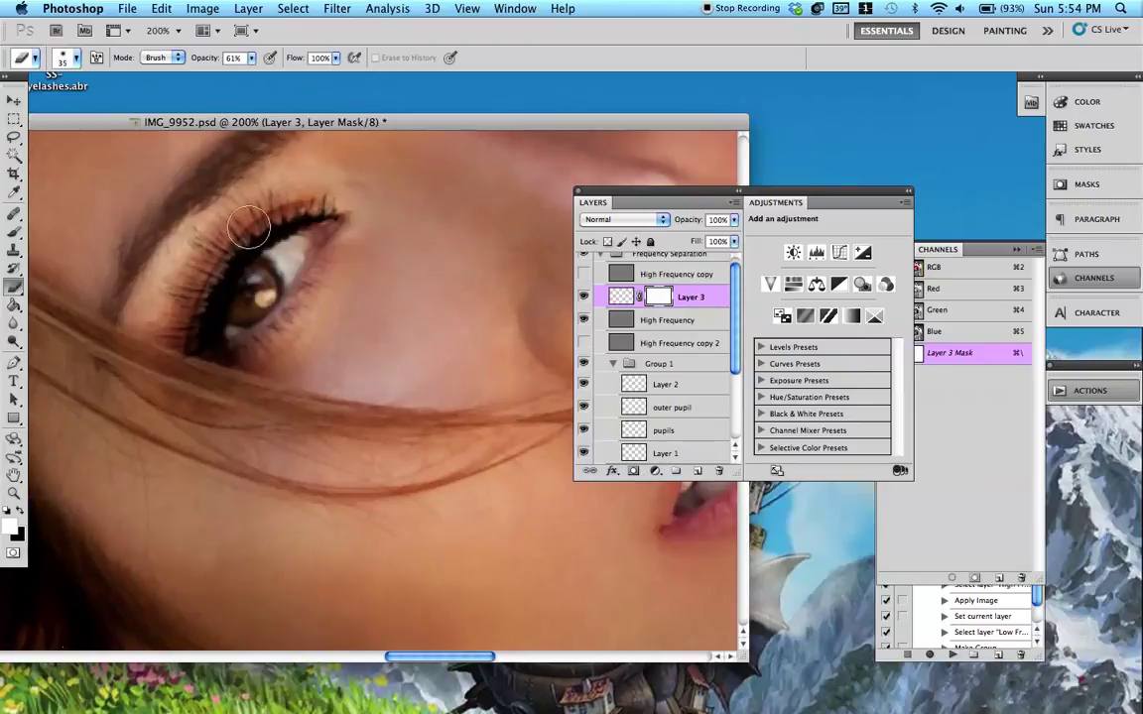
key(x)
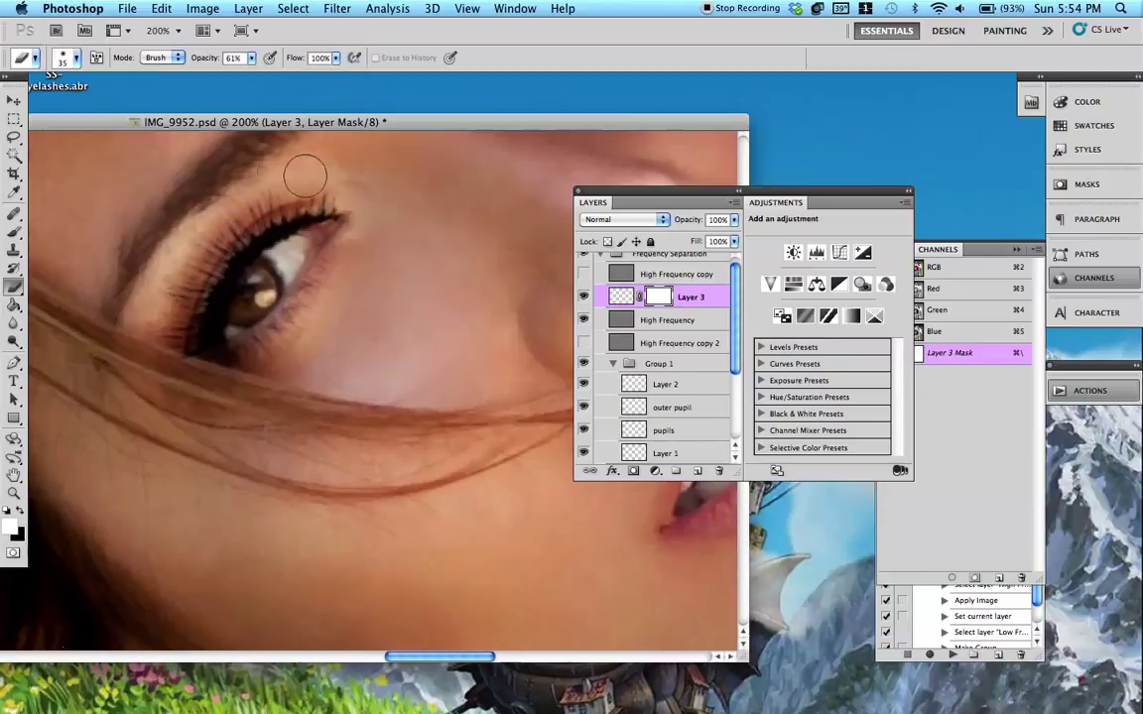
drag(346, 213, 360, 221)
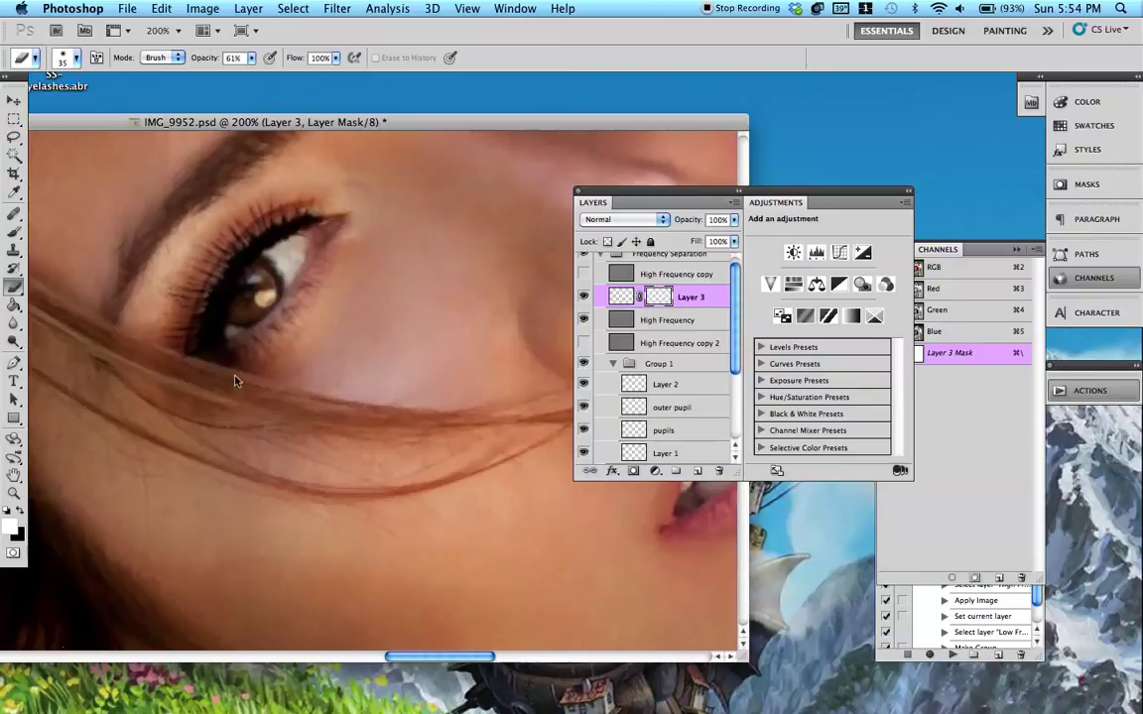
Create a new layer named "eyelash right" for the upper eye's lashes
drag(348, 283, 265, 396)
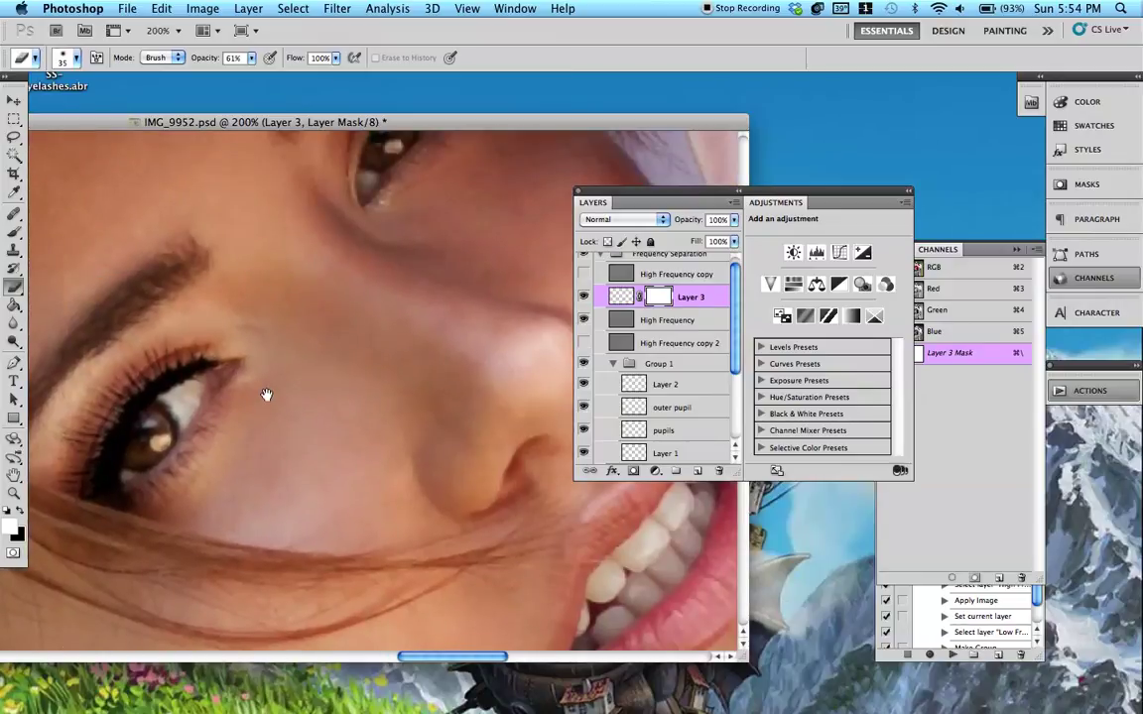
drag(311, 256, 299, 385)
drag(369, 269, 292, 353)
key(b)
key(super+shift+n)
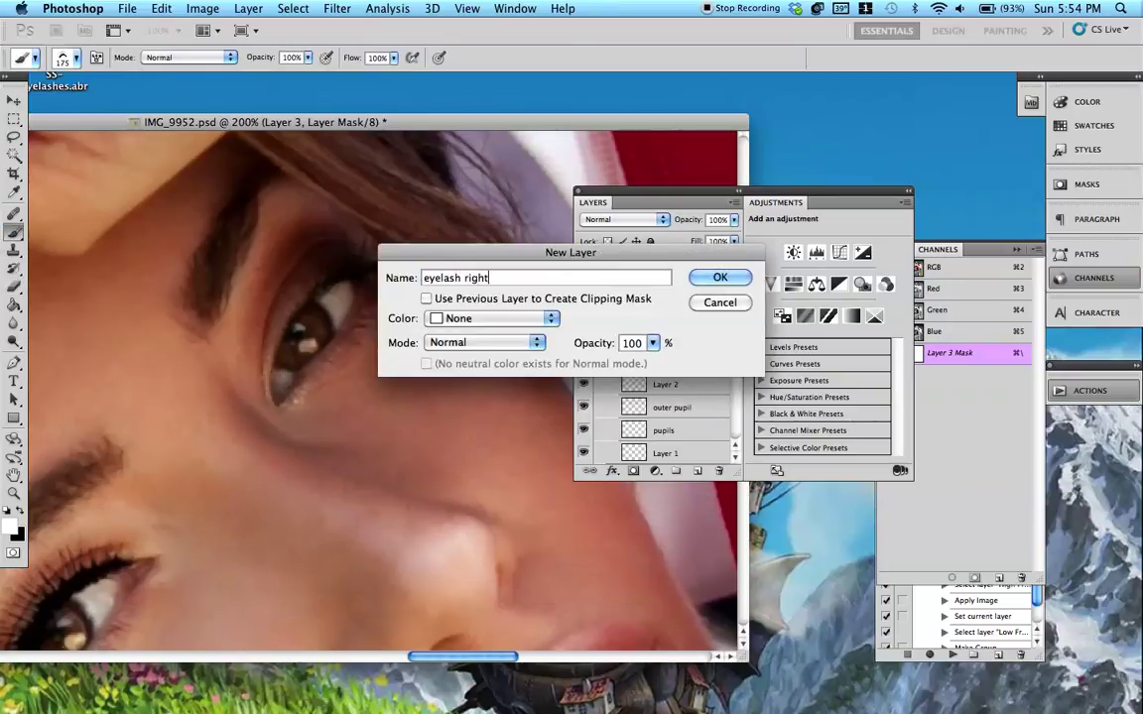
key(Return)
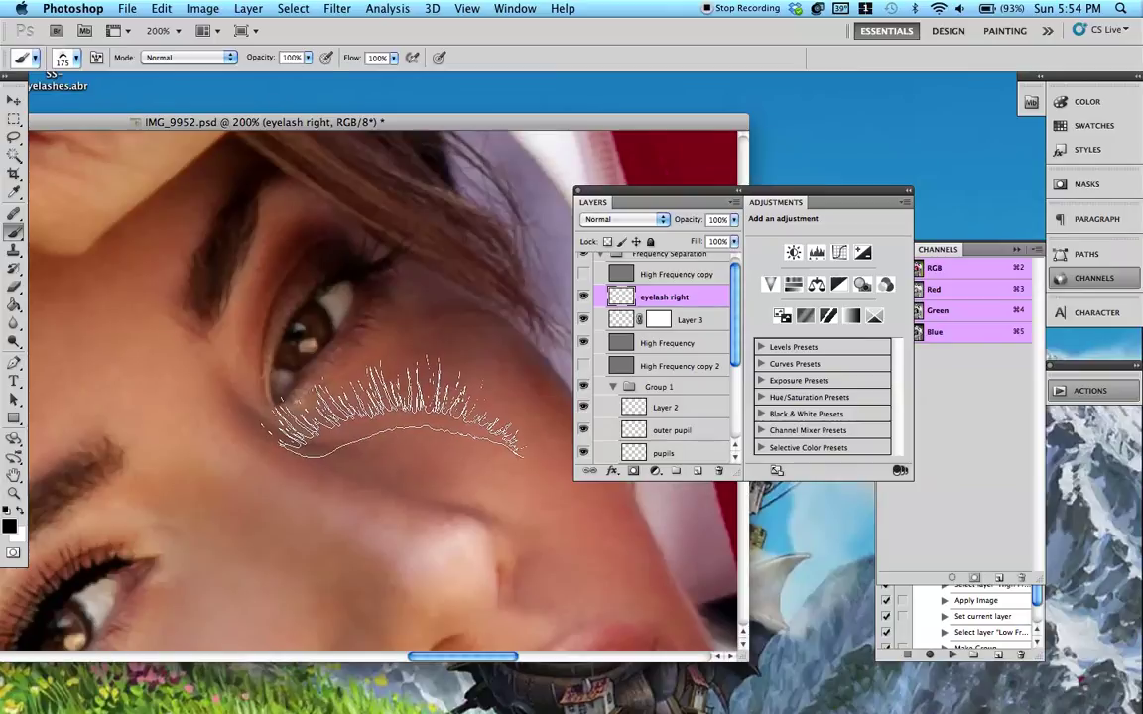
Try a black lash stamp at 150 px below the upper eye and undo it
key(bracketleft)
click(405, 397)
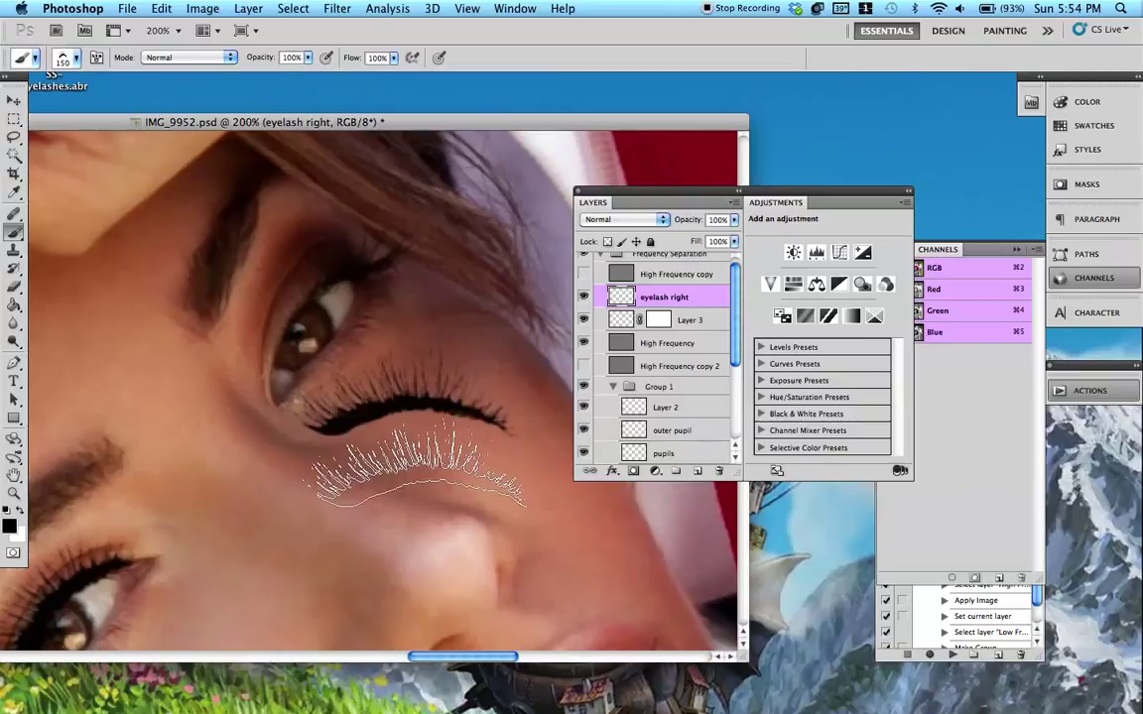
key(super+z)
Choose the 494 px eyelash brush, reduce it to 100 px and stamp black lashes once beside the upper eye
click(65, 58)
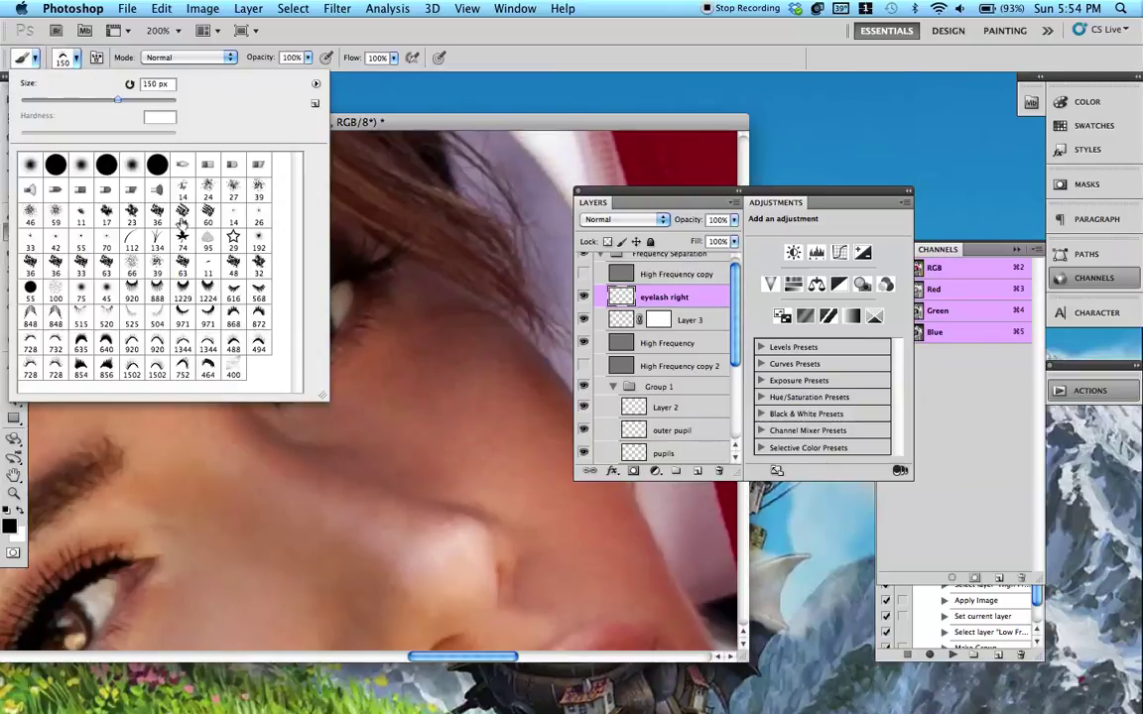
double_click(257, 352)
key(bracketleft)
key(bracketleft)
key(bracketleft)
key(bracketleft)
key(bracketleft)
key(bracketleft)
key(bracketleft)
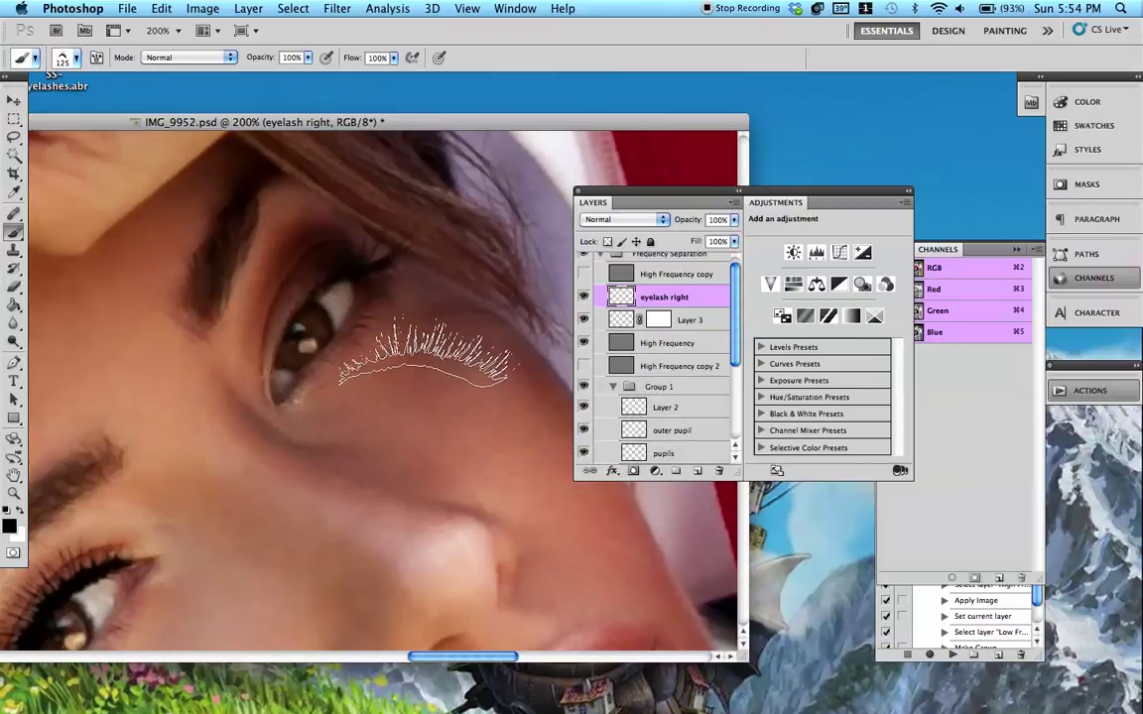
key(bracketleft)
click(425, 357)
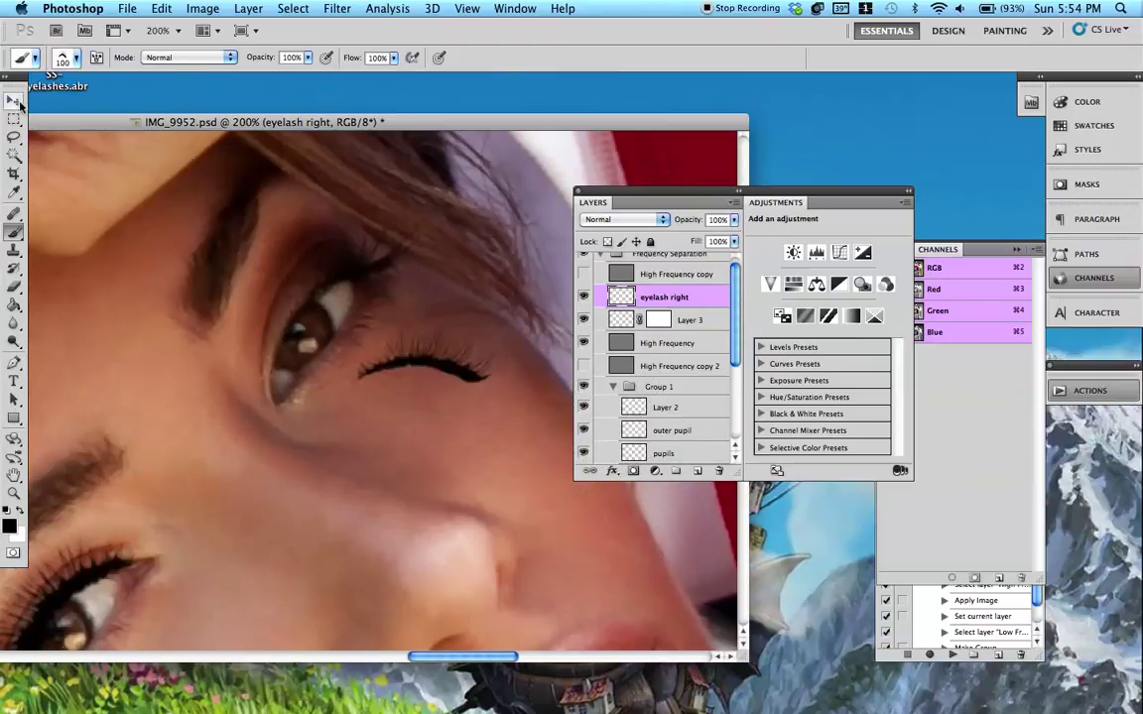
Move the lashes onto the upper eye's upper lid, scaled to about 107% and rotated about -36°
click(14, 102)
key(super+t)
drag(441, 342, 386, 260)
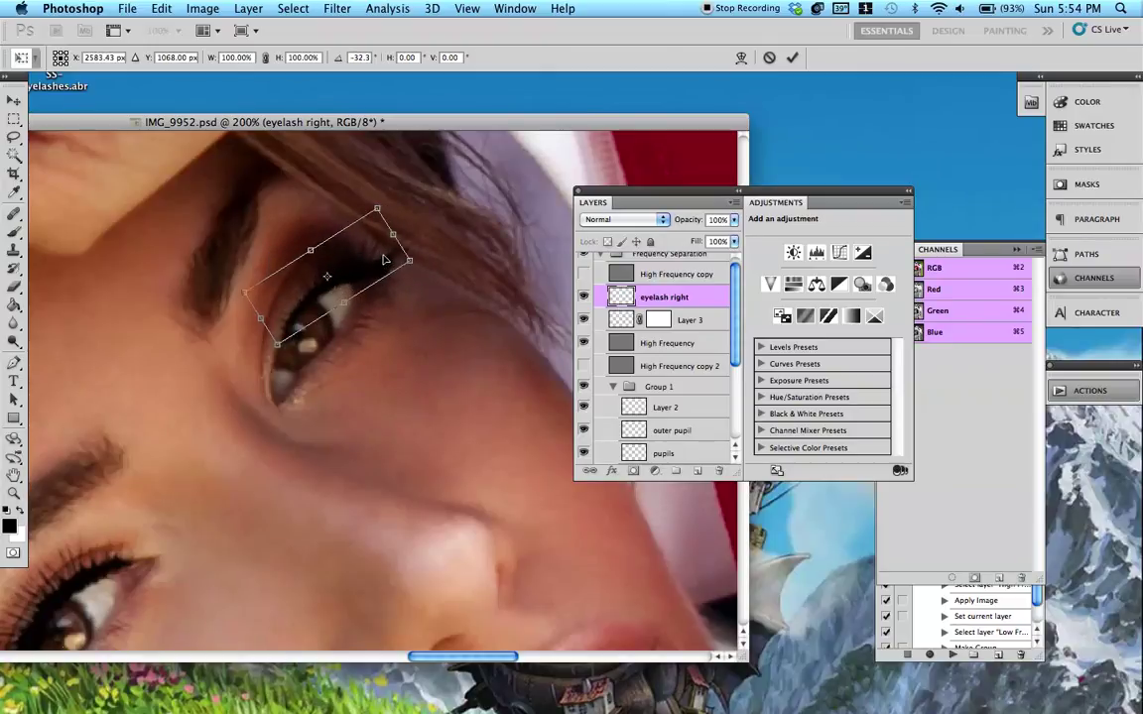
drag(379, 204, 416, 240)
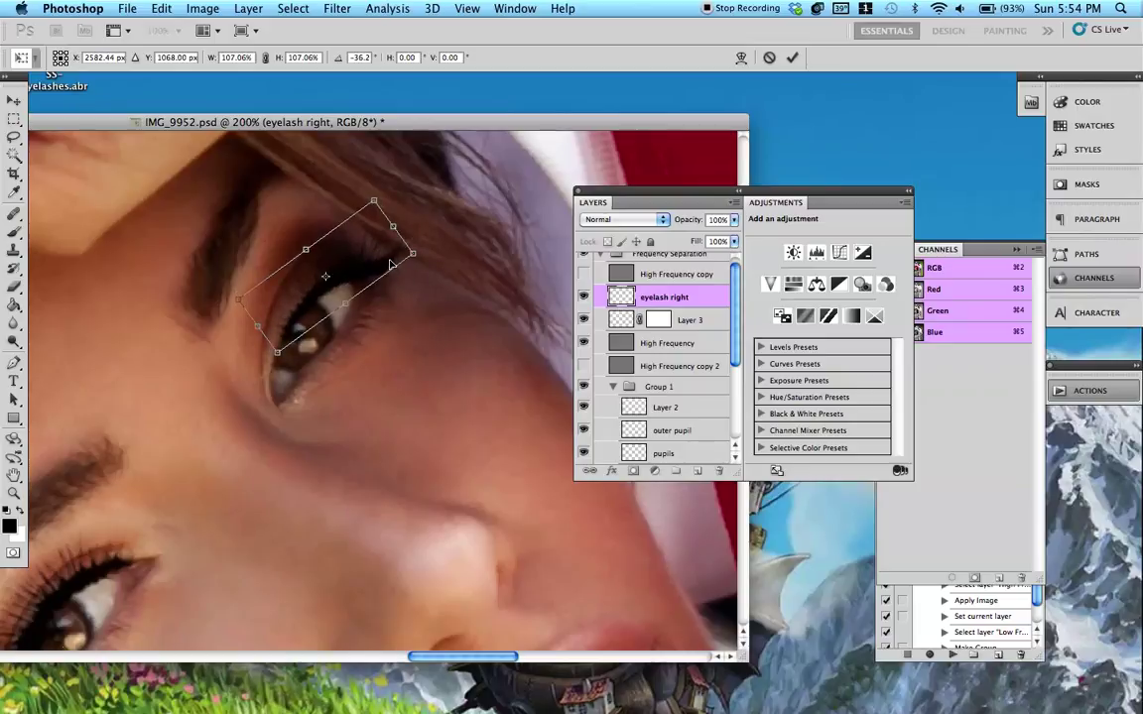
key(Return)
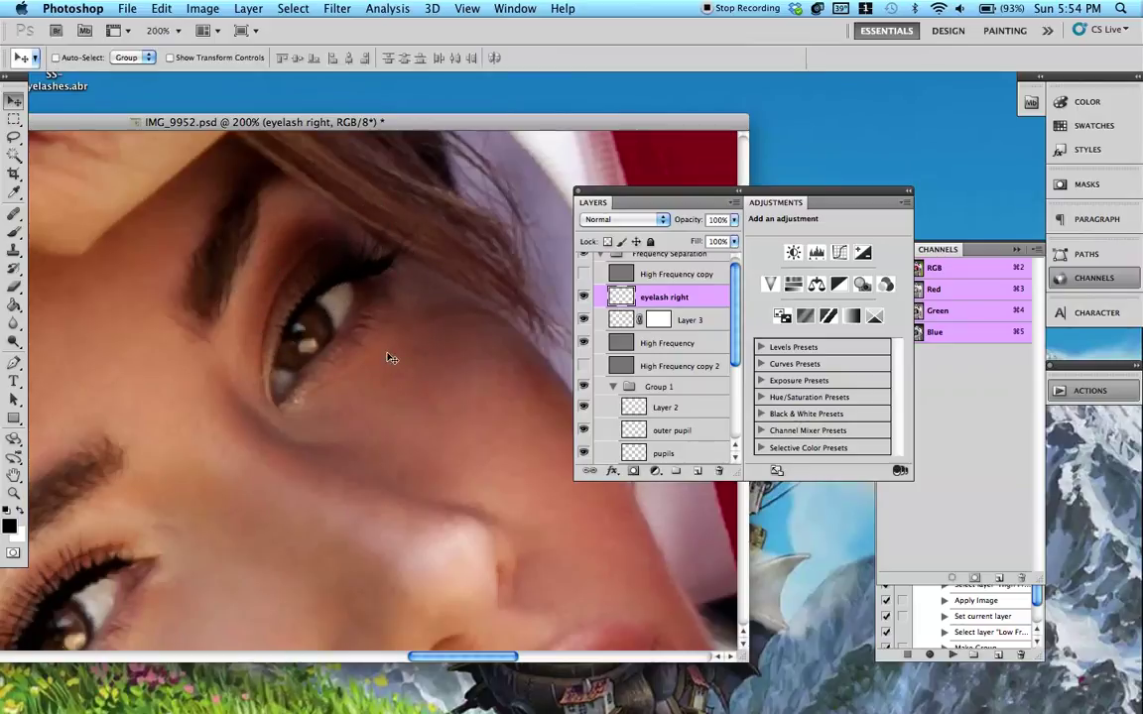
Warp the eyelash right layer slightly upward at the outer corner to follow the lid's curve
scroll(390, 358, down, 3)
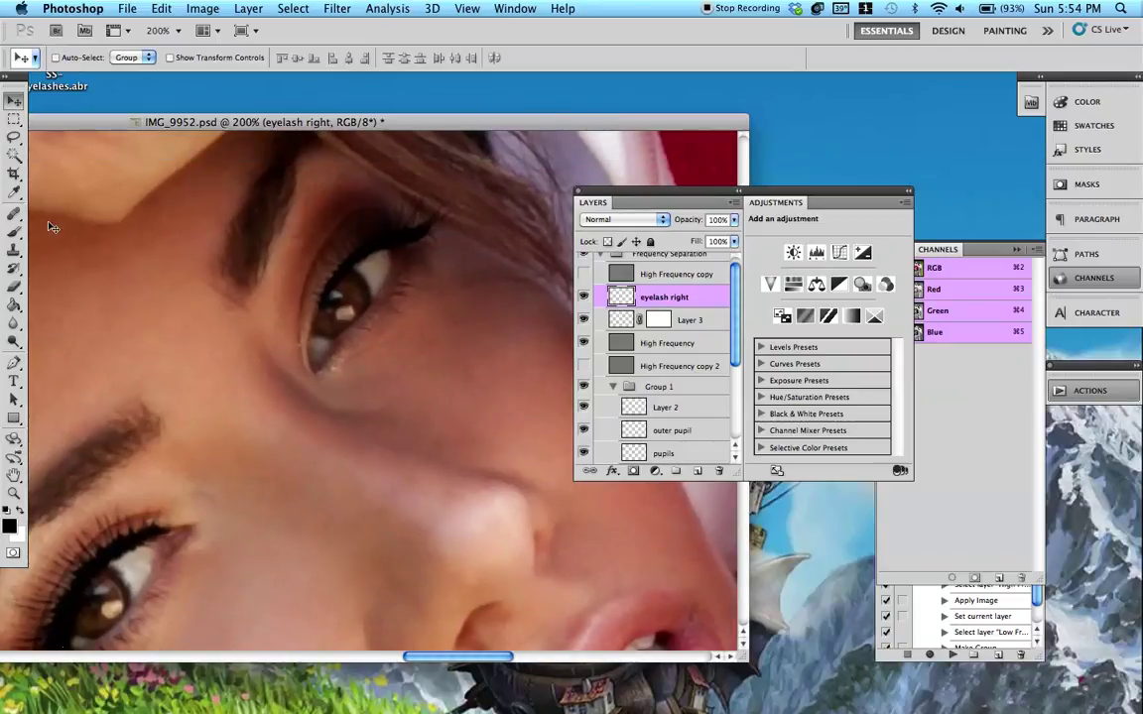
key(ctrl+t)
right_click(386, 210)
click(425, 322)
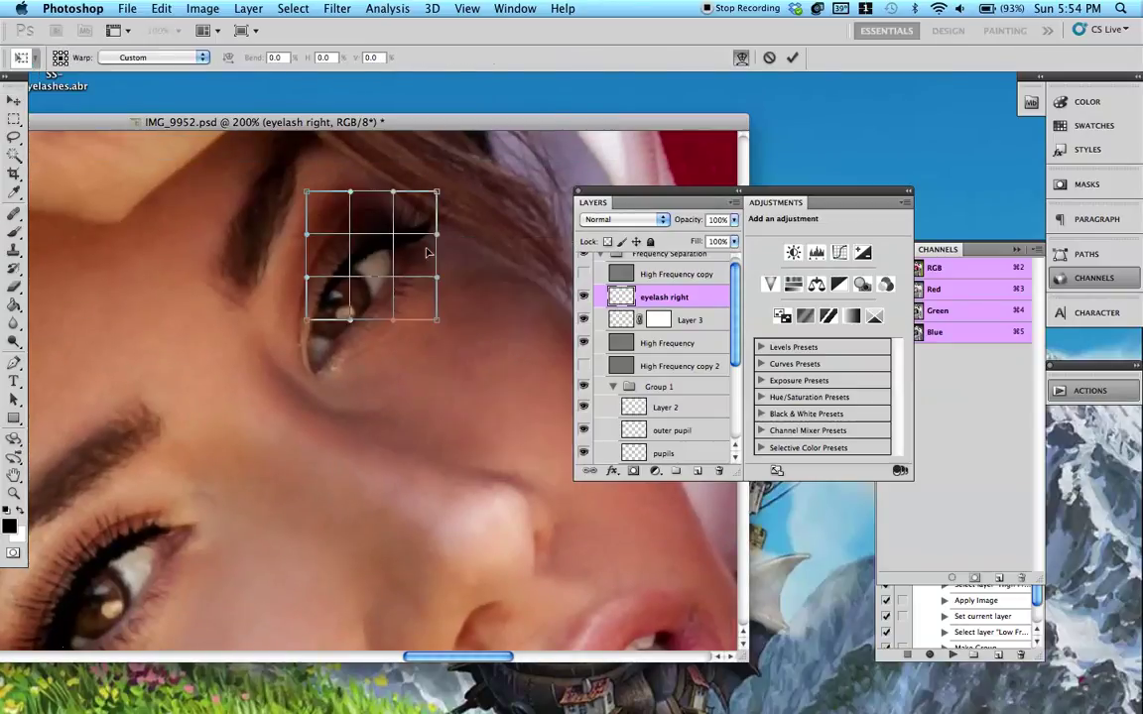
mouse_move(426, 254)
mouse_down()
mouse_move(395, 251)
mouse_move(426, 241)
mouse_up()
key(Return)
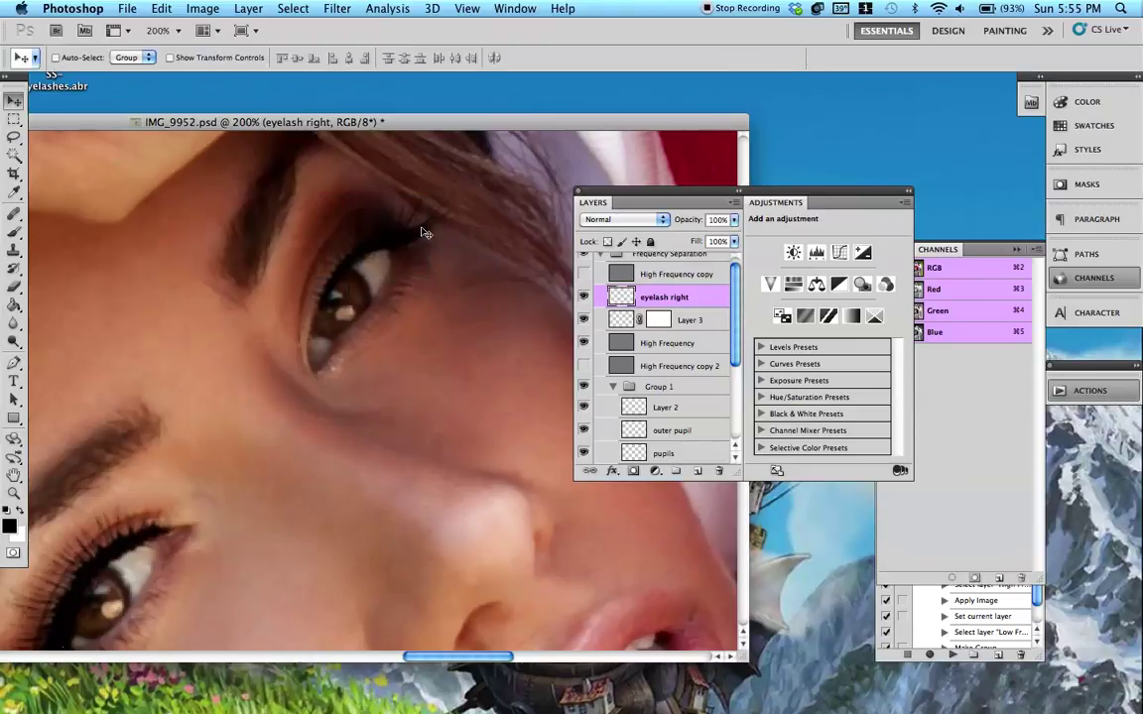
Examine the lashes on both eyes at full-portrait and close-up magnification
drag(349, 437, 431, 369)
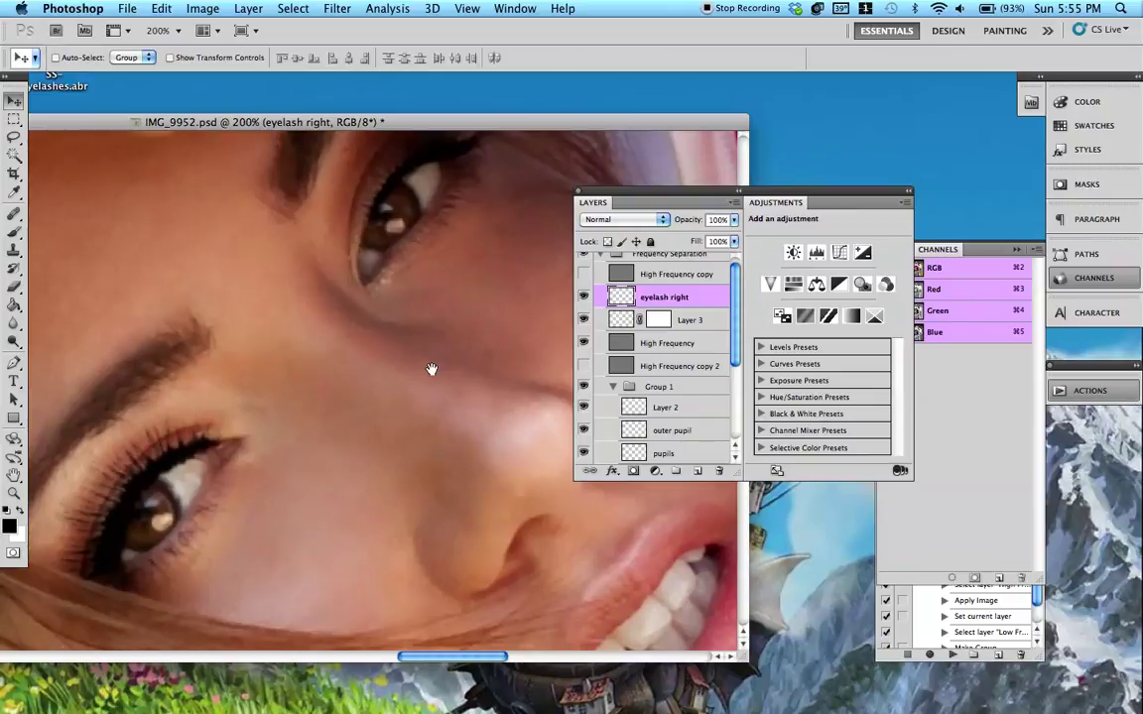
key(super+minus)
key(super+minus)
key(super+minus)
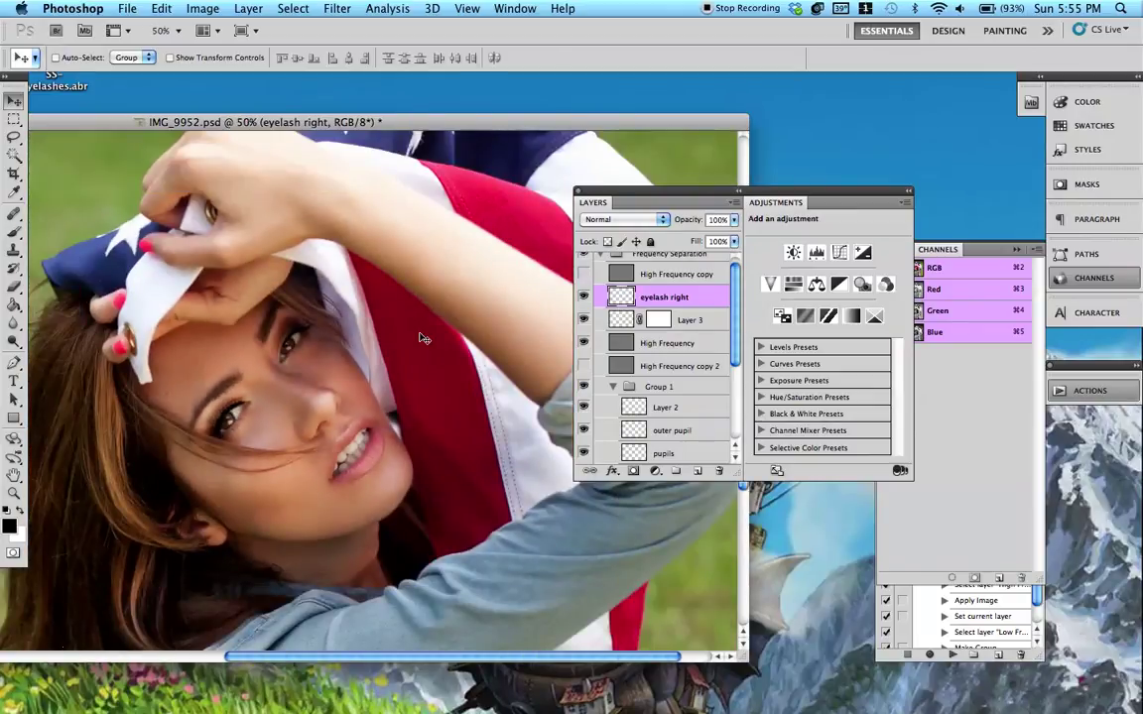
key(super+minus)
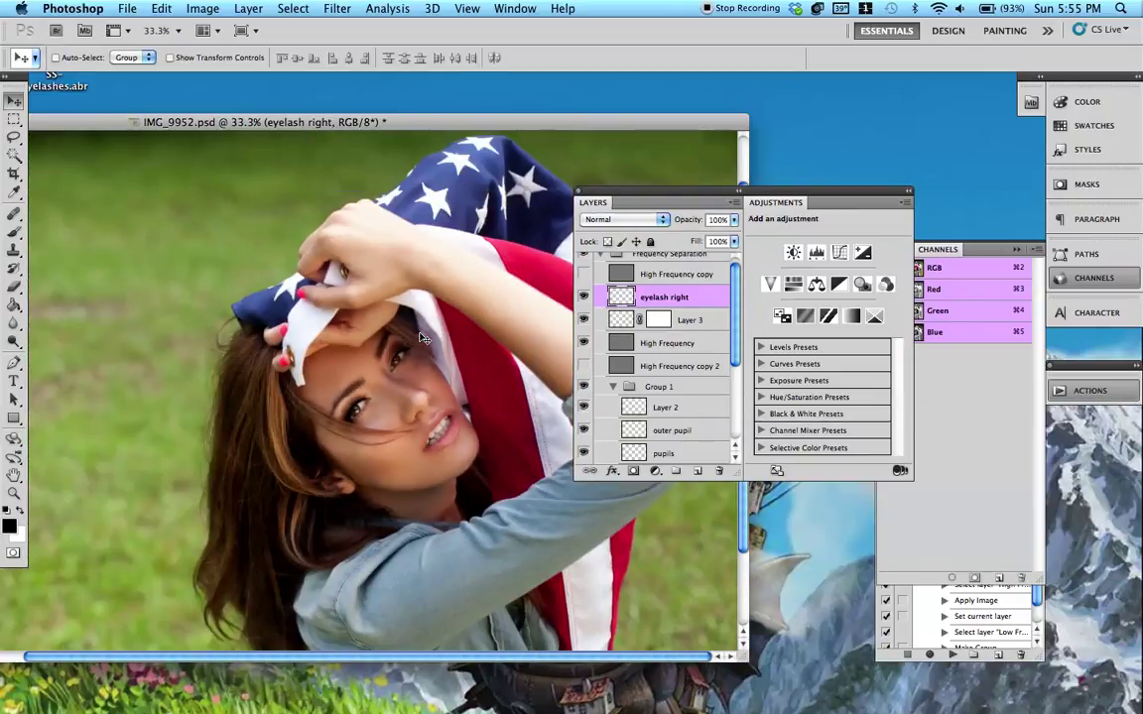
key(super+plus)
key(super+plus)
drag(457, 346, 266, 282)
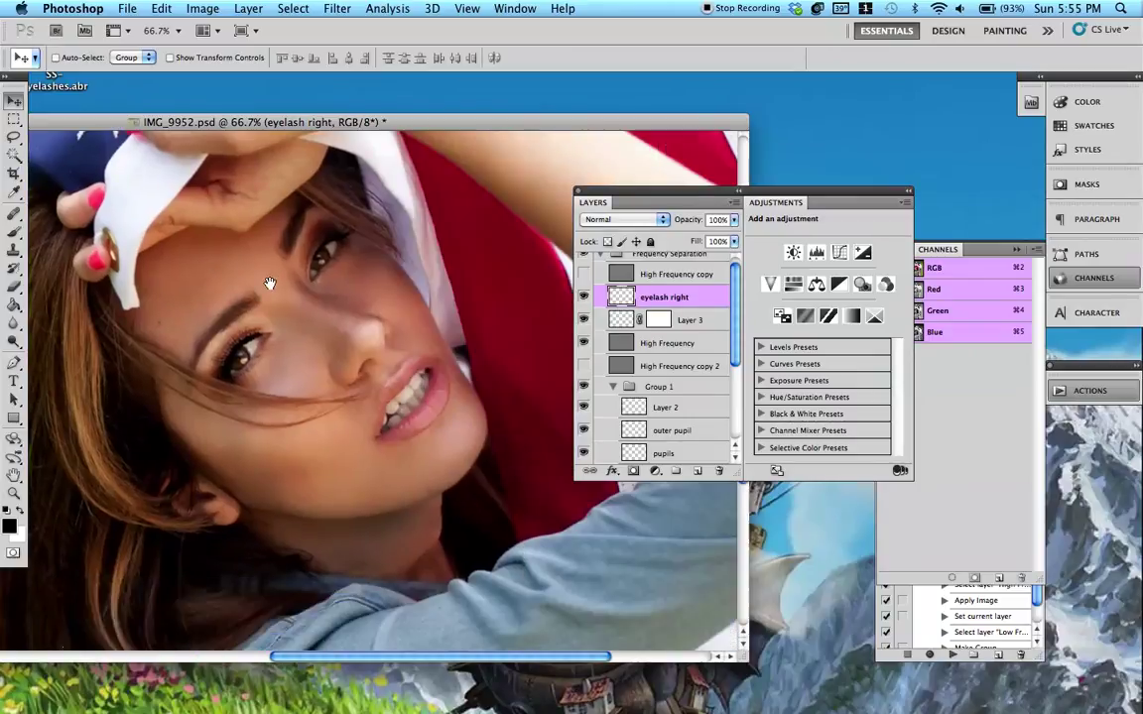
key(super+plus)
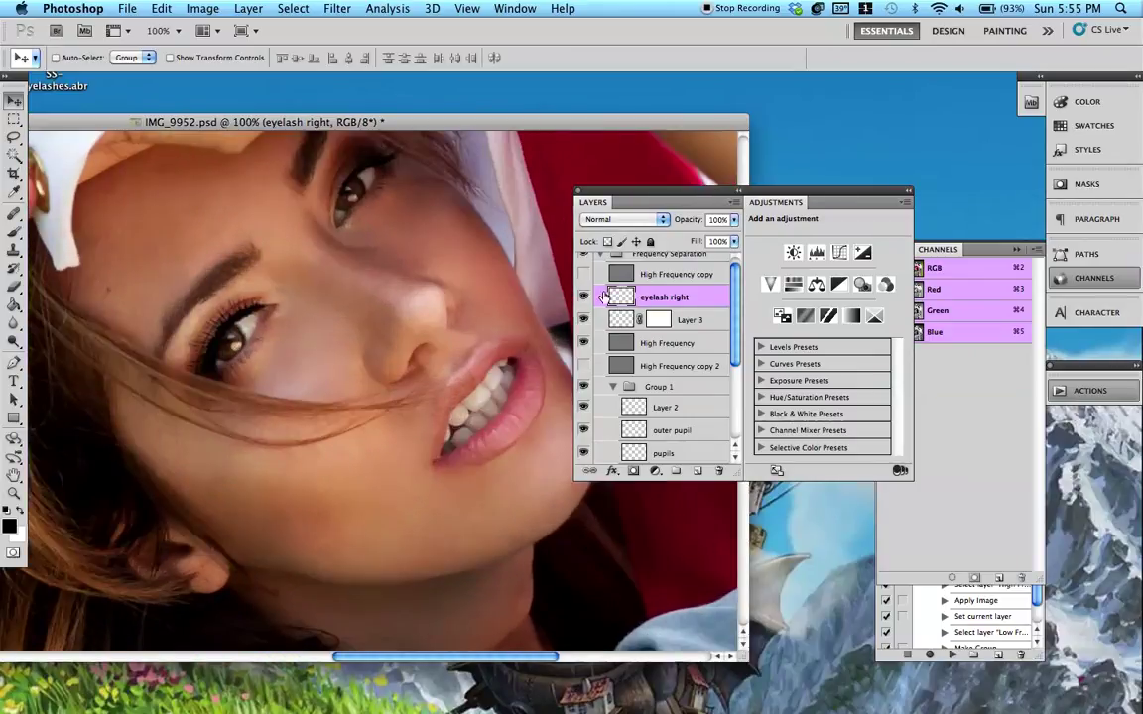
Select the lower eye's lash artwork on Layer 3 and lower its opacity to 70%
click(620, 323)
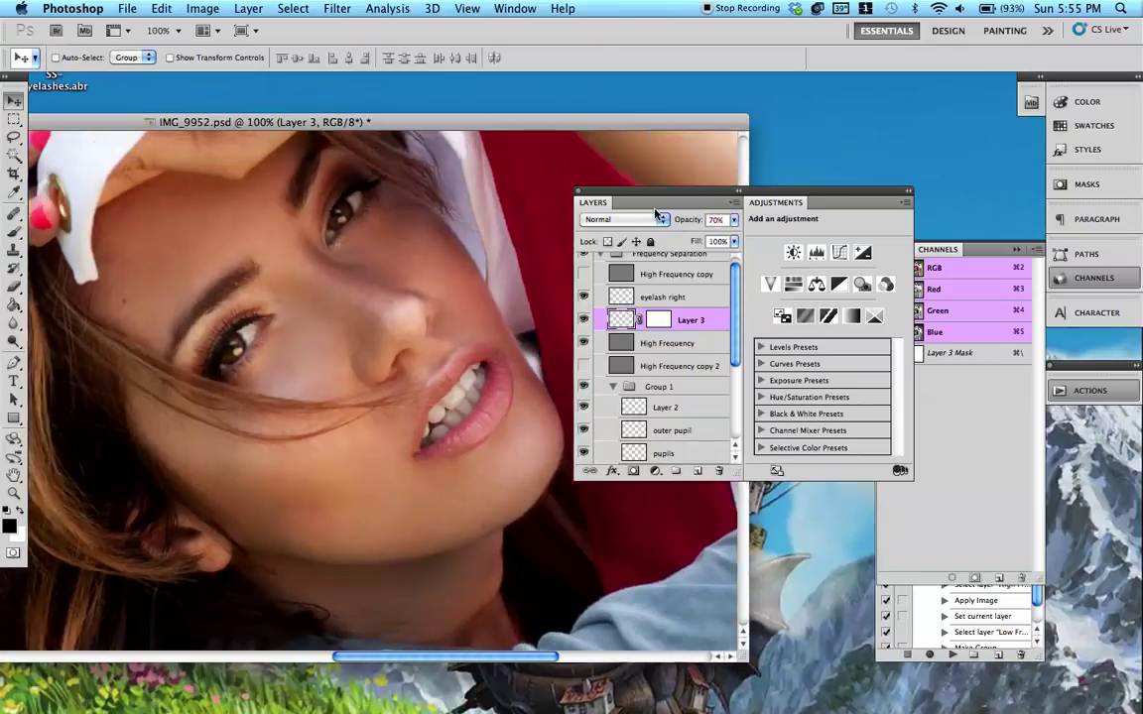
key(super+minus)
key(super+minus)
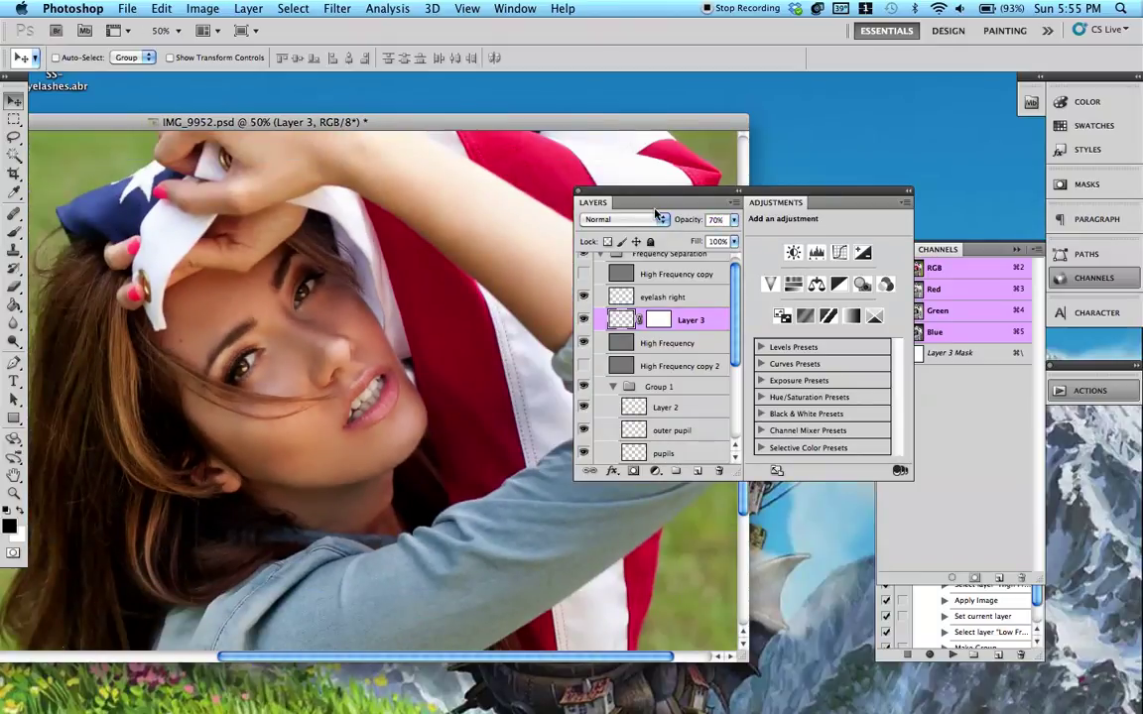
scroll(250, 395, up, 2)
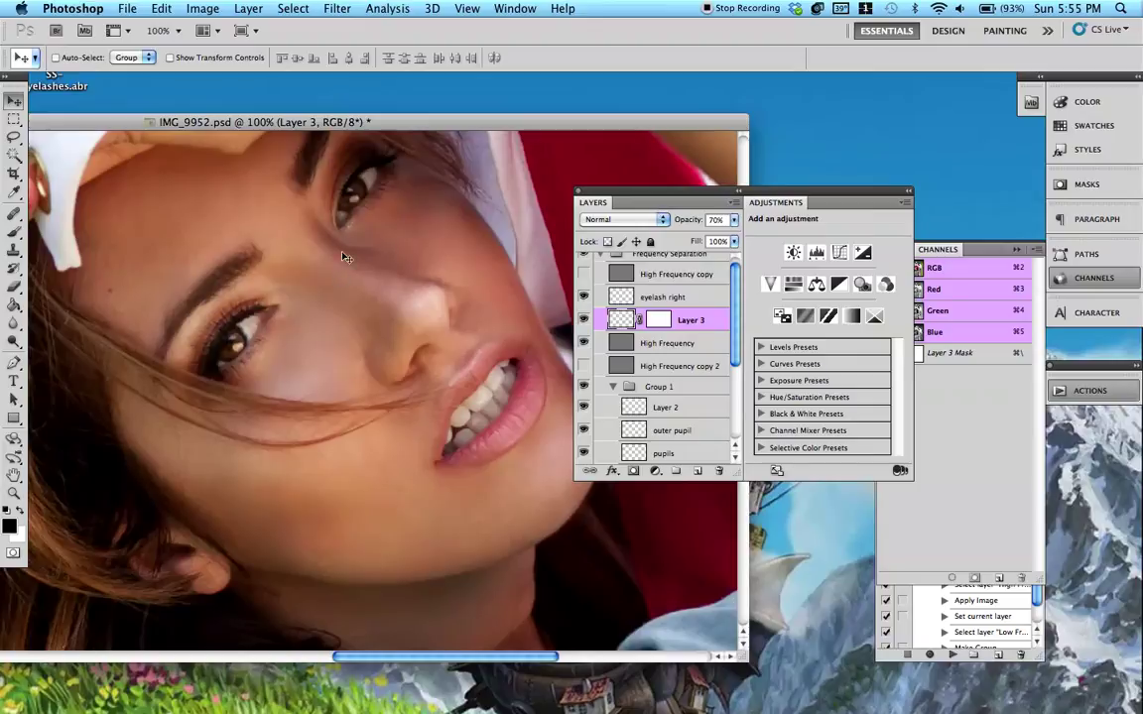
Scale the lower eye's lashes to about 90%, rotate them about -3.8° onto the lid, and set their opacity to 78%
key(super+t)
drag(285, 283, 279, 288)
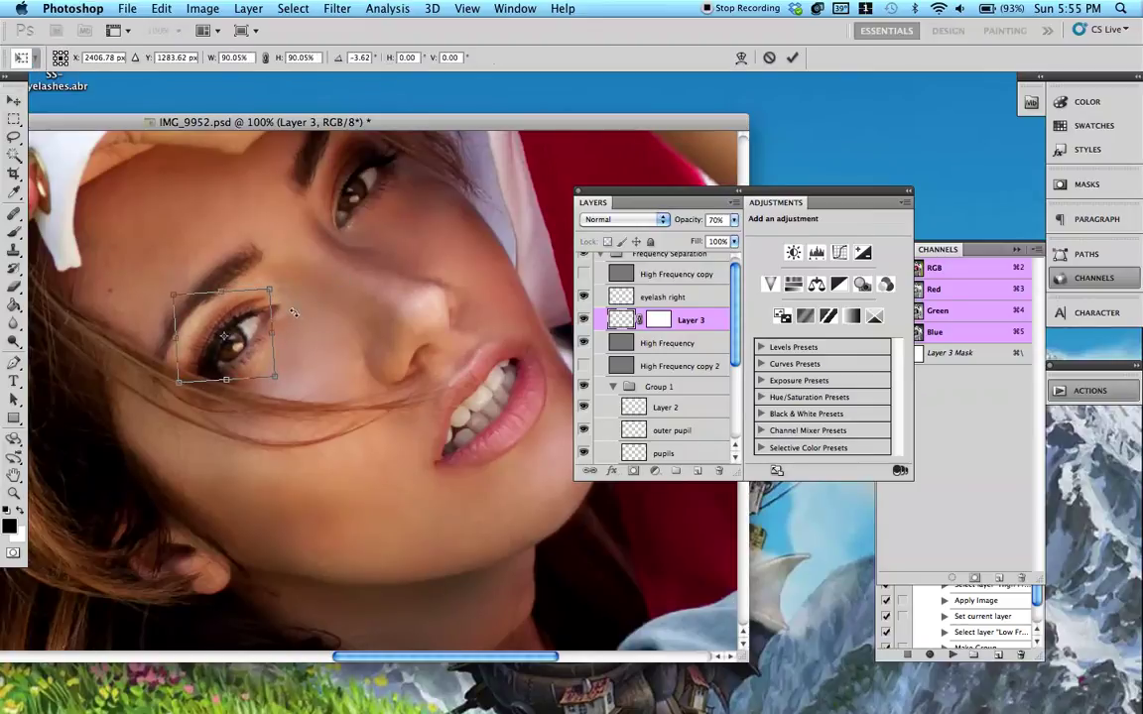
drag(251, 363, 247, 365)
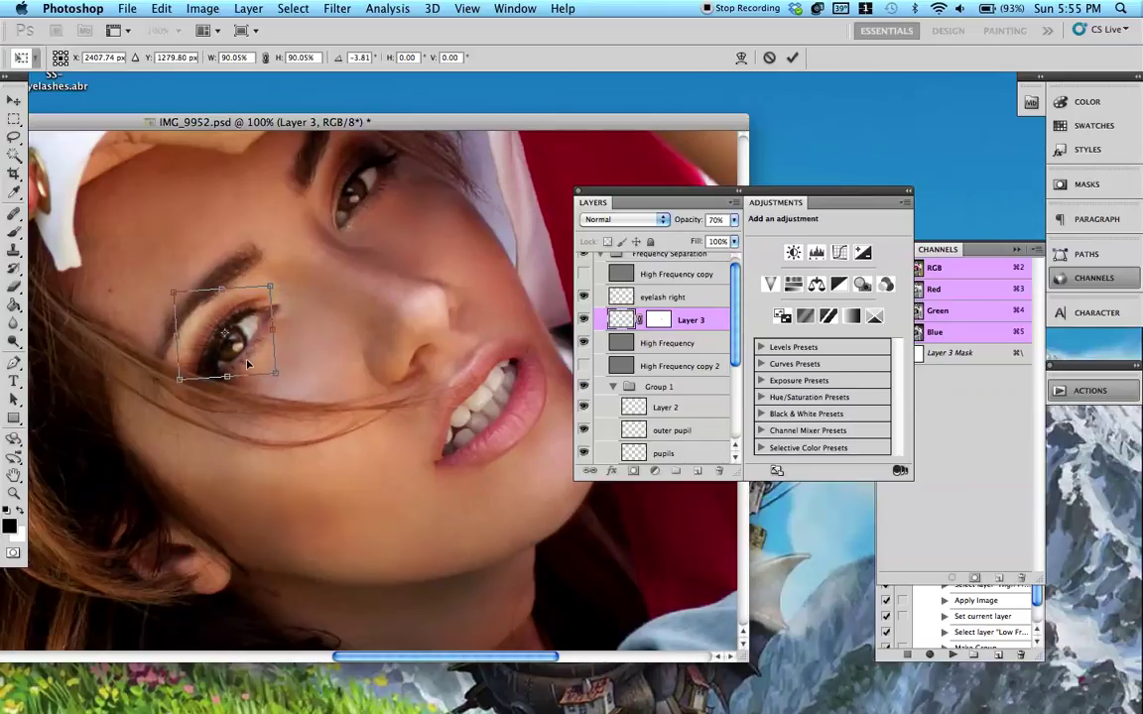
key(Right)
key(Right)
key(Right)
key(Right)
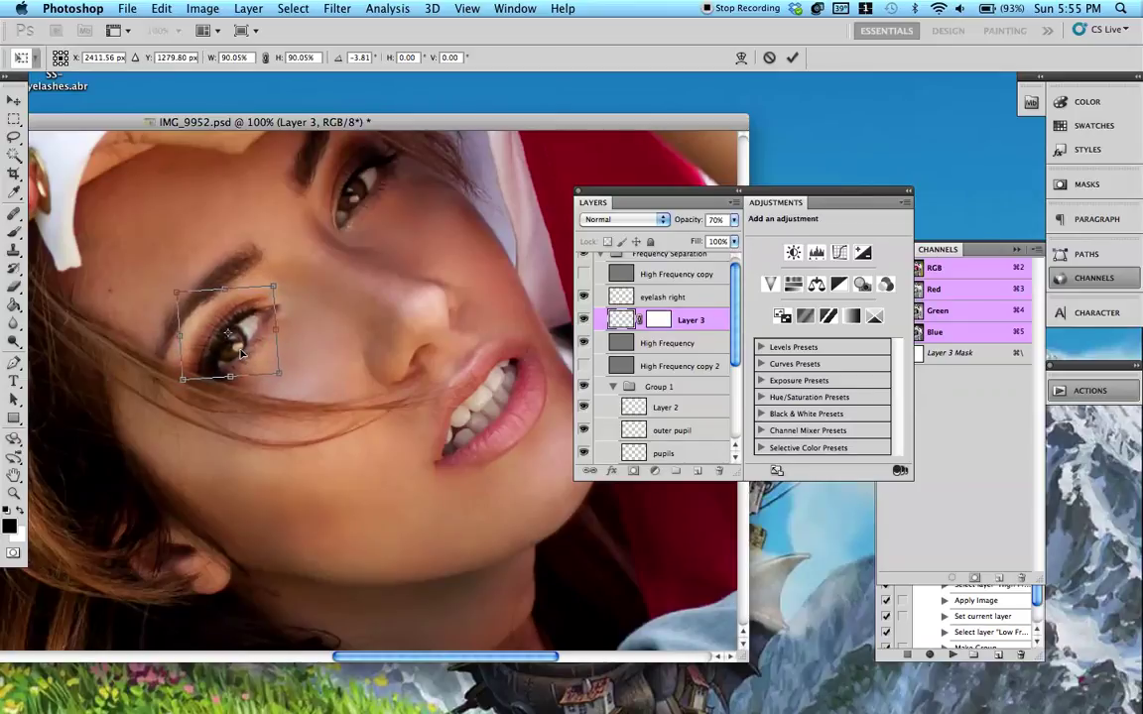
key(Return)
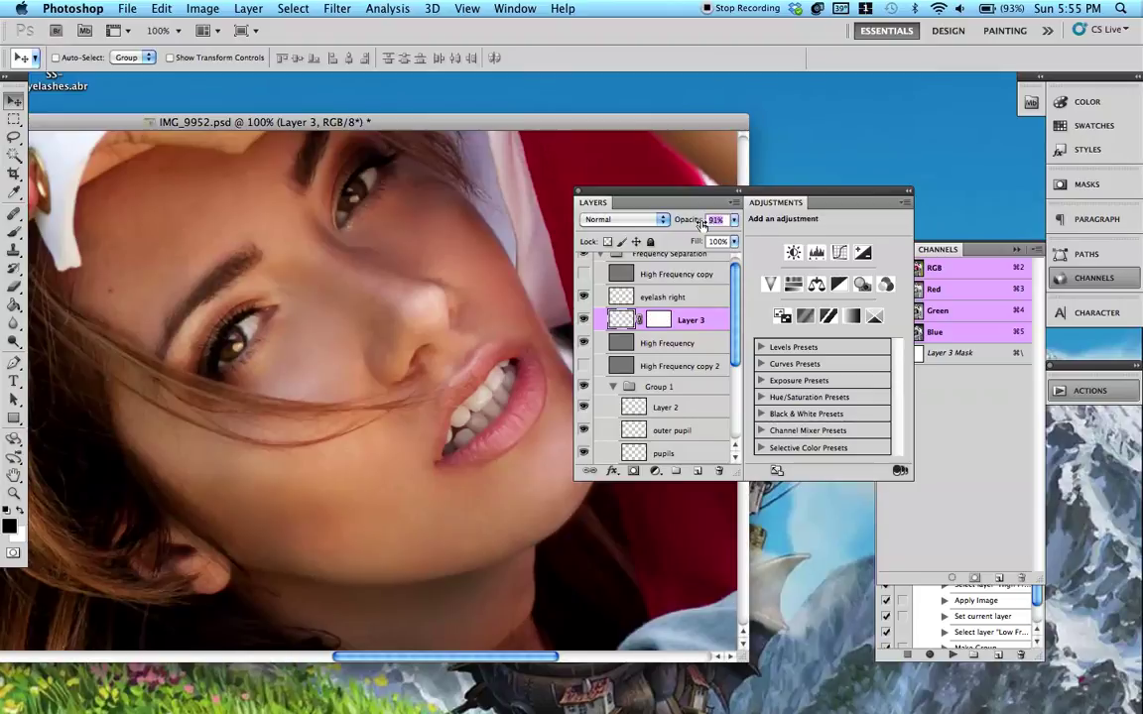
Create a new layer above Layer 3 and set up a soft round black brush at 40 px and 11% opacity
key(super+shift+n)
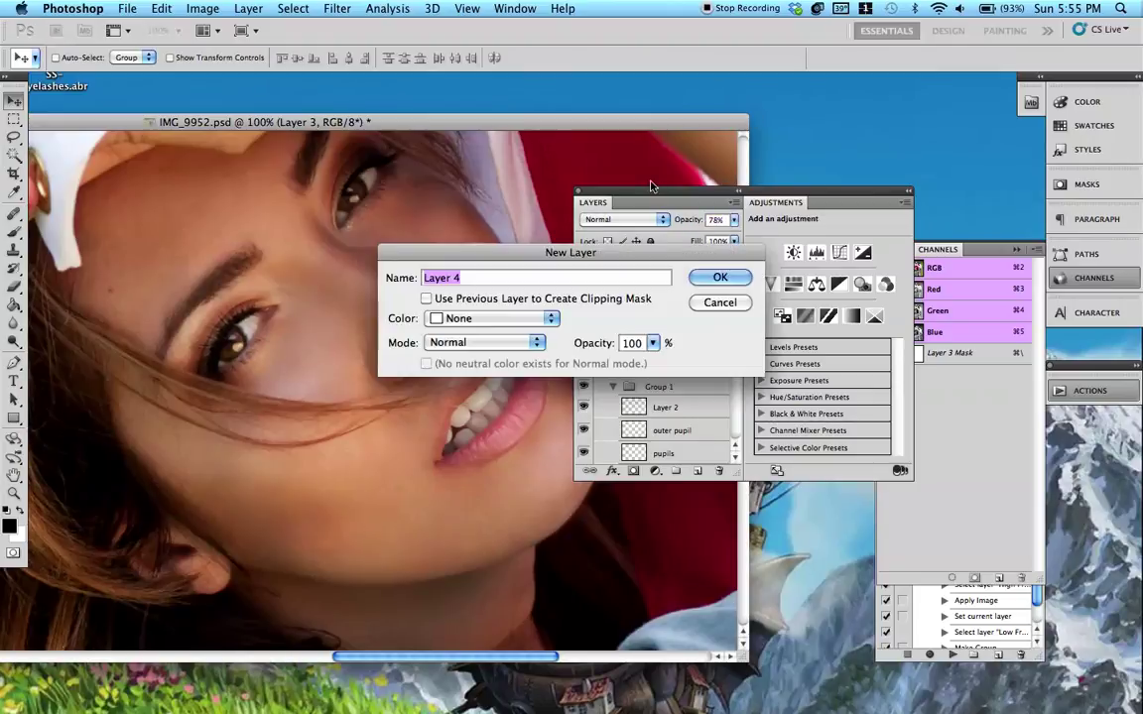
key(Return)
key(b)
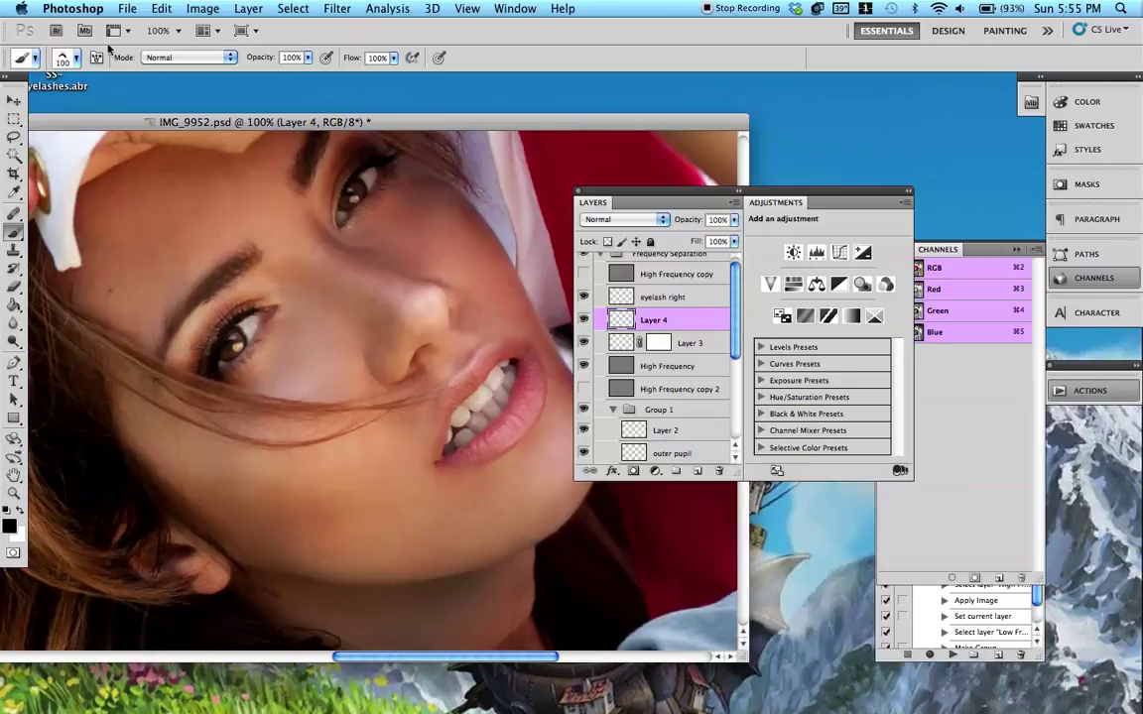
click(65, 59)
double_click(106, 211)
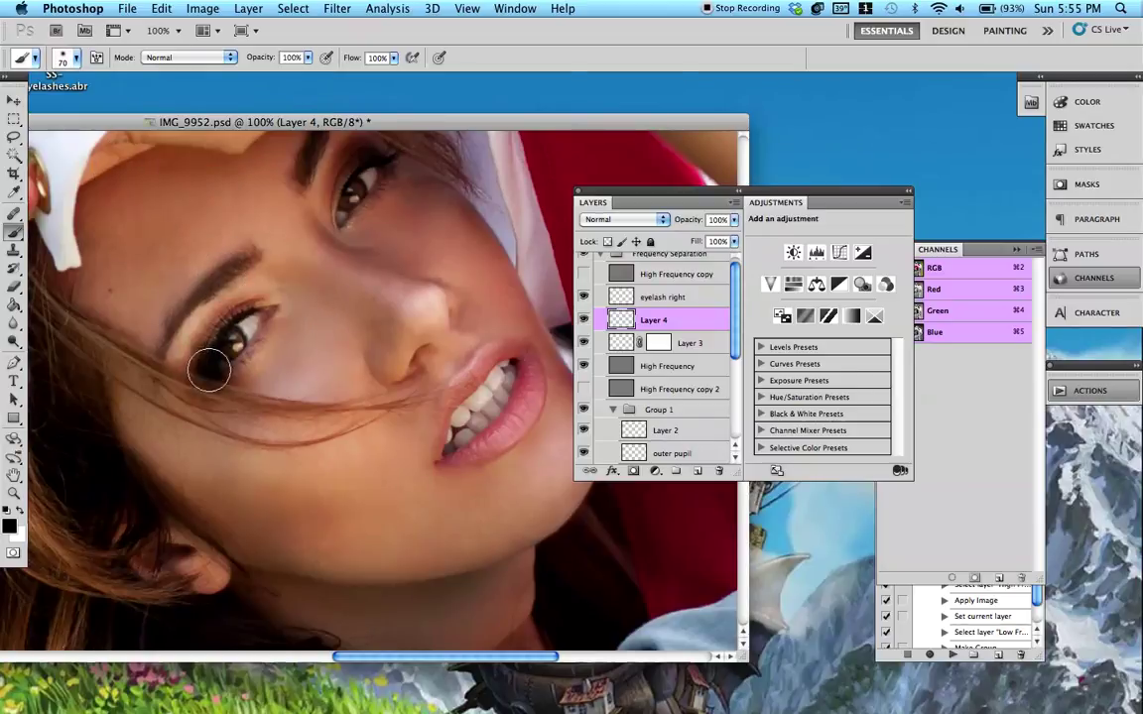
key(bracketleft)
key(bracketleft)
key(bracketleft)
key(1)
key(1)
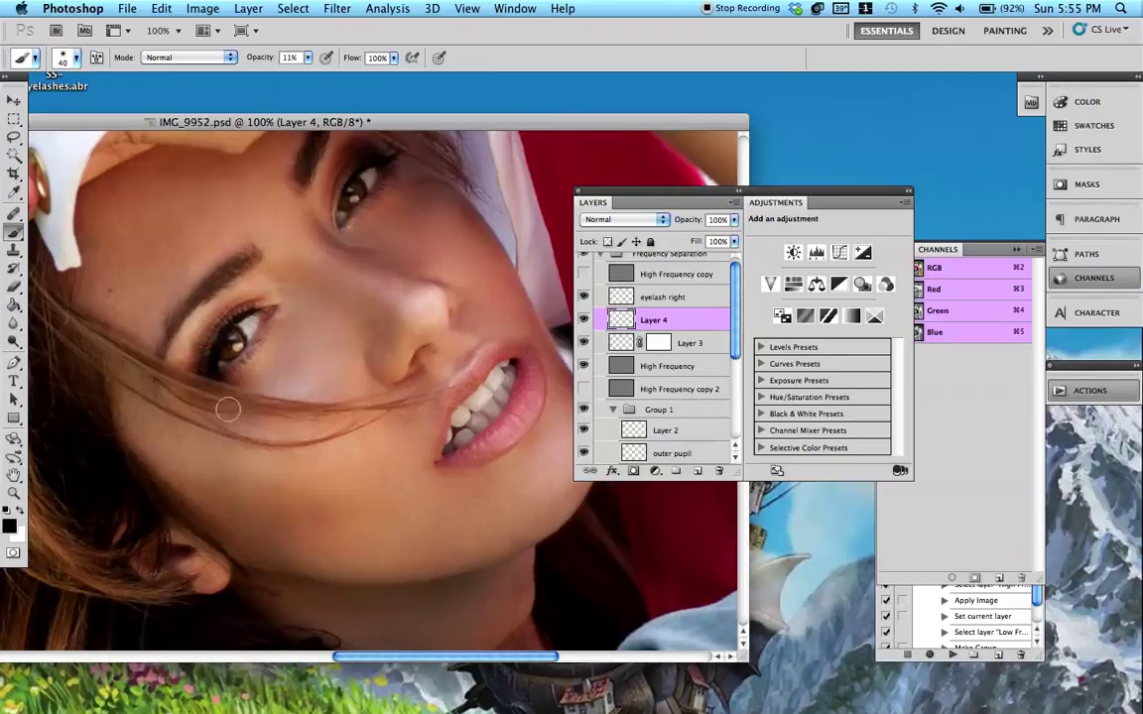
Group the eyelash right layer, Layer 4 and Layer 3 together
key(super+minus)
key(super+minus)
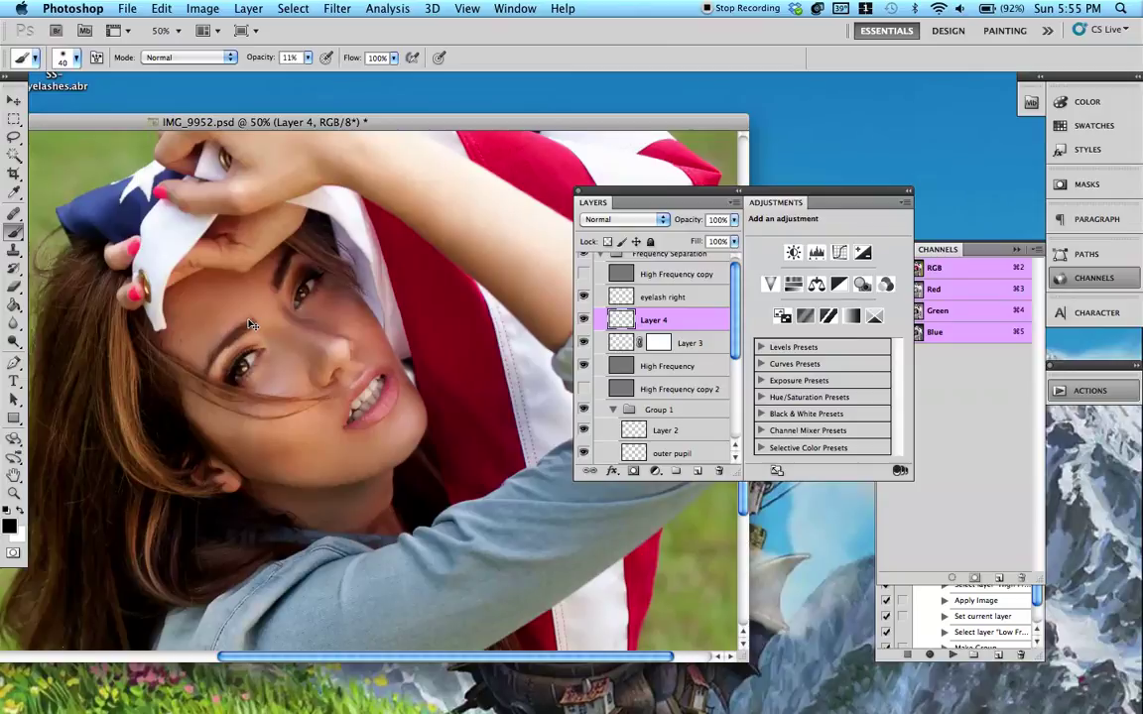
click(664, 298)
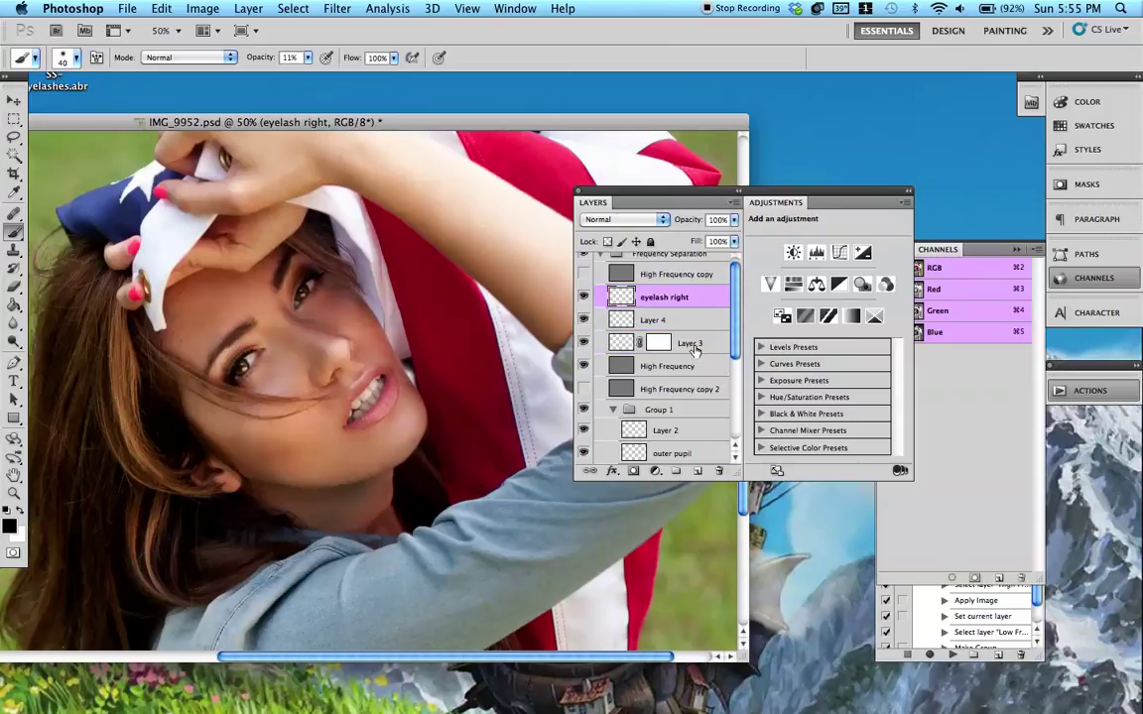
shift+click(623, 342)
key(super+g)
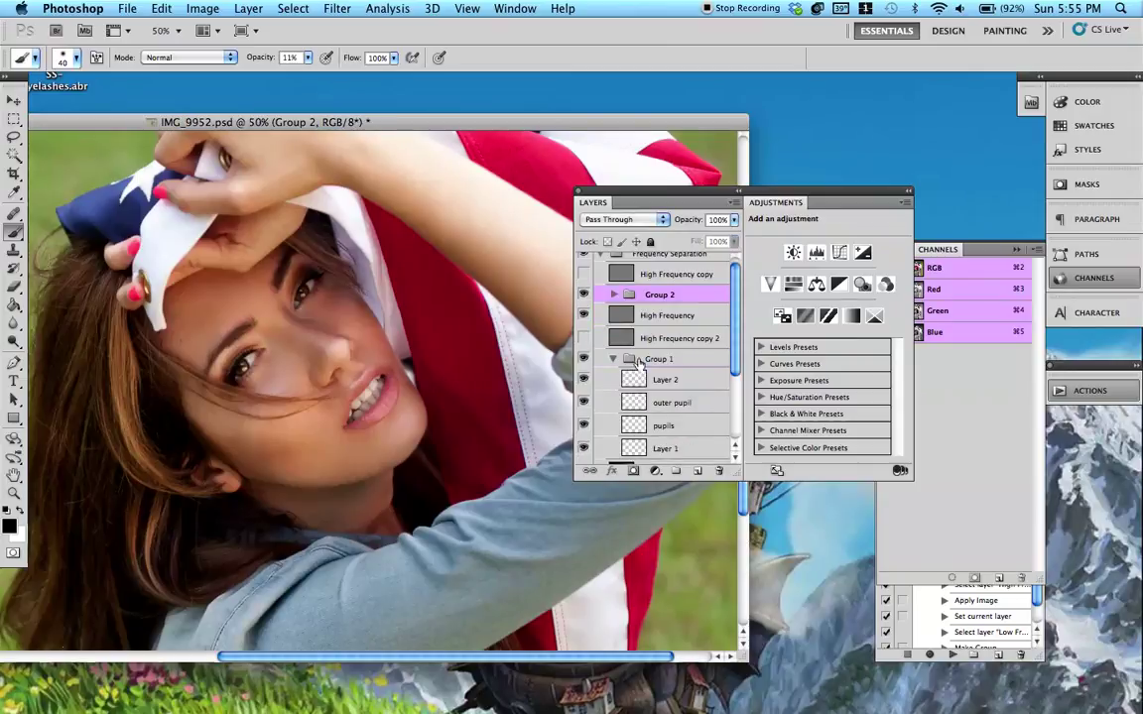
Make Group 1 the active group and collapse its contents in the layer stack
click(655, 359)
click(612, 358)
drag(655, 358, 609, 362)
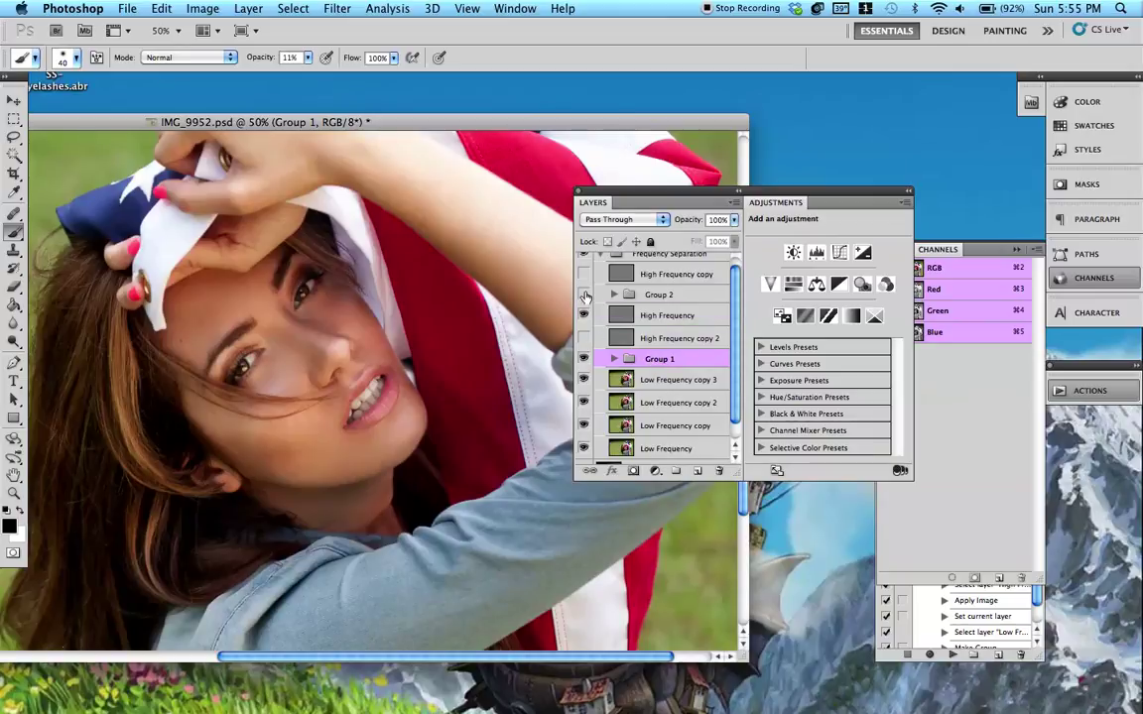
Hide and show Group 2 to compare the eyes with and without the added lashes, including at 200% zoom
click(585, 296)
click(584, 296)
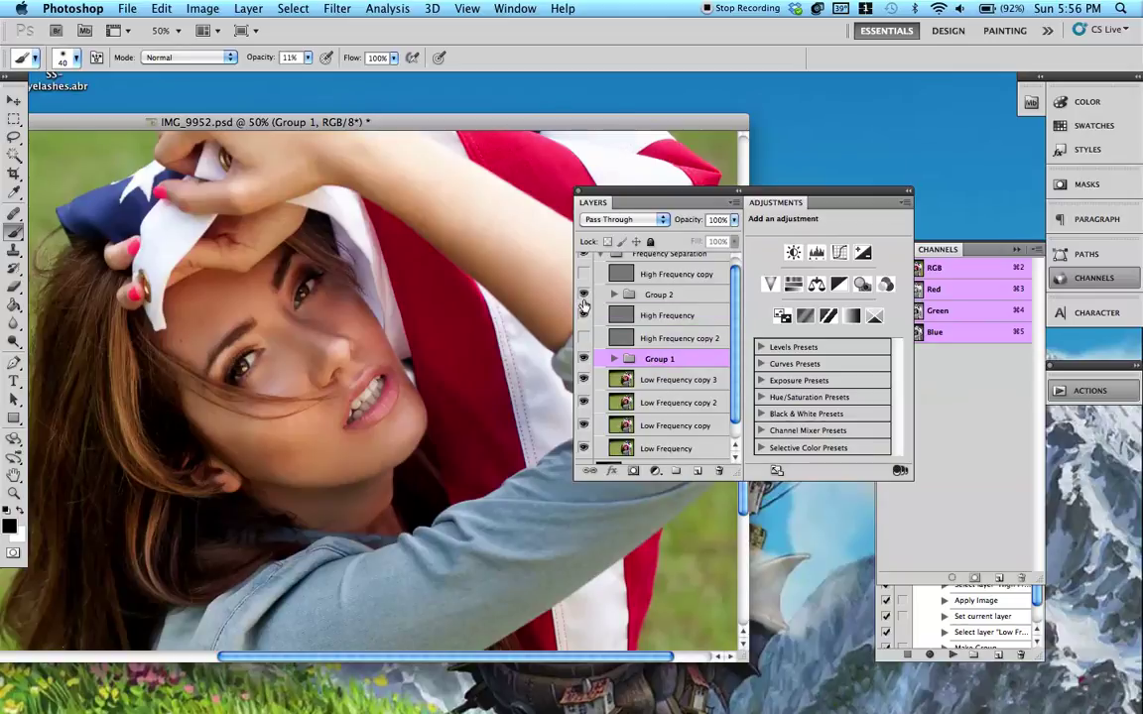
key(super+plus)
key(super+plus)
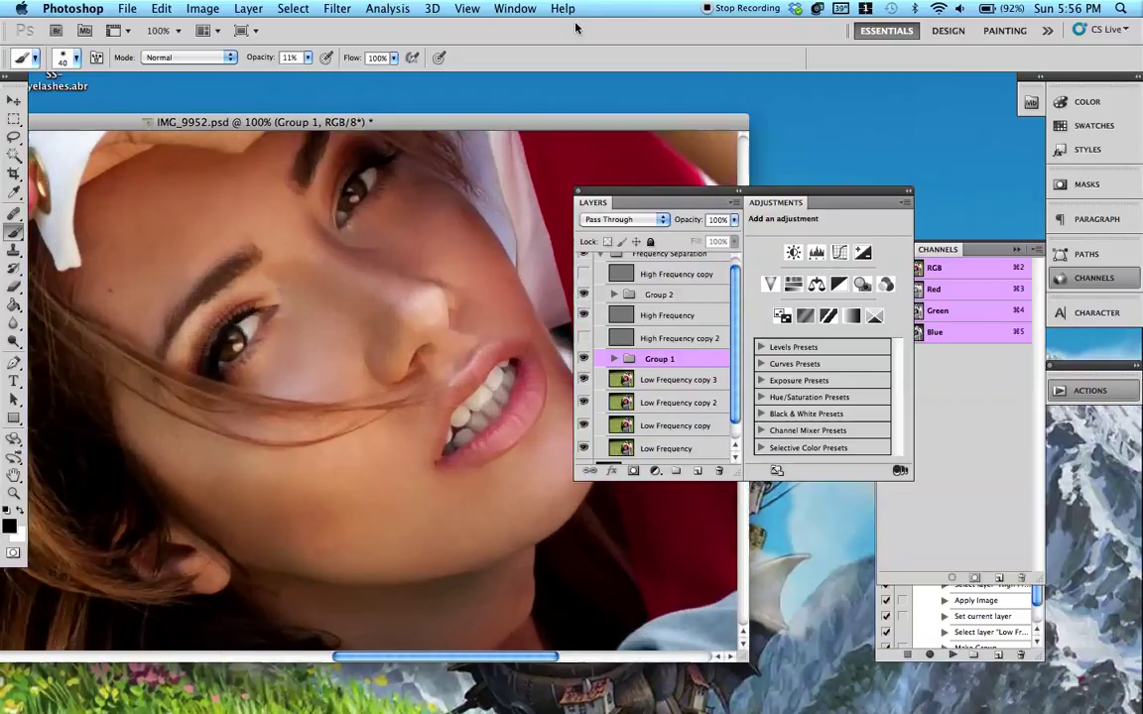
drag(431, 327, 439, 353)
key(super+plus)
drag(496, 269, 388, 441)
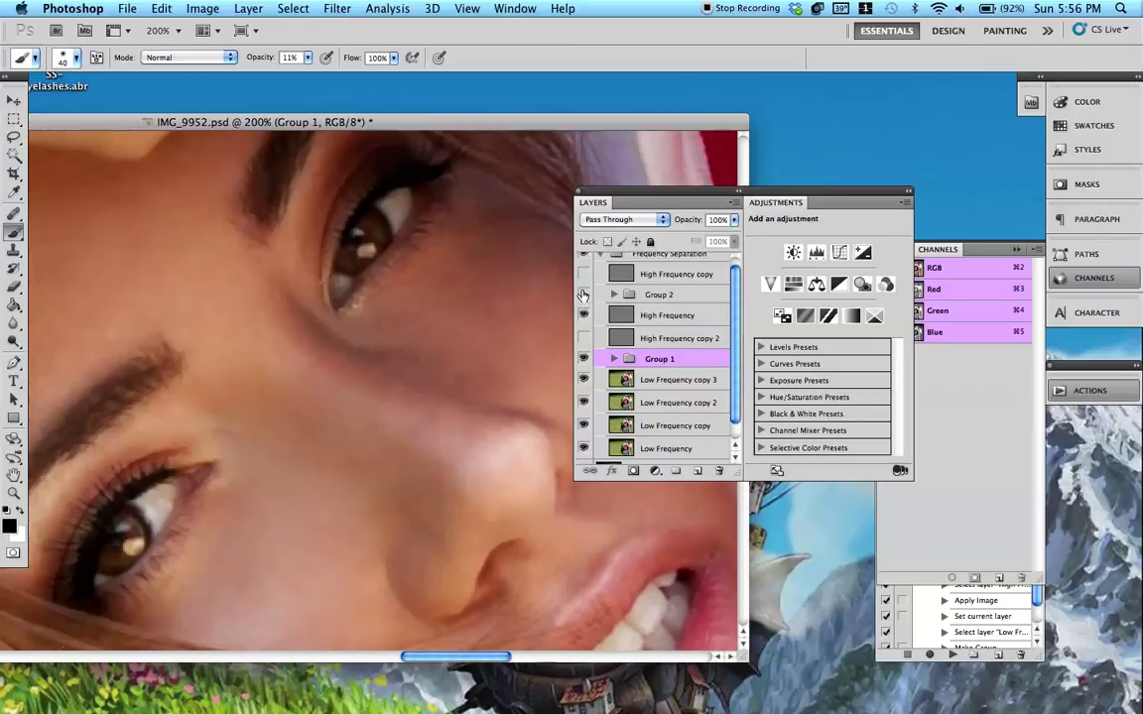
click(583, 295)
click(583, 295)
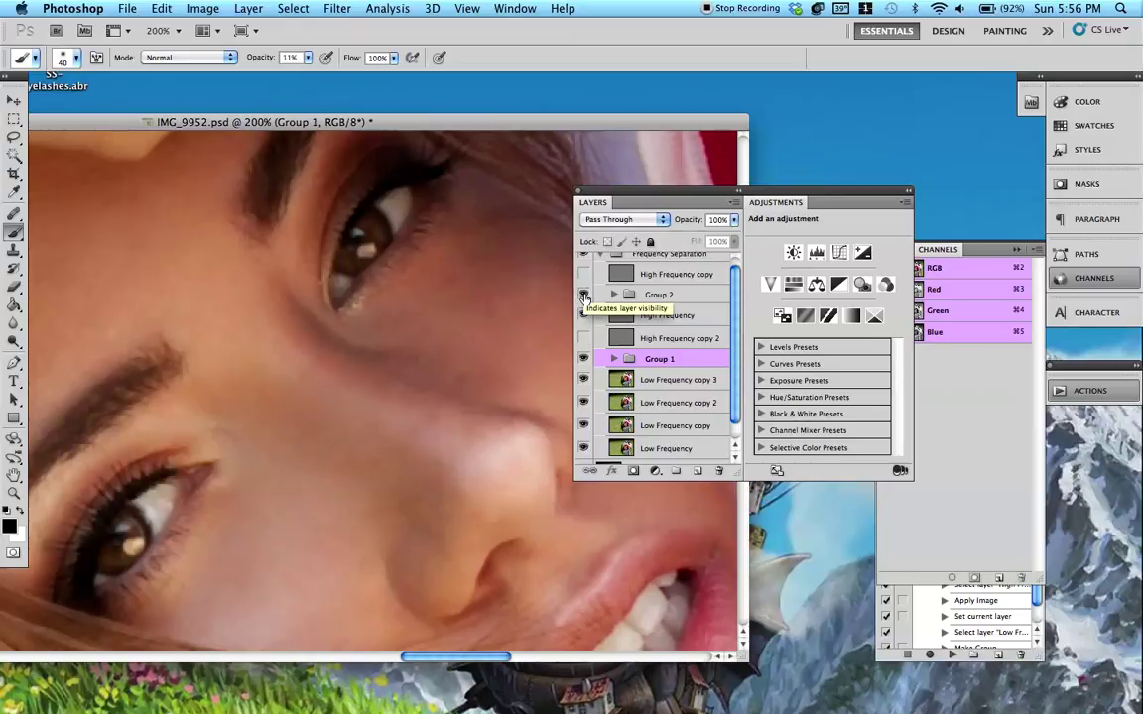
click(584, 295)
click(583, 295)
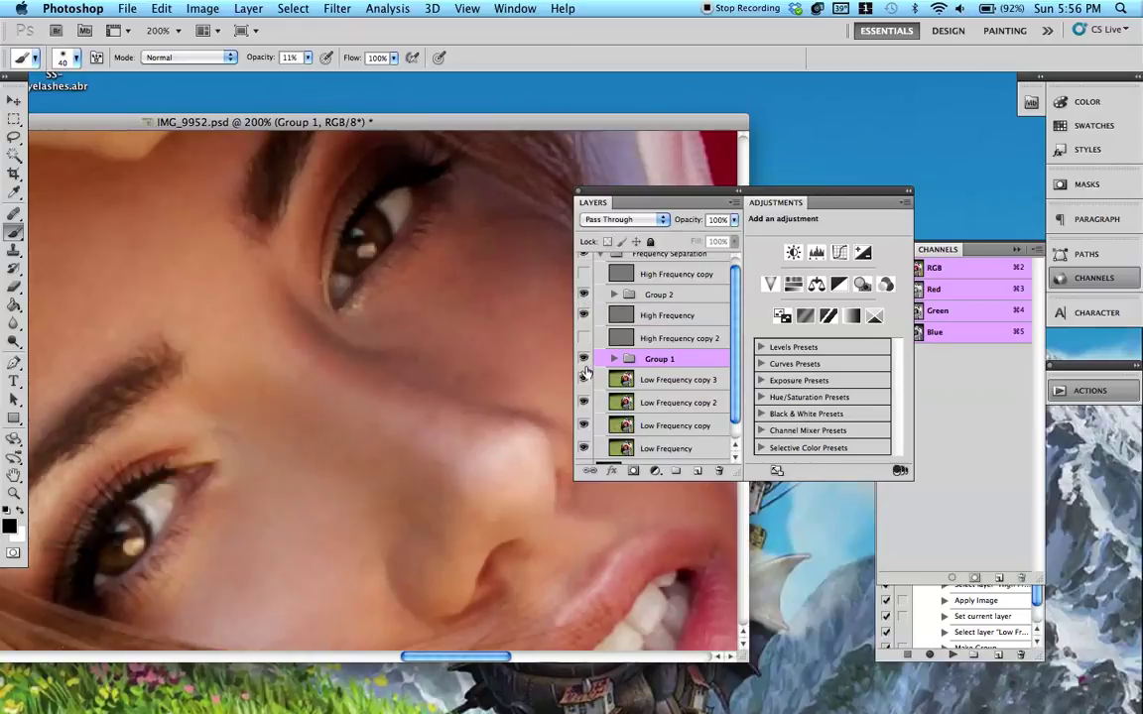
Hide and show Group 1 to compare the iris and eye-white retouching, and examine both eyes close up
click(583, 358)
click(584, 358)
click(584, 358)
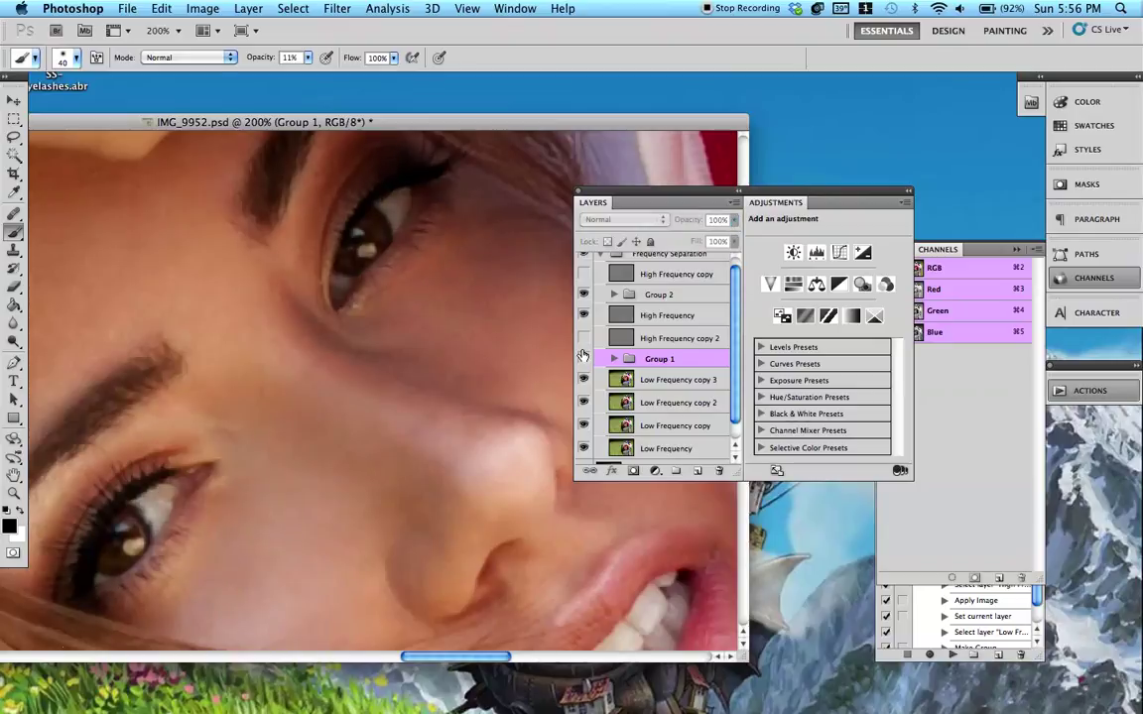
click(583, 358)
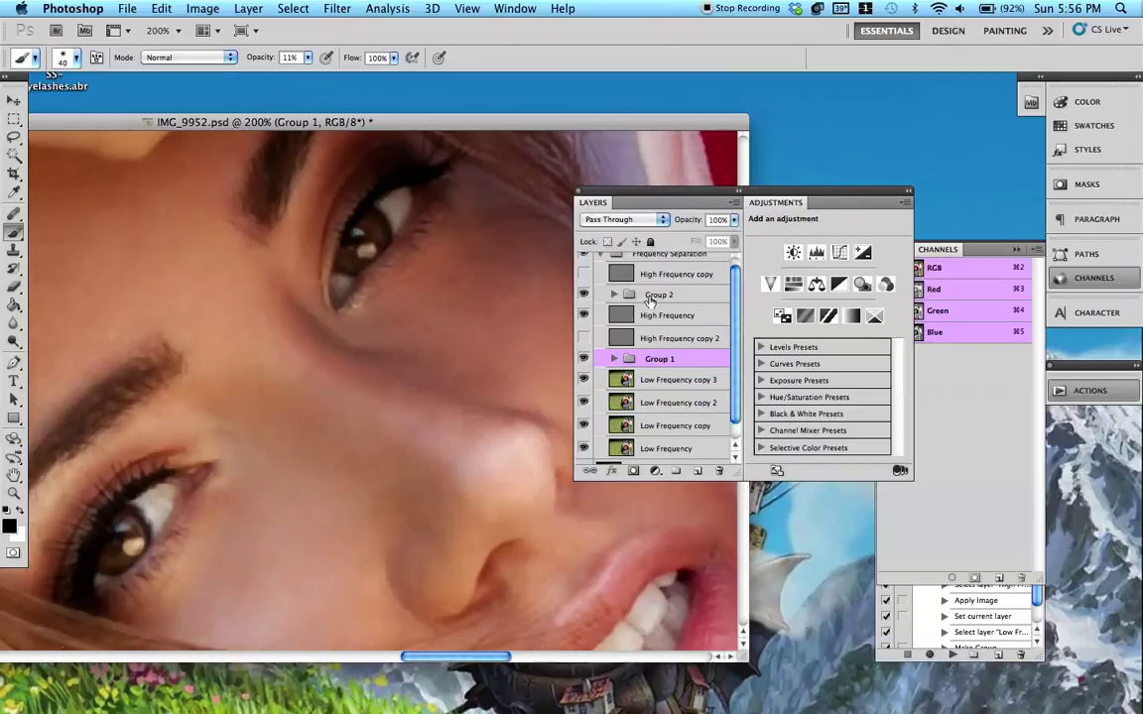
key(super+minus)
key(super+minus)
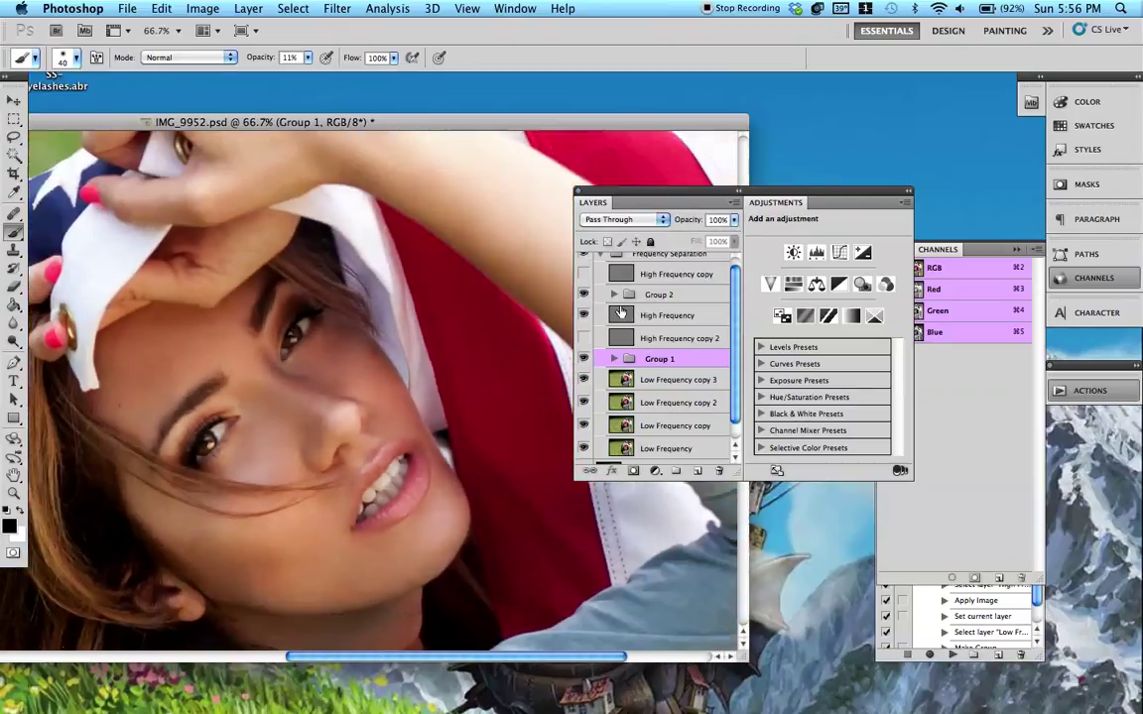
key(super+plus)
drag(413, 436, 444, 390)
key(super+plus)
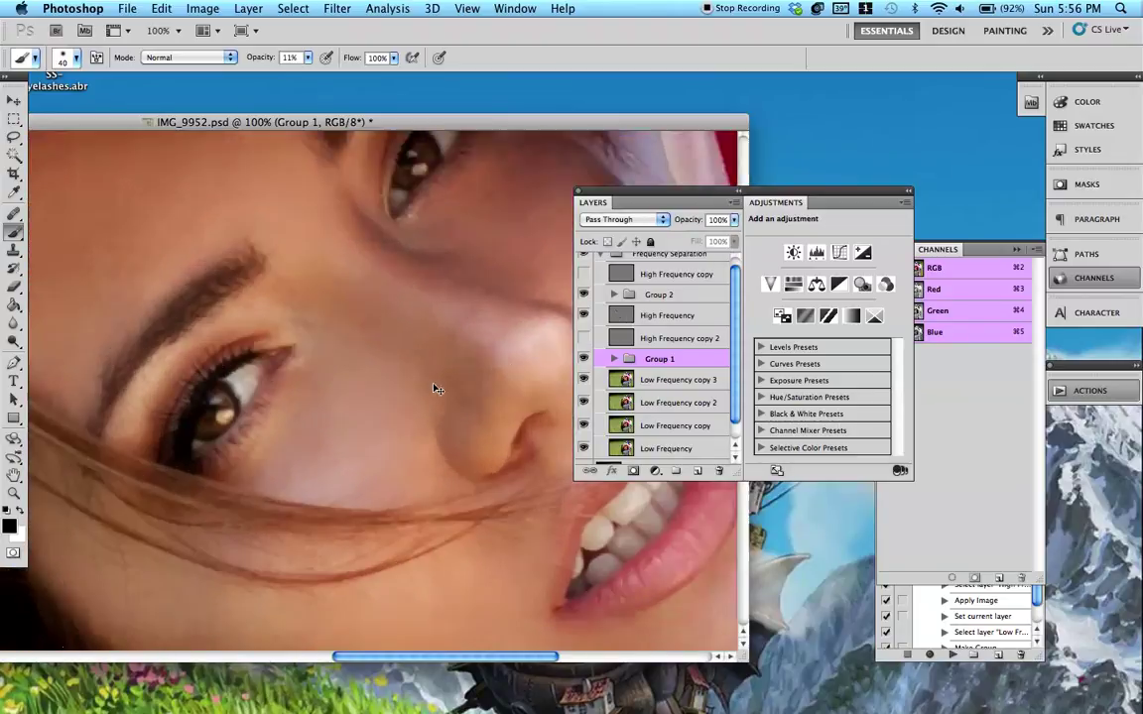
drag(521, 289, 489, 386)
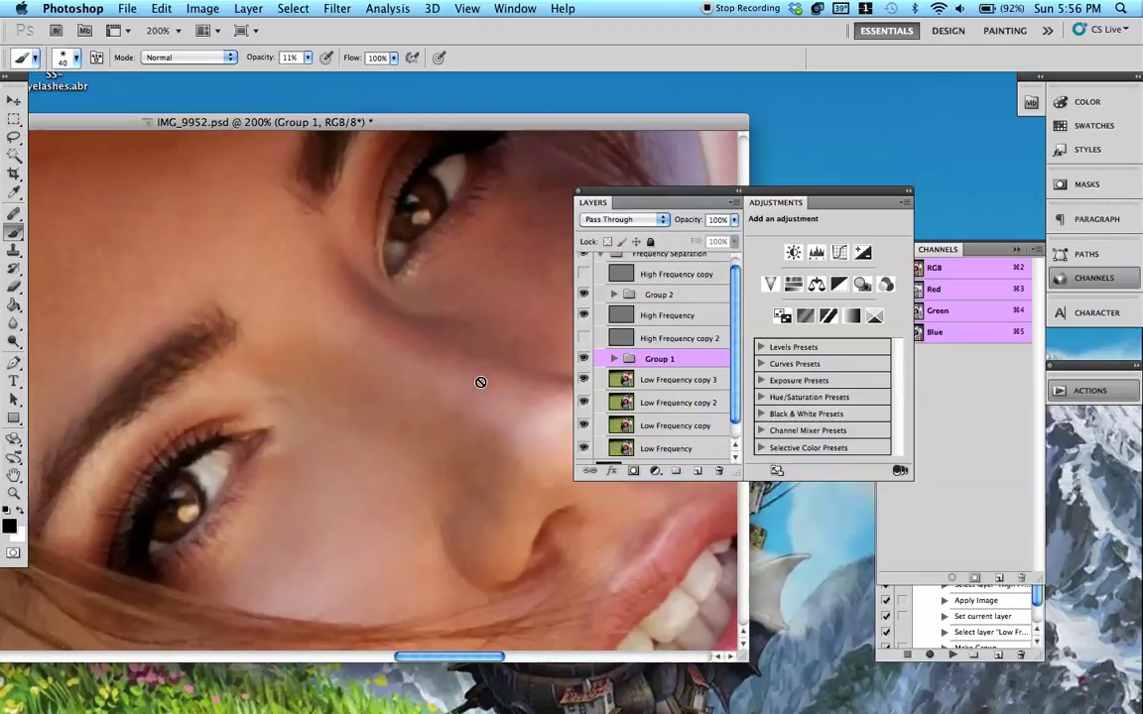
Make Low Frequency copy 3 the active layer and reduce the brush size to 25 px
click(650, 387)
key(bracketleft)
key(bracketleft)
key(bracketleft)
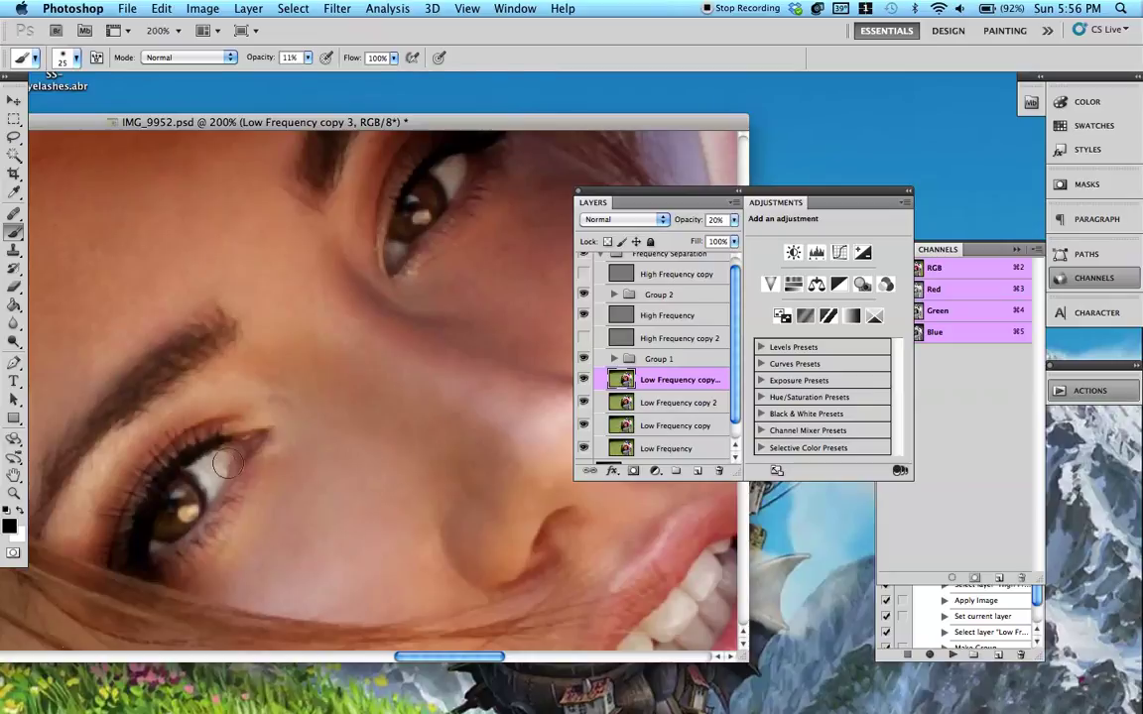
View the whole face at 100% zoom and switch to the Move tool
key(j)
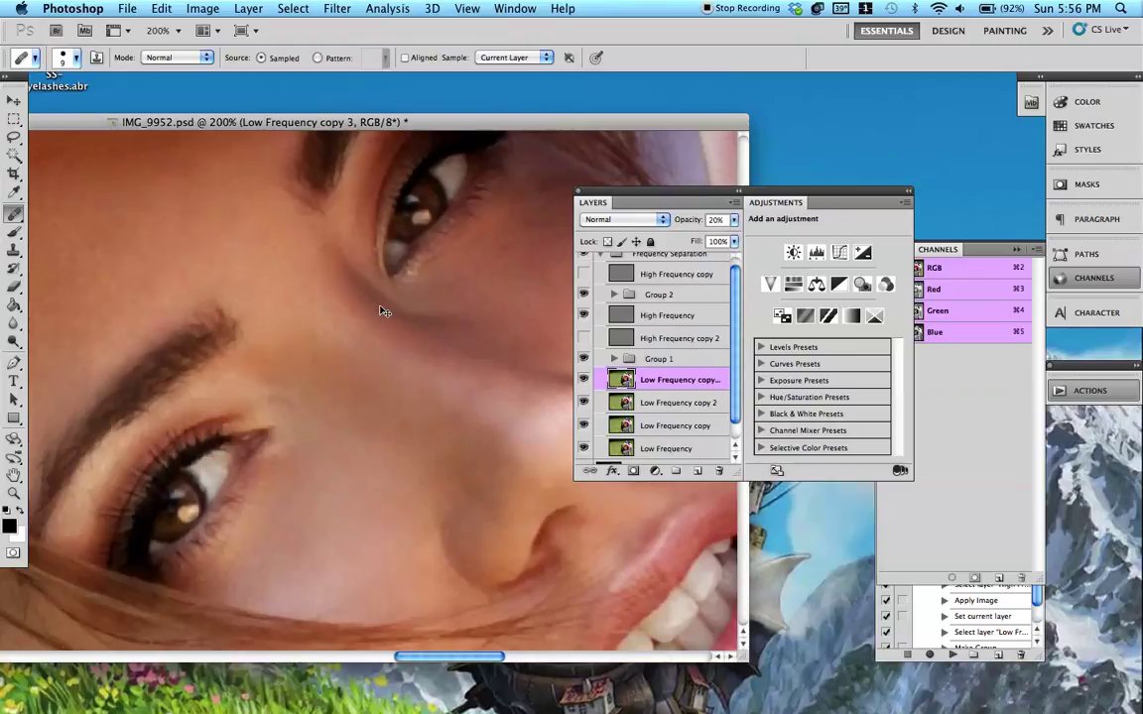
key(super+minus)
key(super+minus)
key(super+plus)
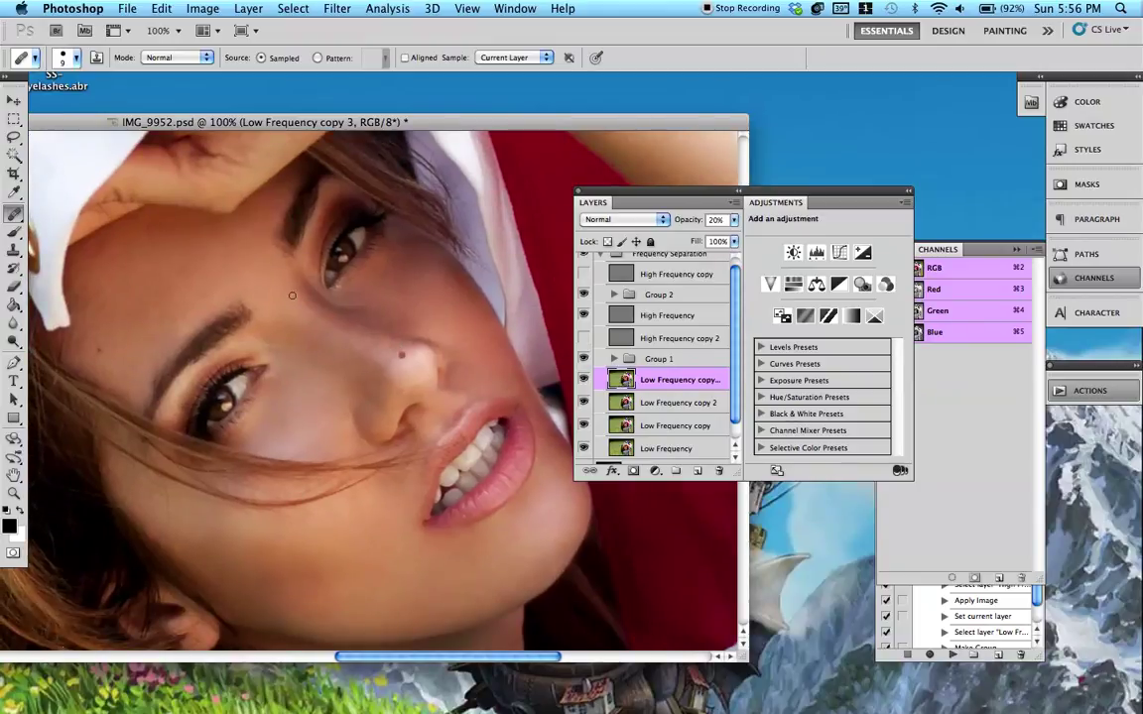
click(14, 100)
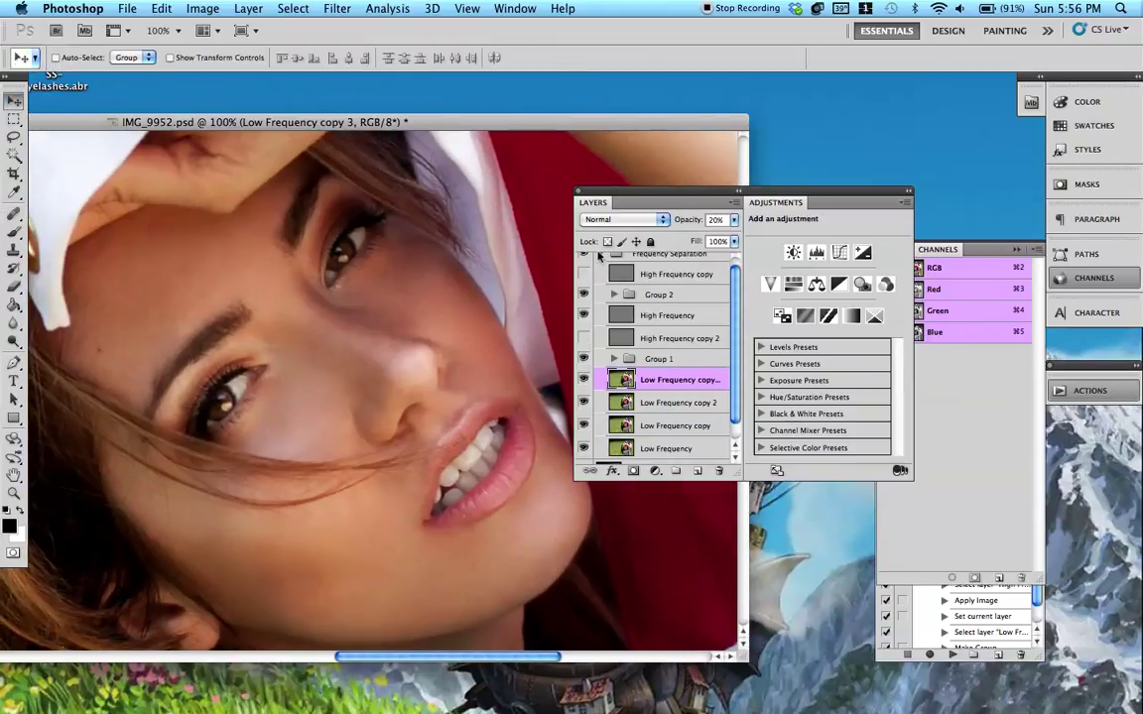